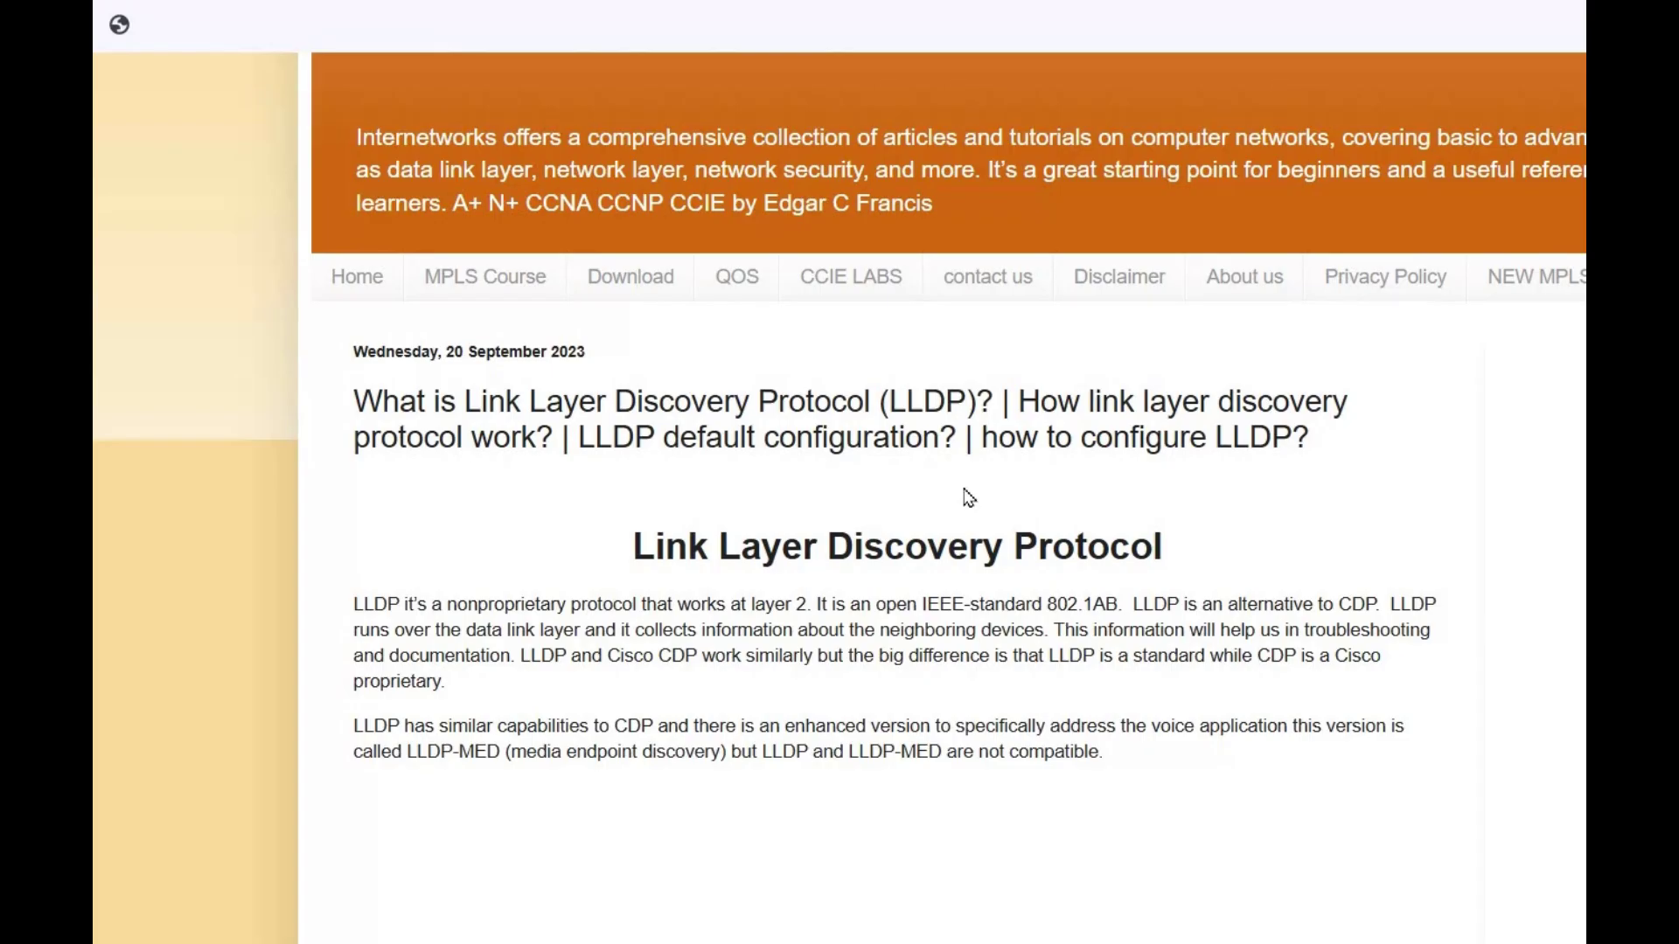
Read the LLDP introduction, highlighting the opening paragraphs and the section on how LLDP works.
scroll(855, 575, "down", 1)
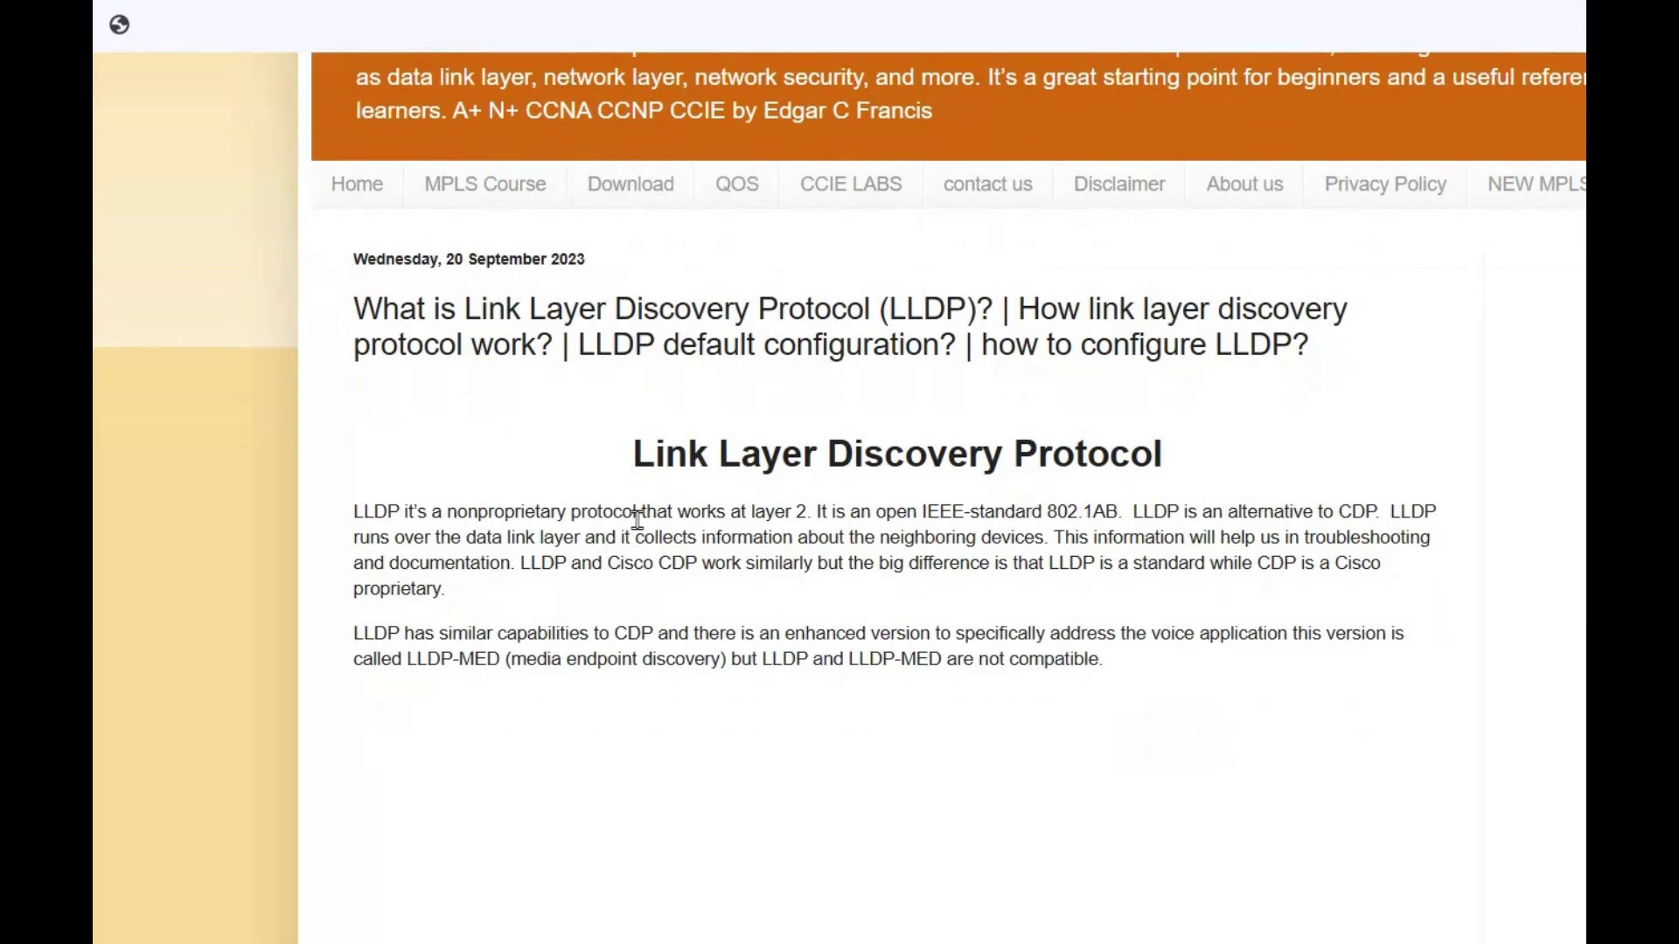
scroll(769, 507, "down", 1)
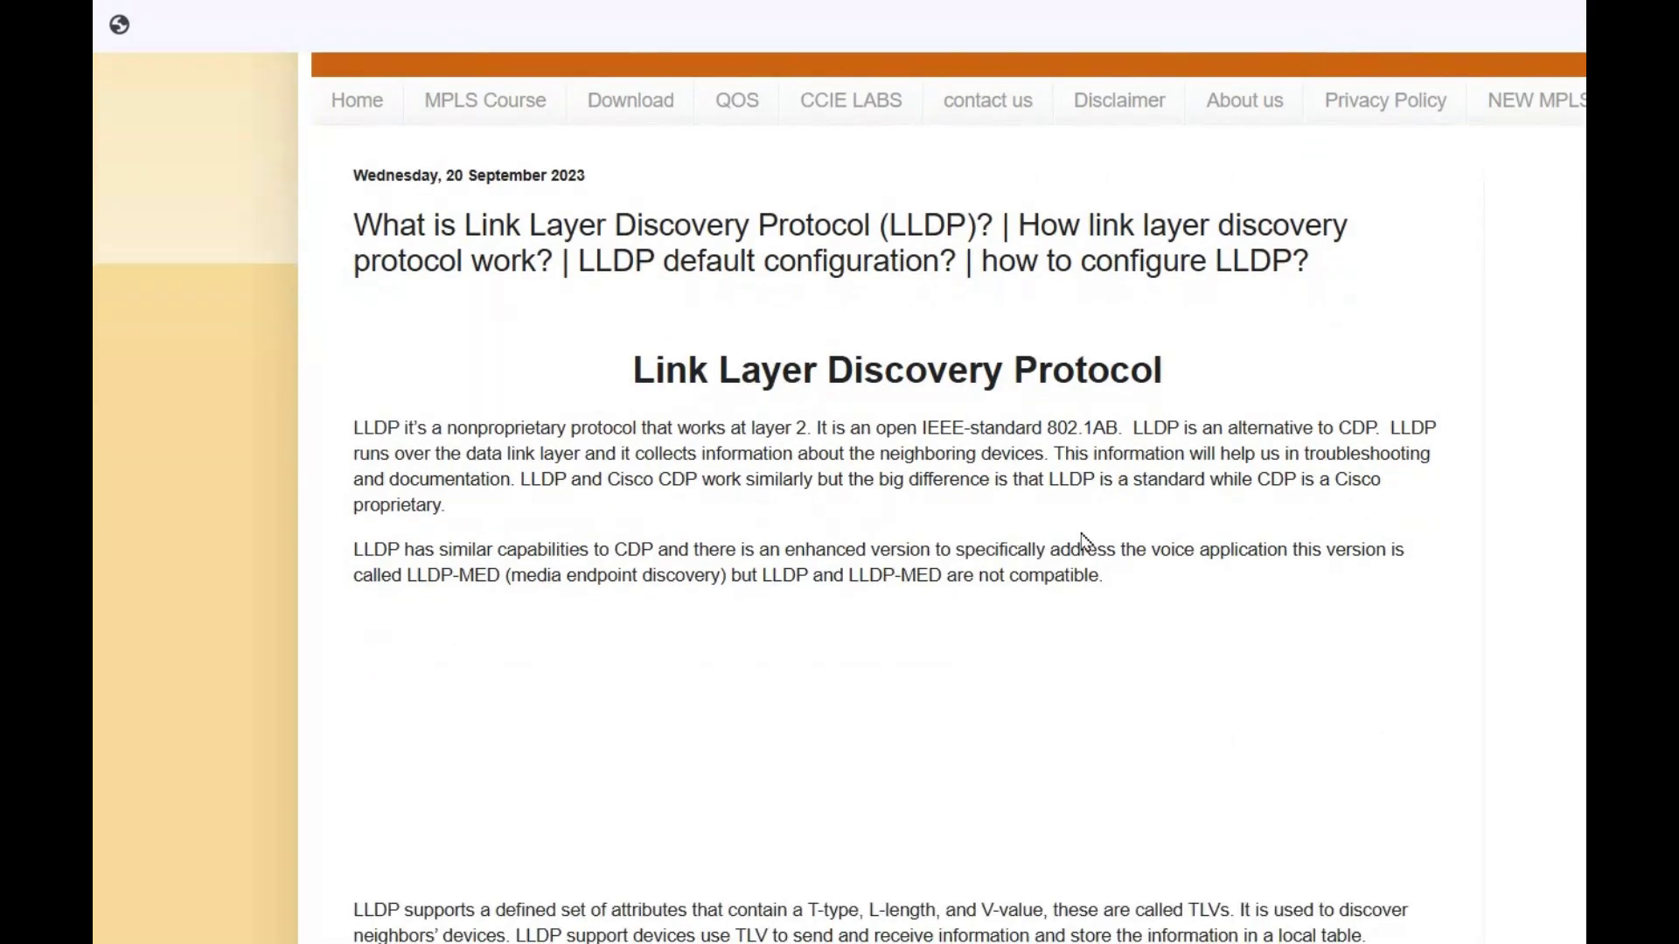
left_click_drag(1120, 594, 341, 431)
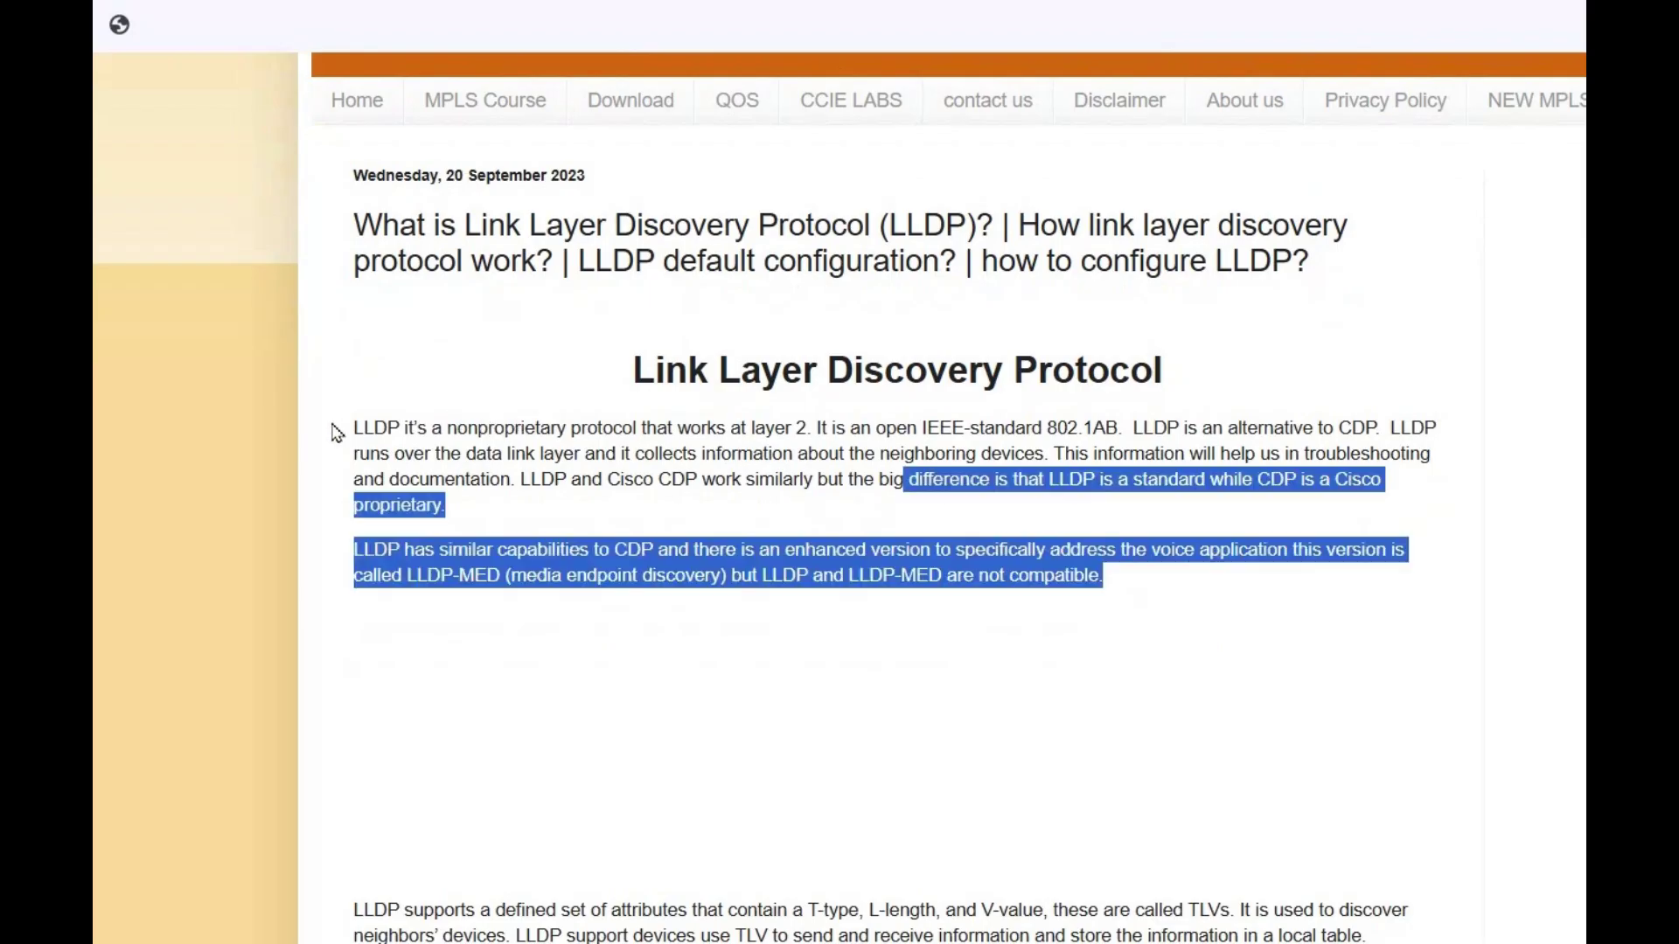
scroll(1065, 536, "down", 15)
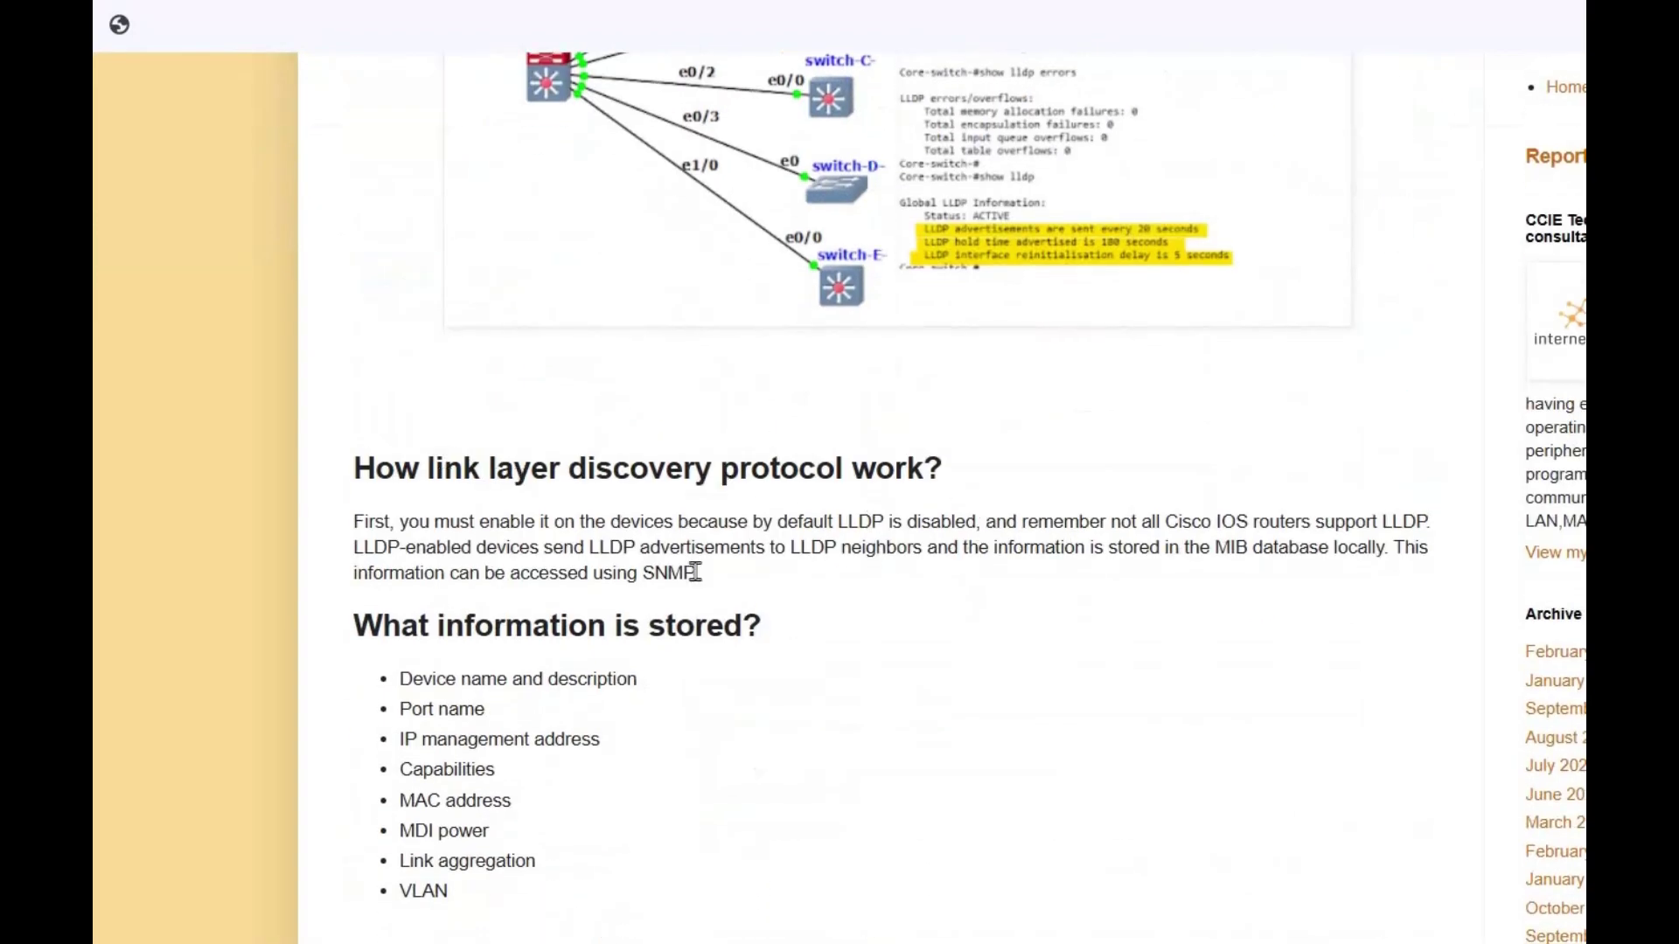
triple_click(350, 520)
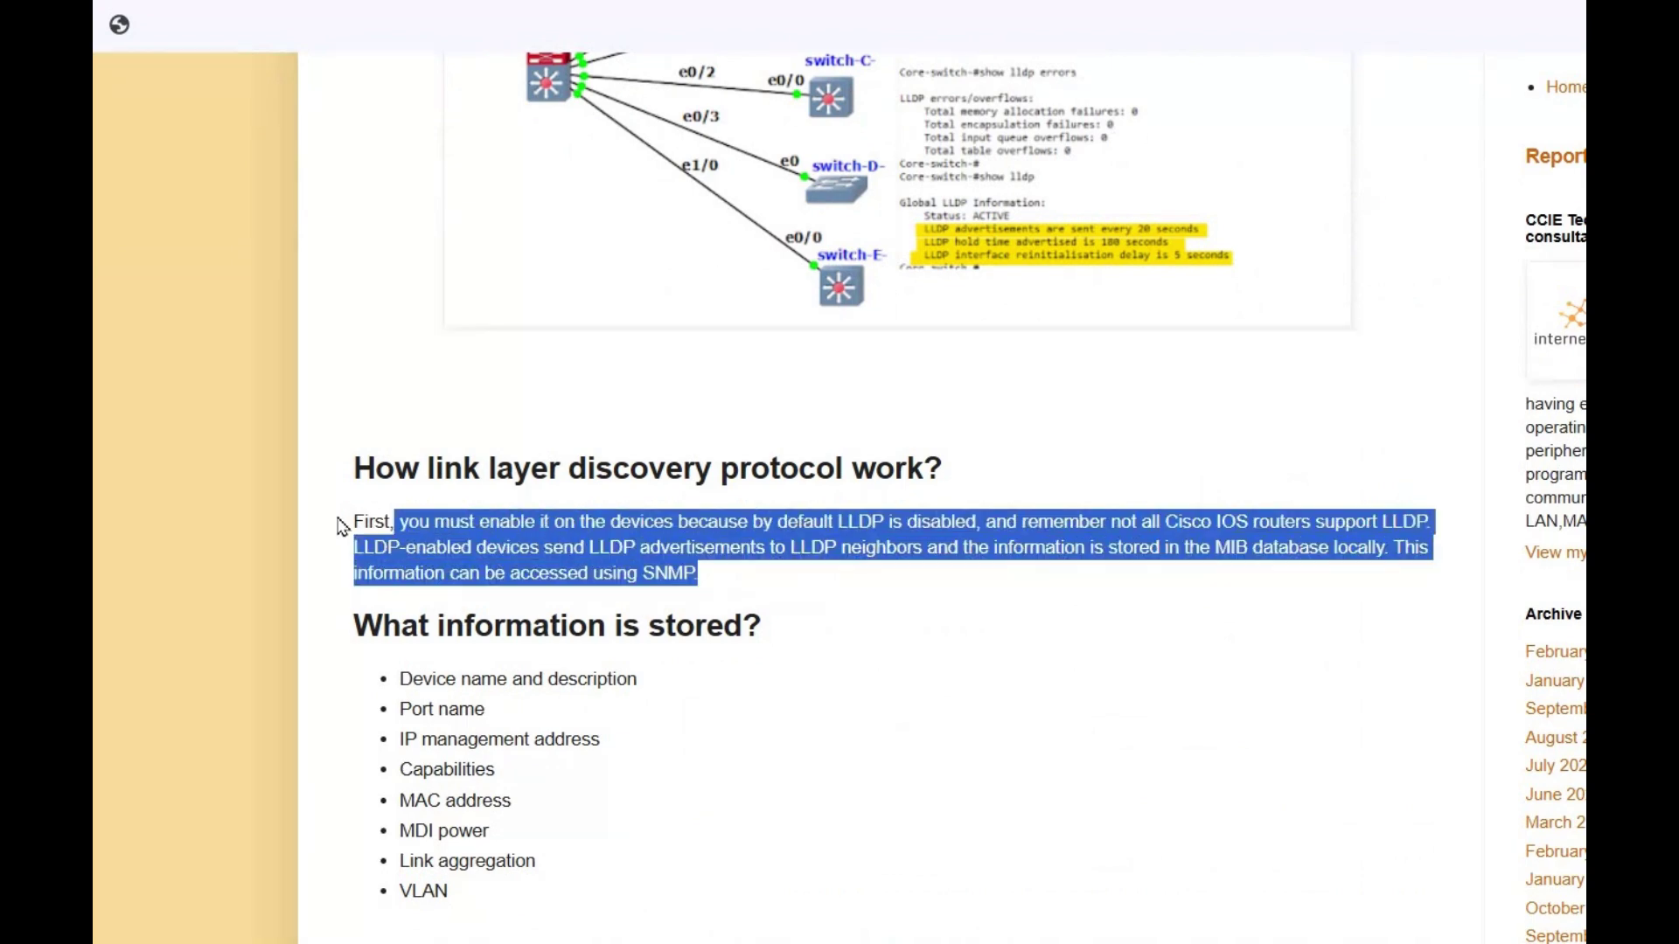
scroll(723, 787, "down", 2)
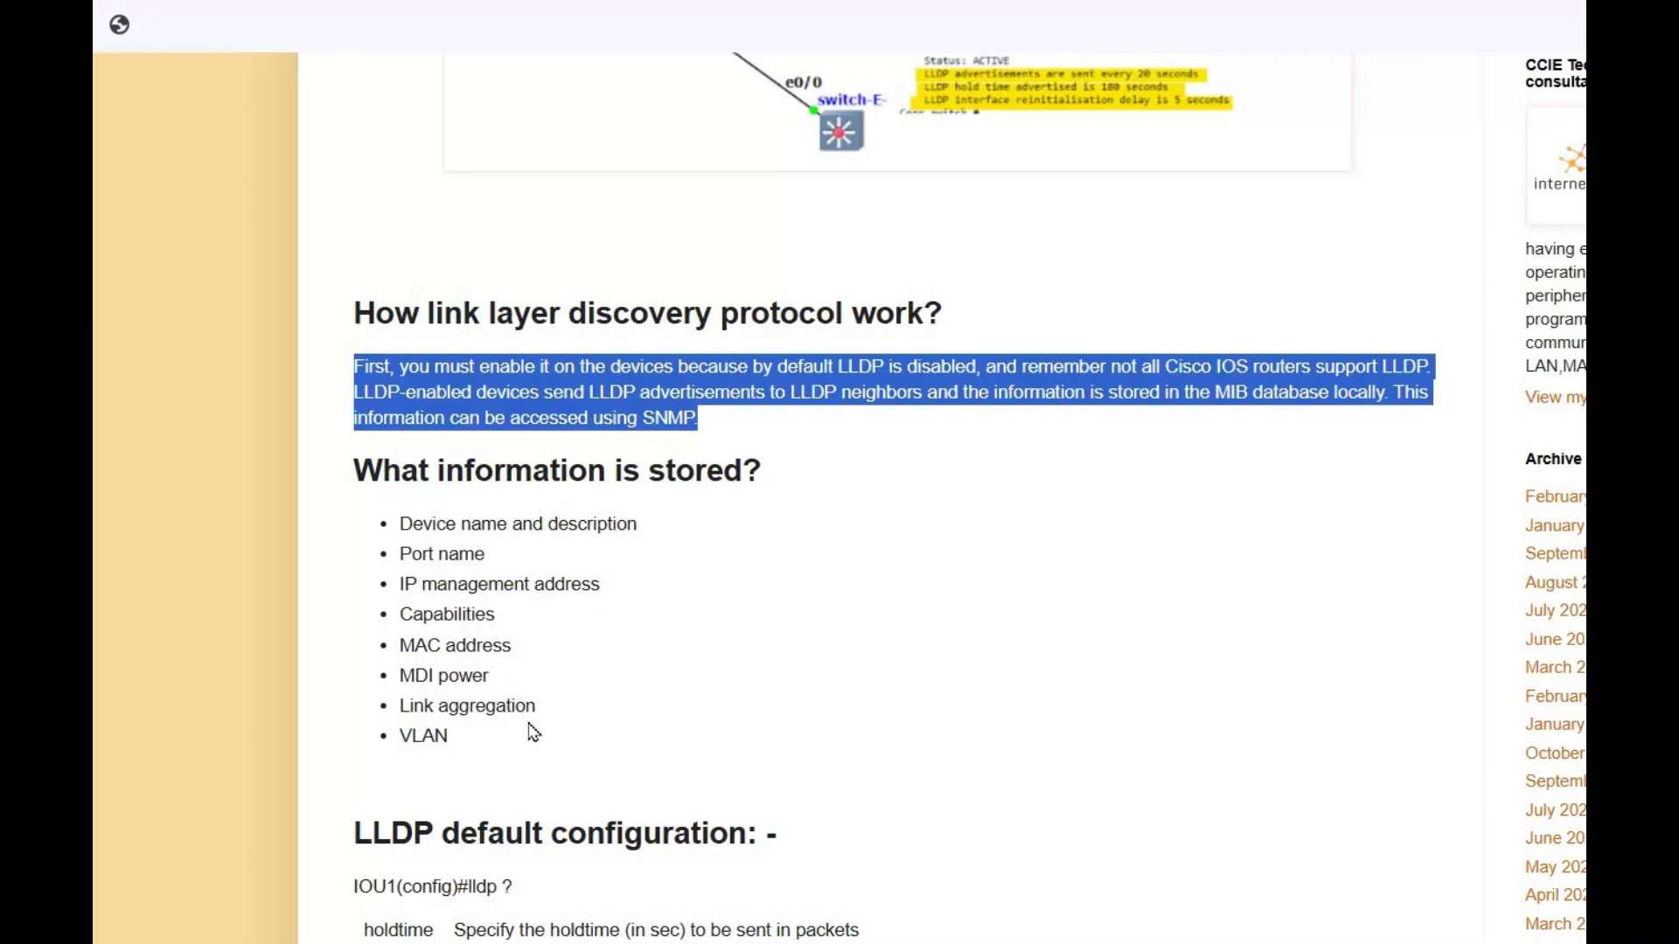
scroll(796, 632, "down", 1)
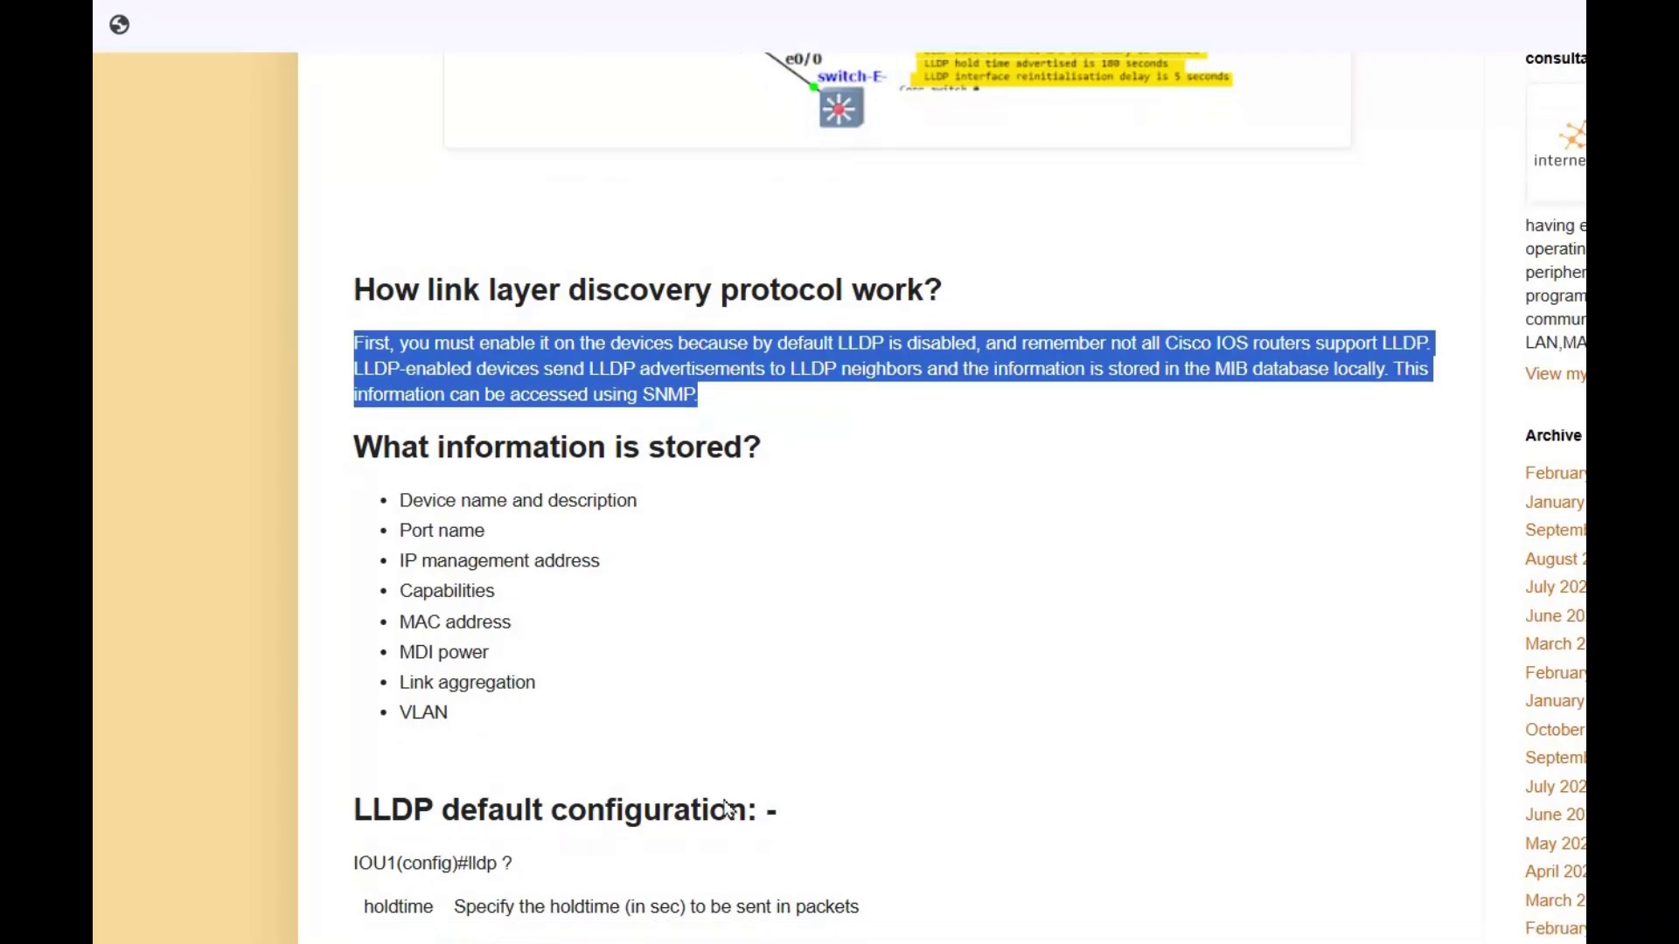
scroll(792, 631, "up", 20)
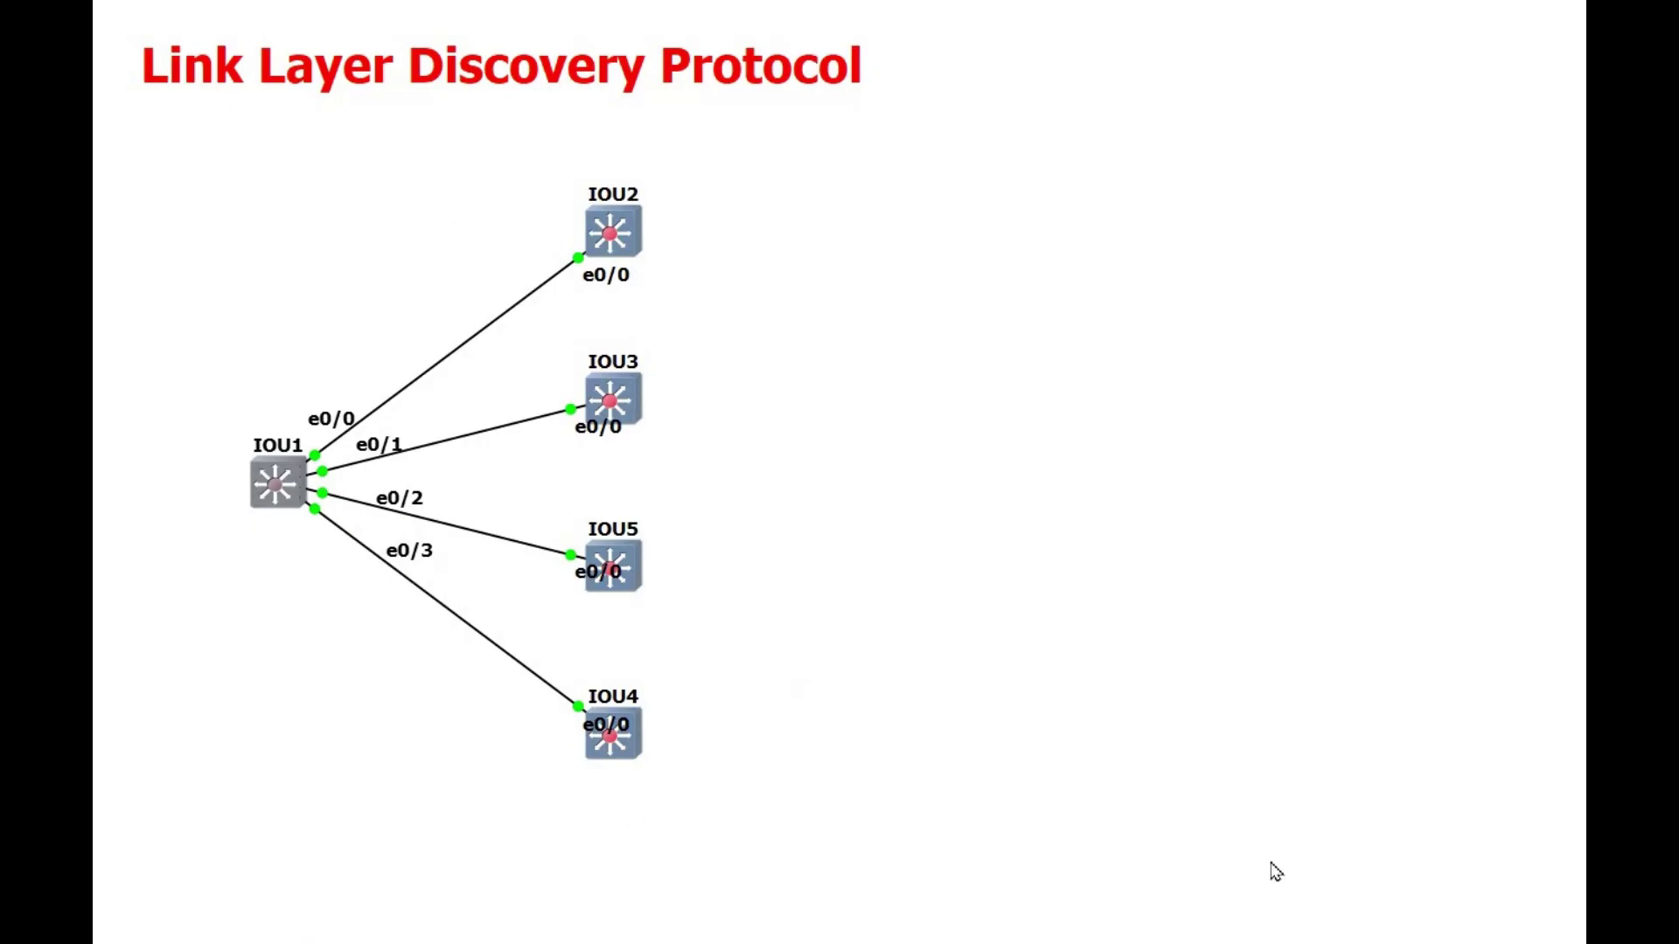
On the IOU1 core switch console, select interface range Ethernet 0/0-3.
left_click(1549, 923)
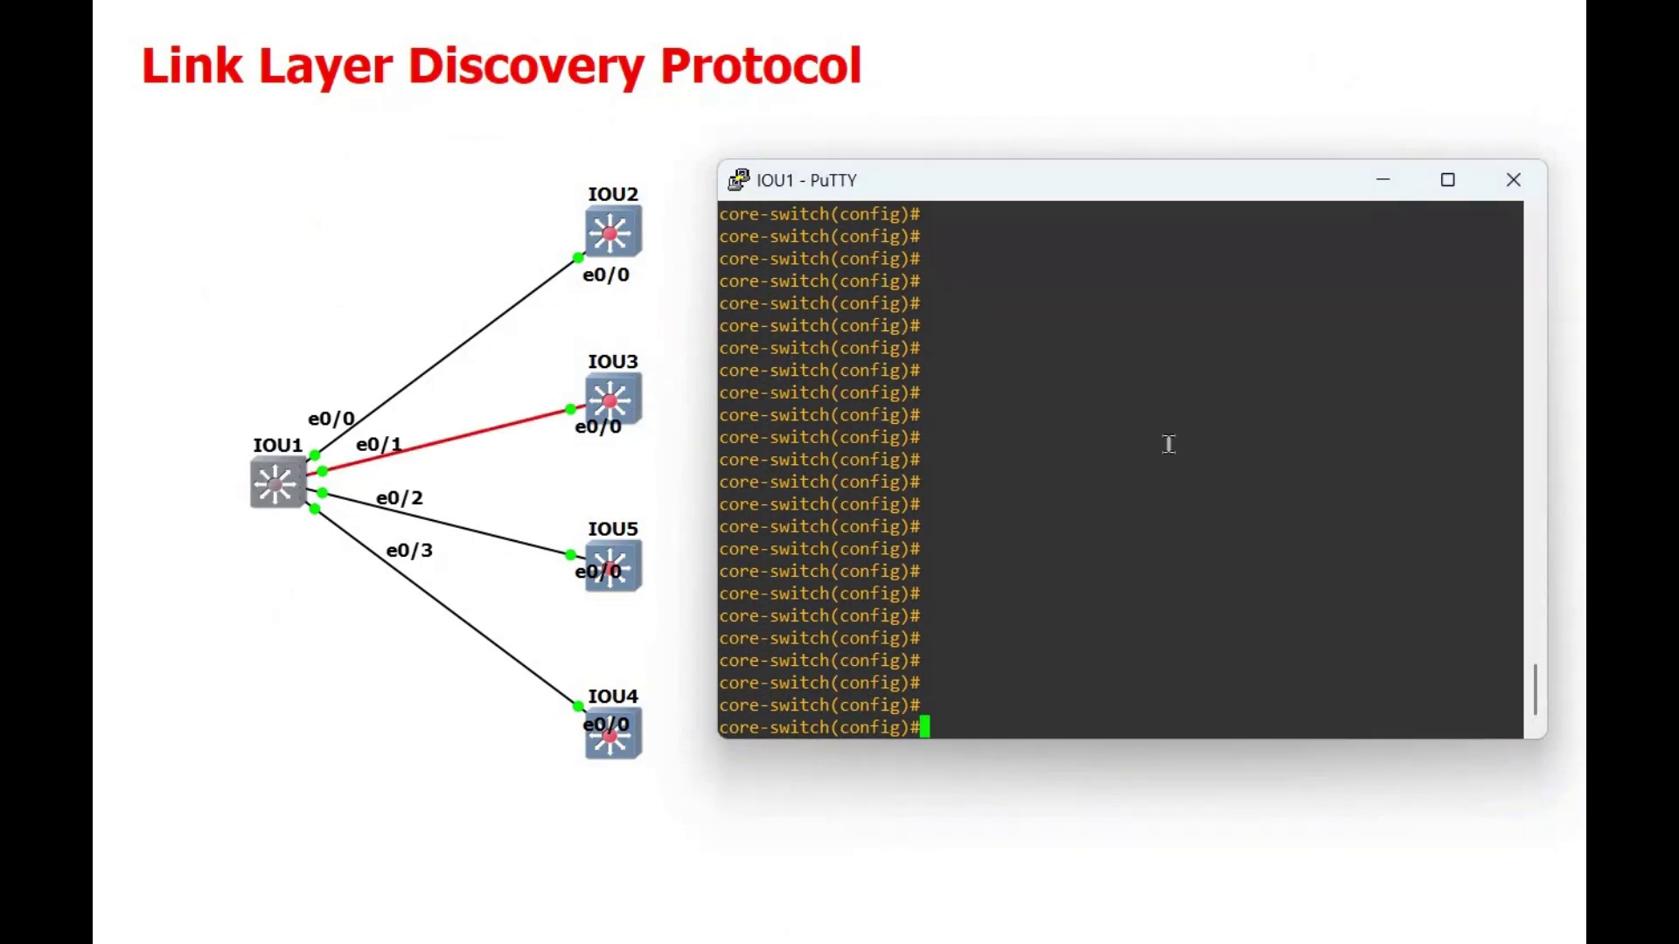
type("int")
key("Tab")
type("r")
key("Tab")
type("eth")
key("Tab")
type("0/")
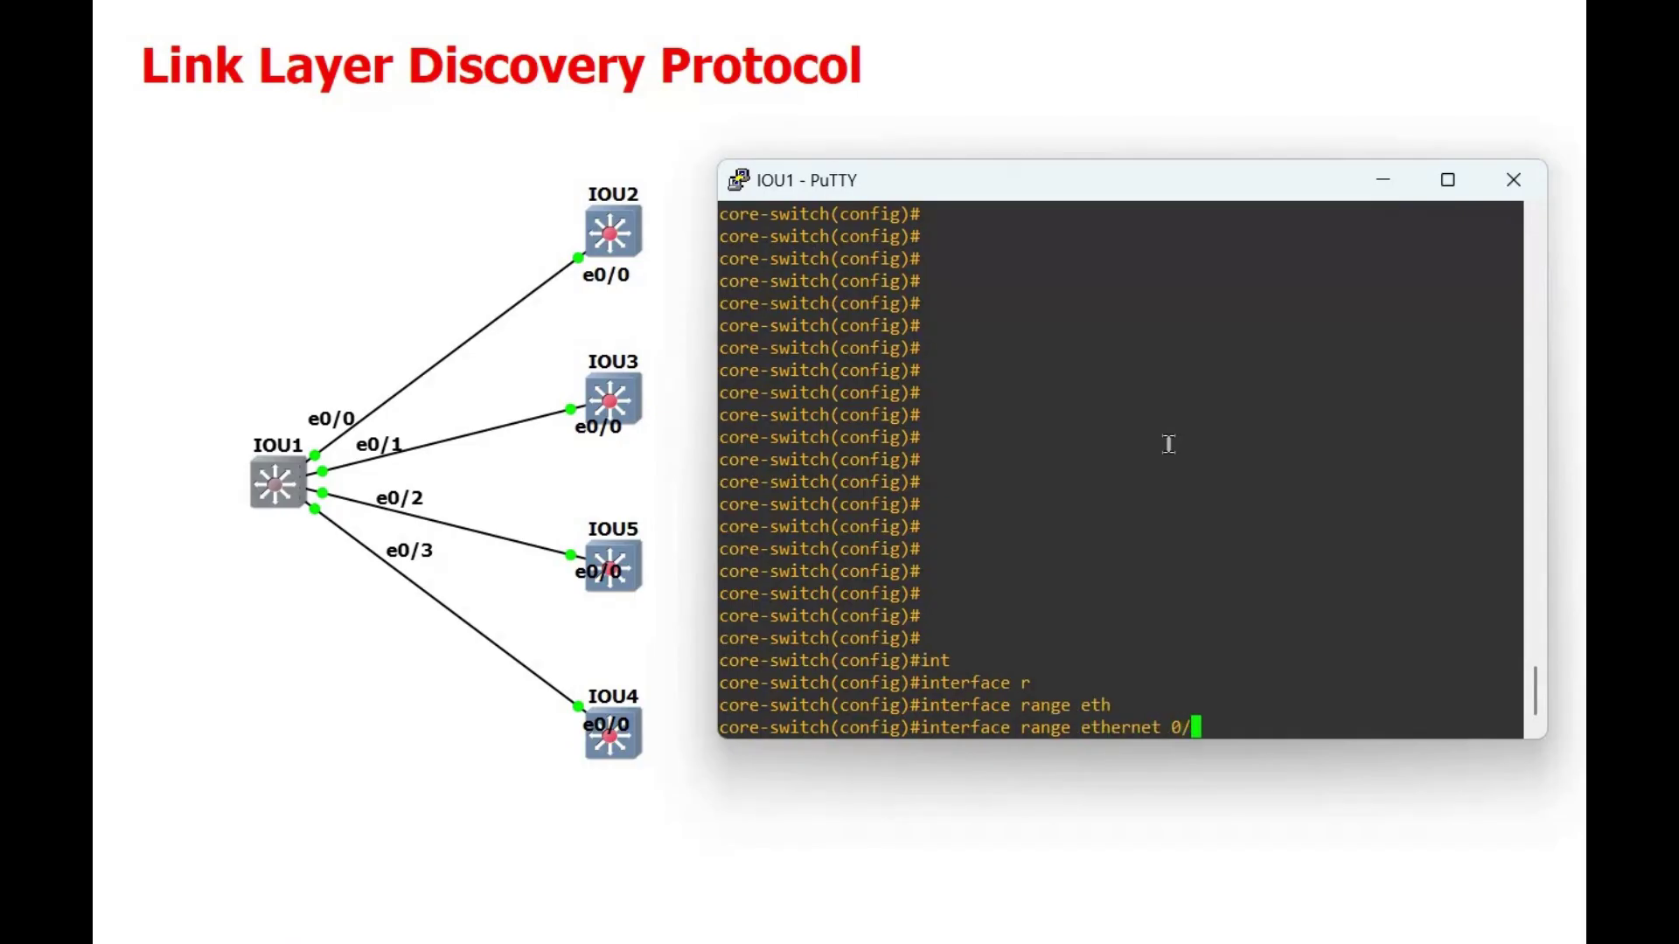
type("0-3")
key("Return")
Make the ports dot1q-encapsulated trunks with all VLANs allowed.
type("switch")
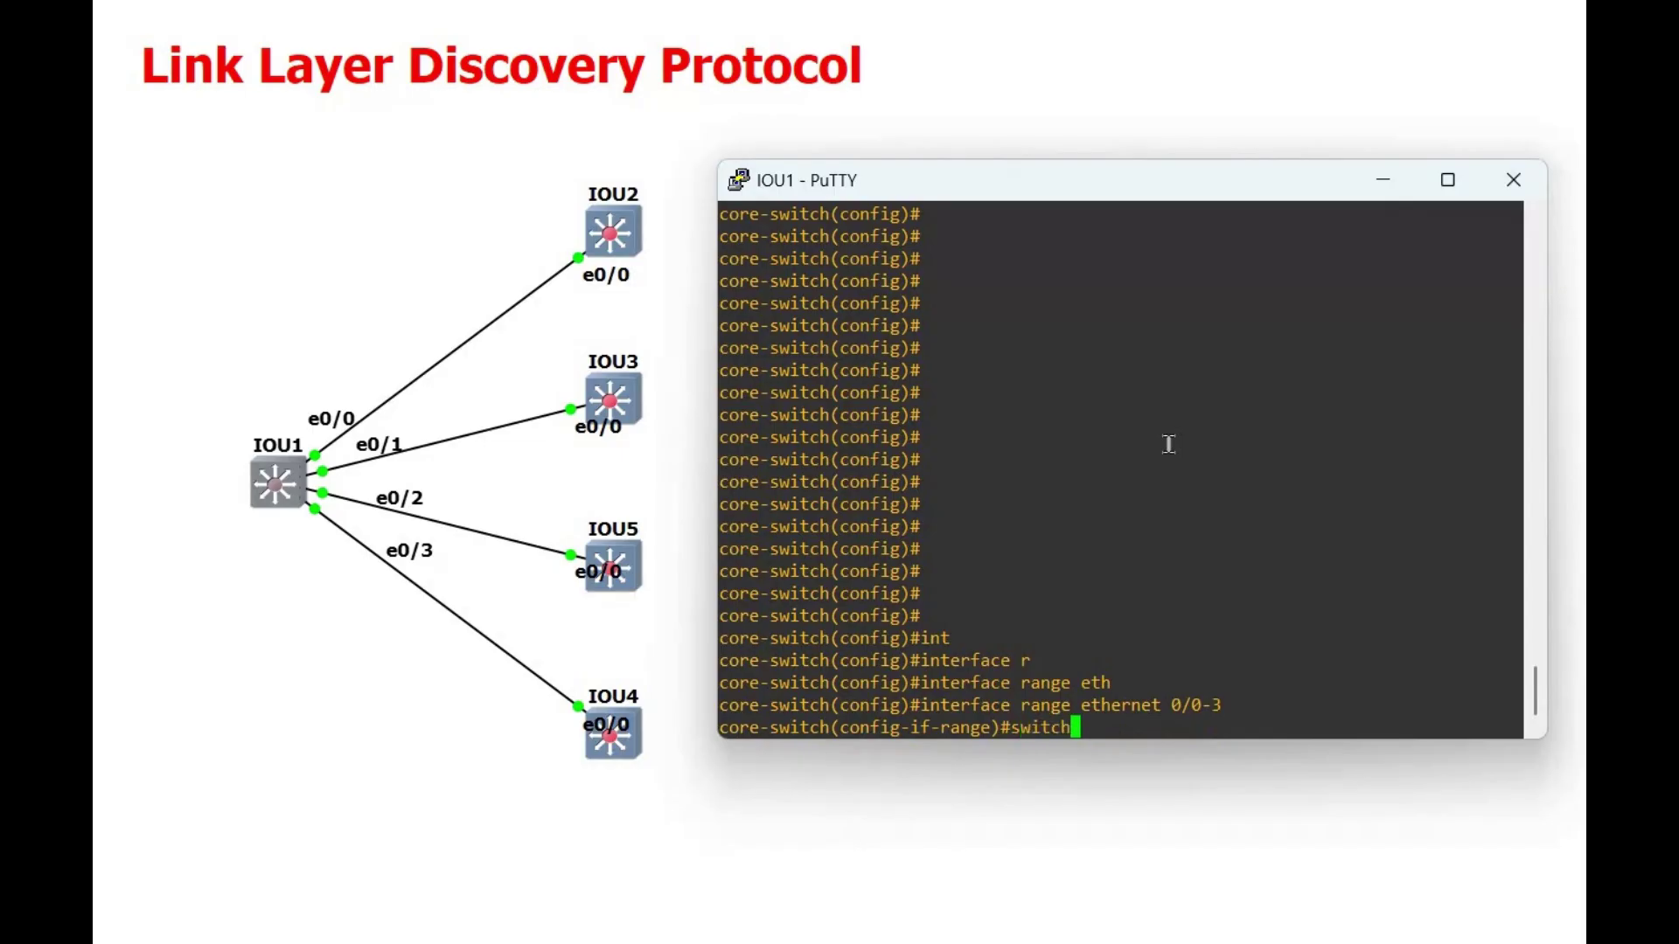
type("port trunk encap")
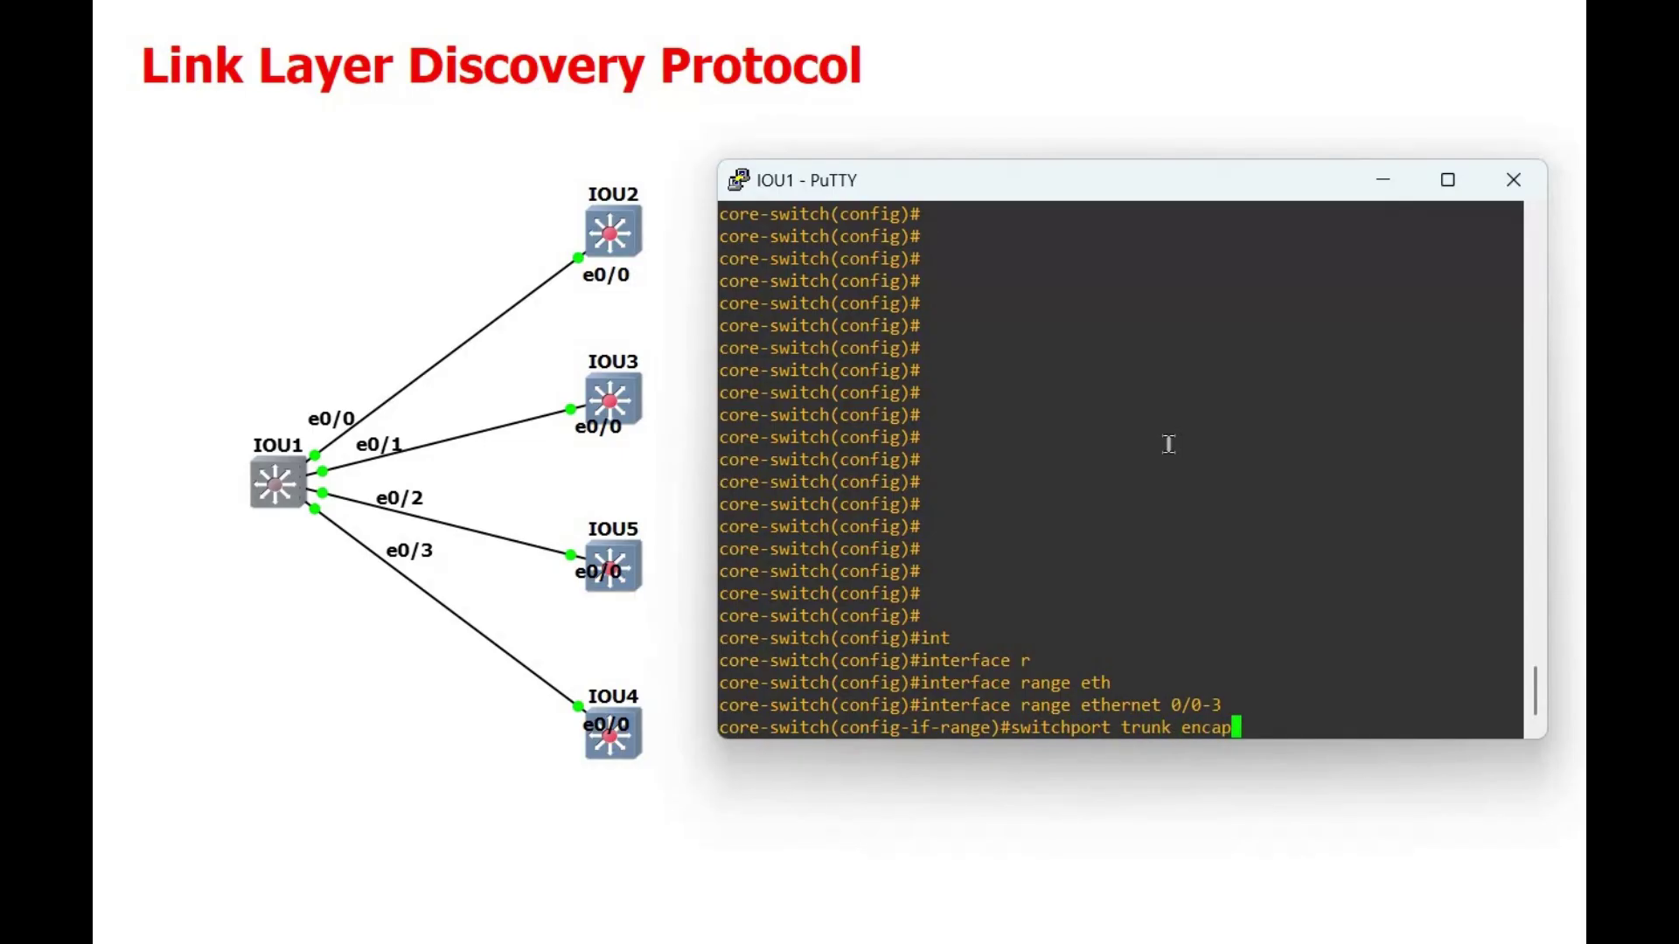
type("sulation dot")
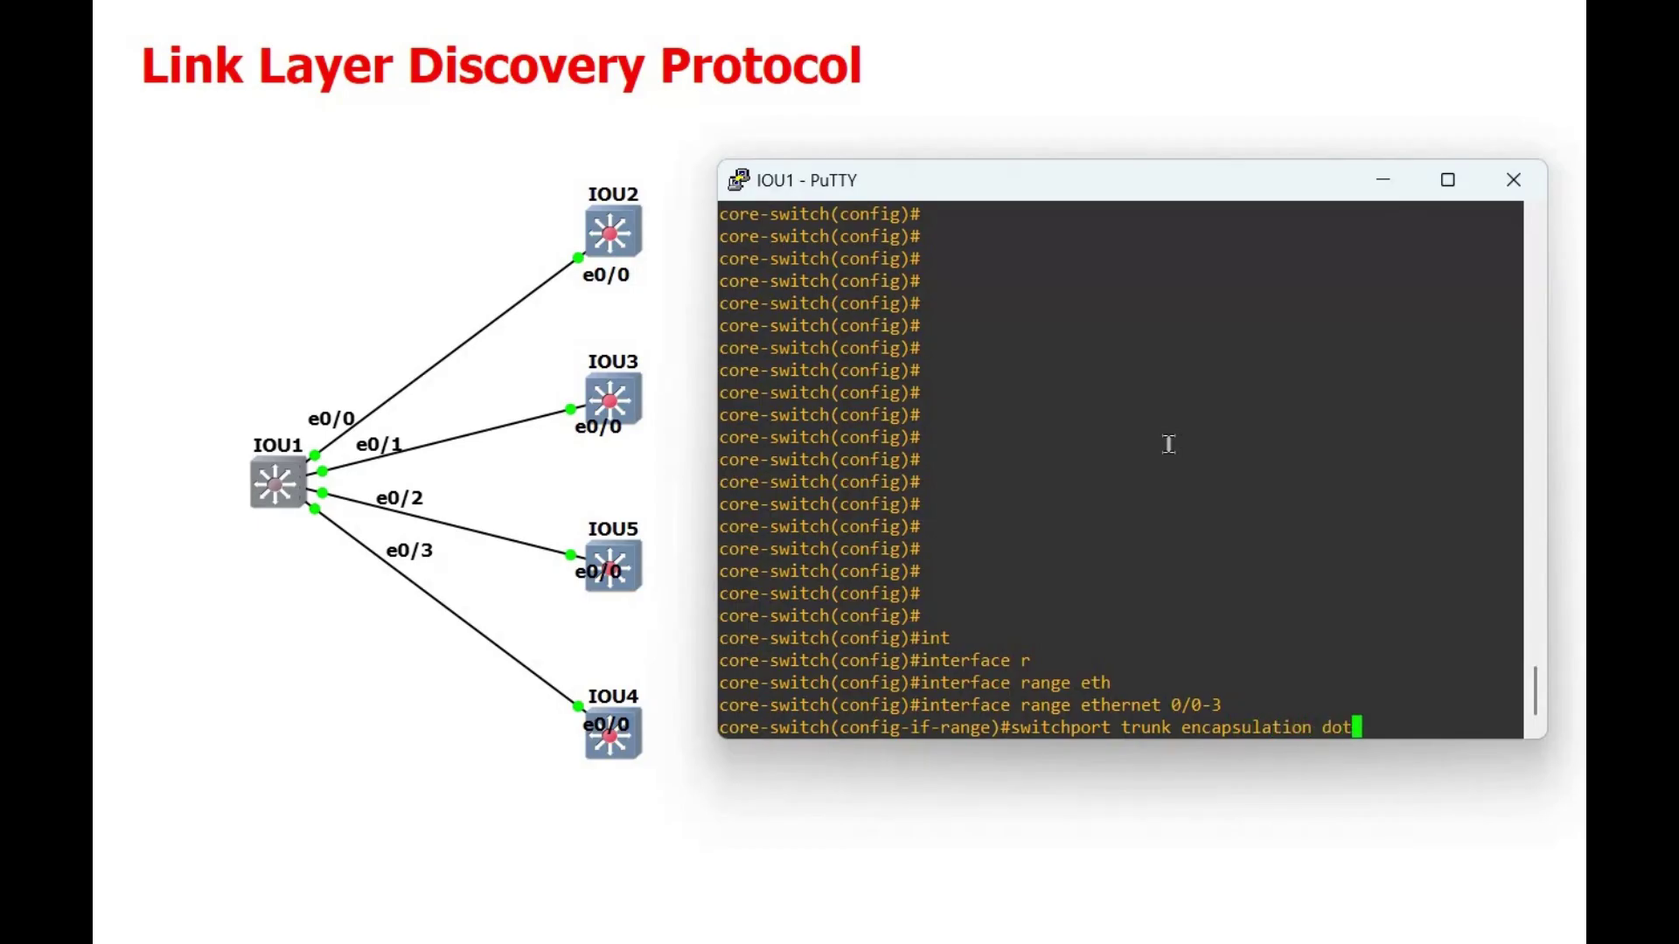
type("1q")
key("Return")
type("switch(config-if-range)#s")
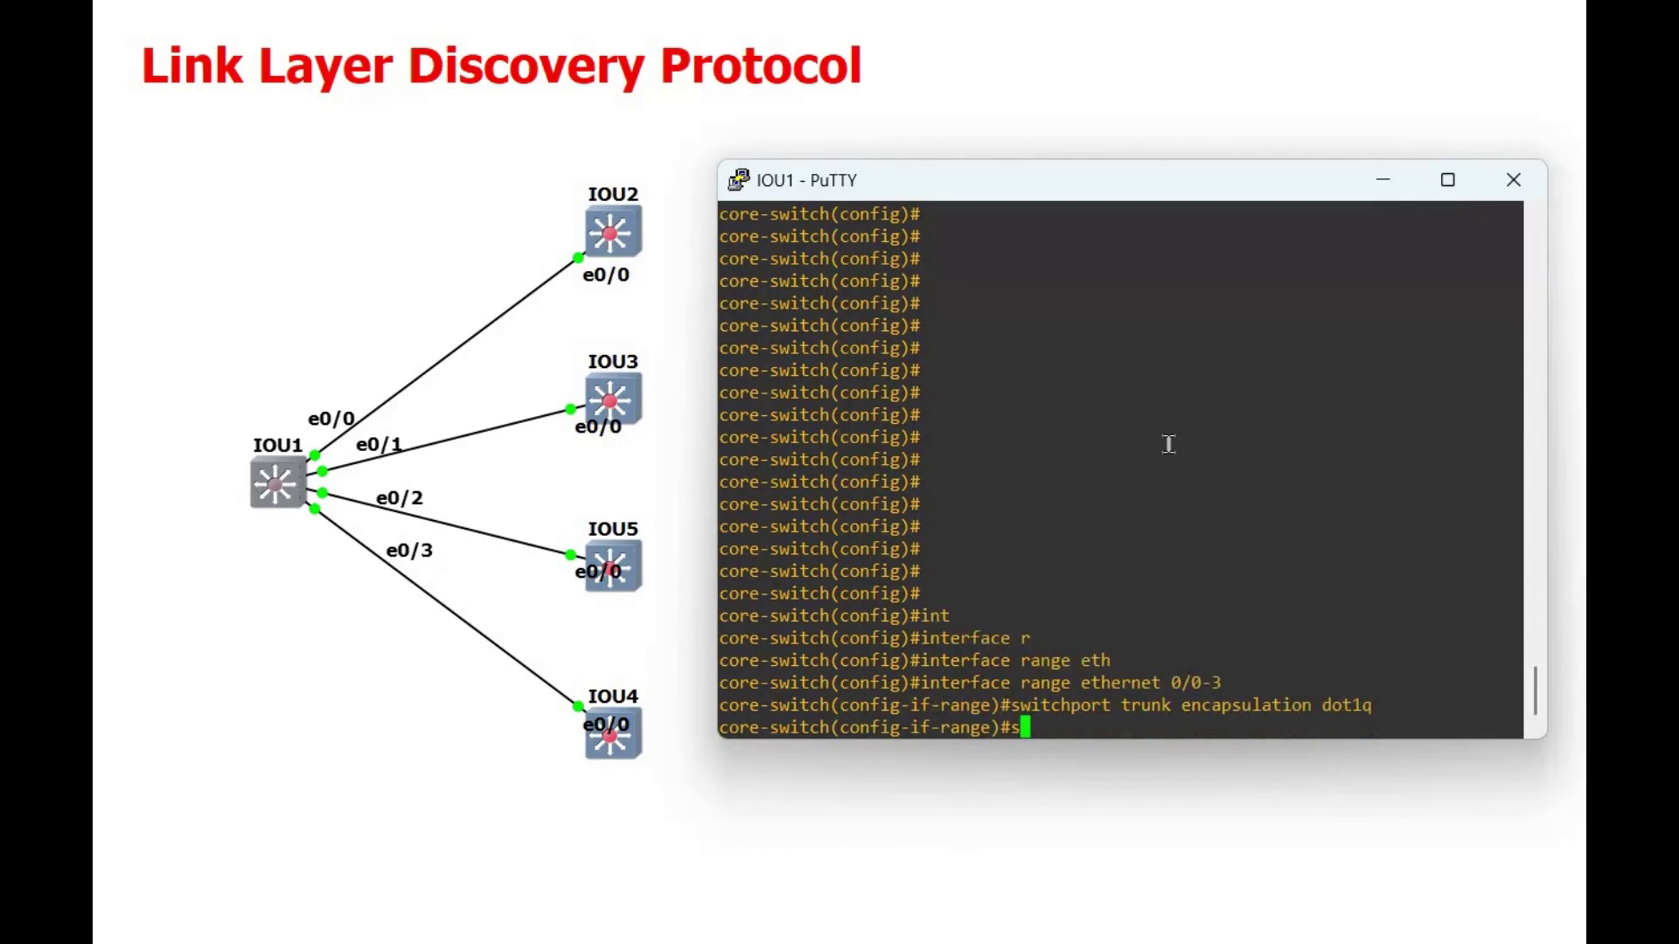
type("chport mode trunk")
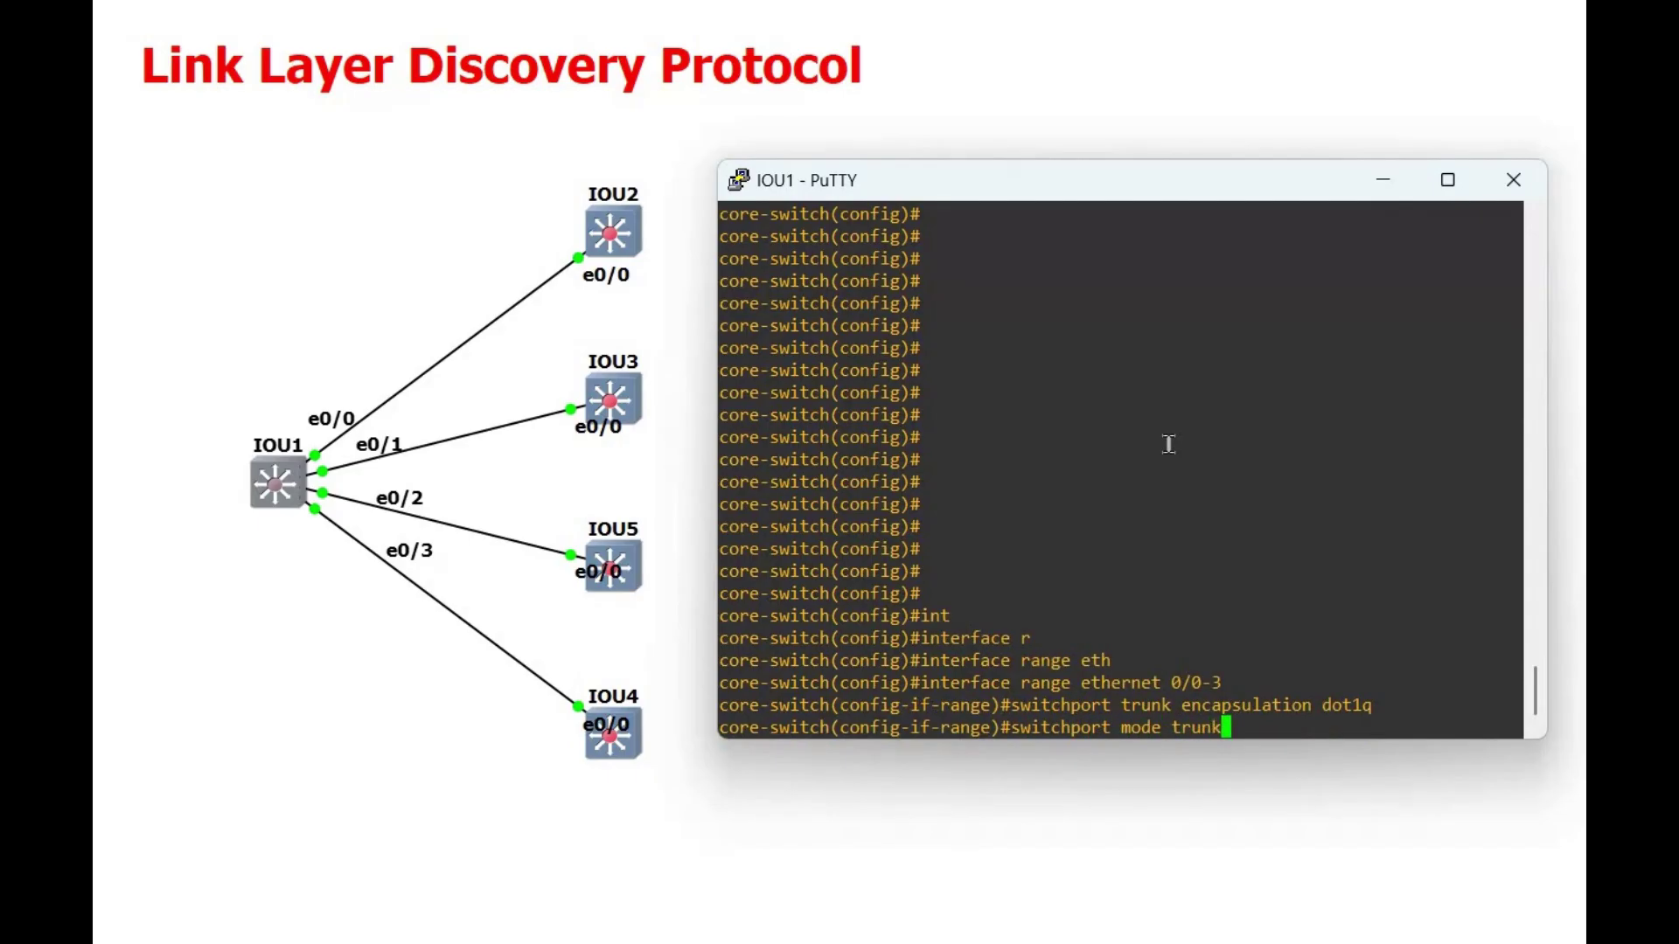
key("Return")
type("switchp")
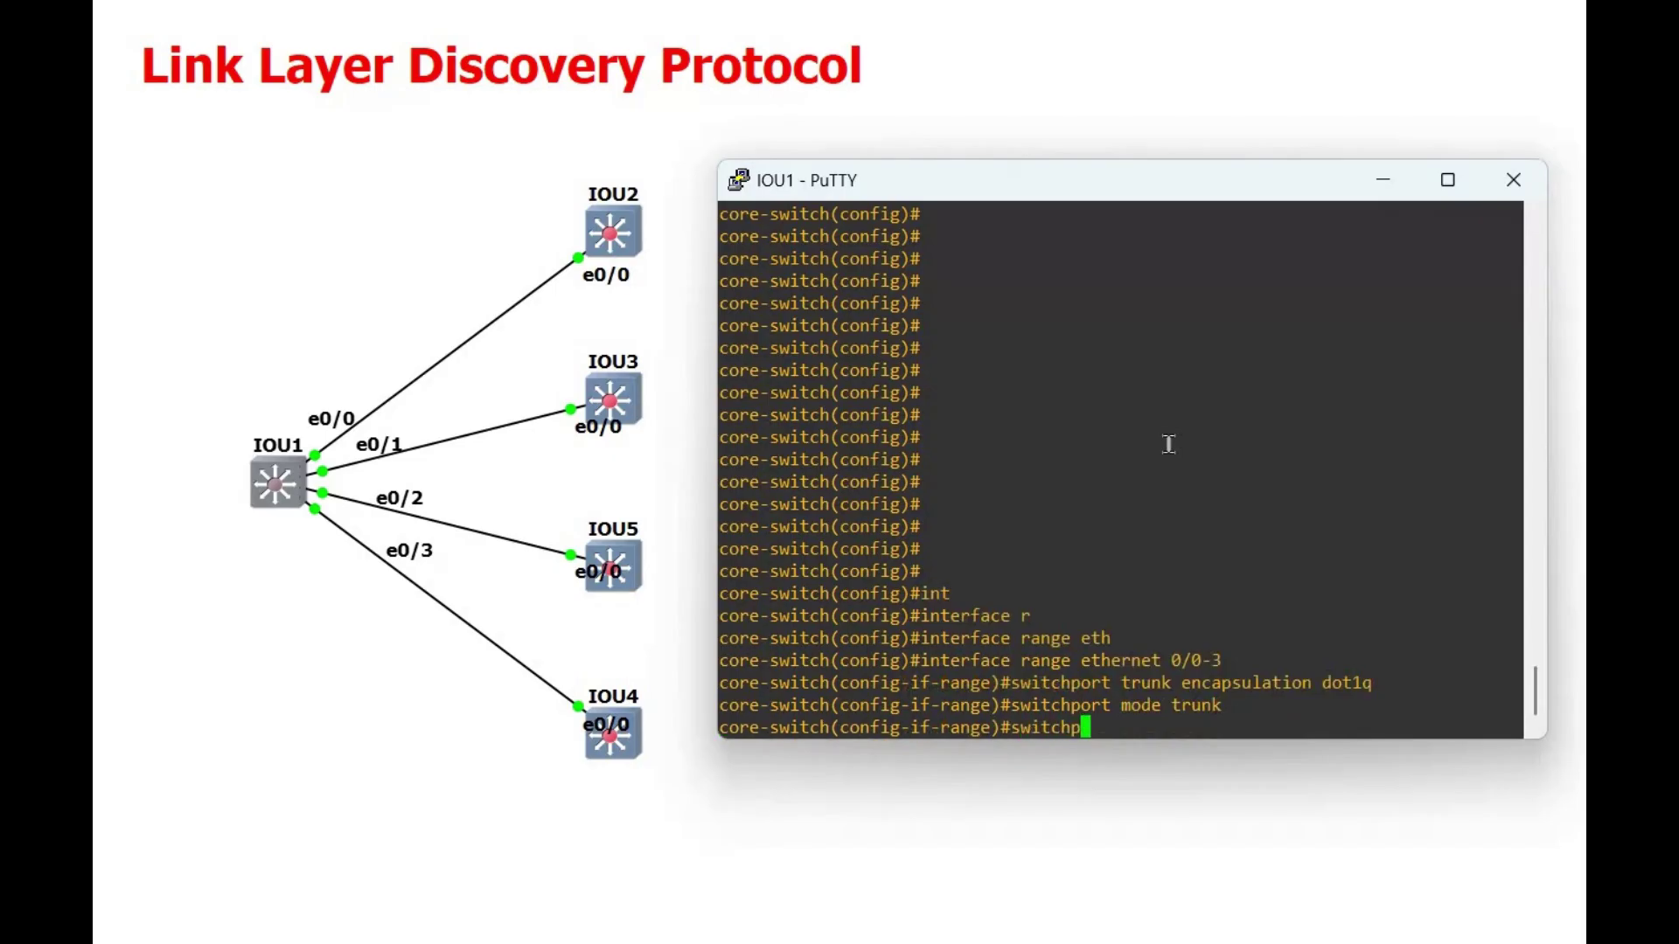
type("ort trunk allo")
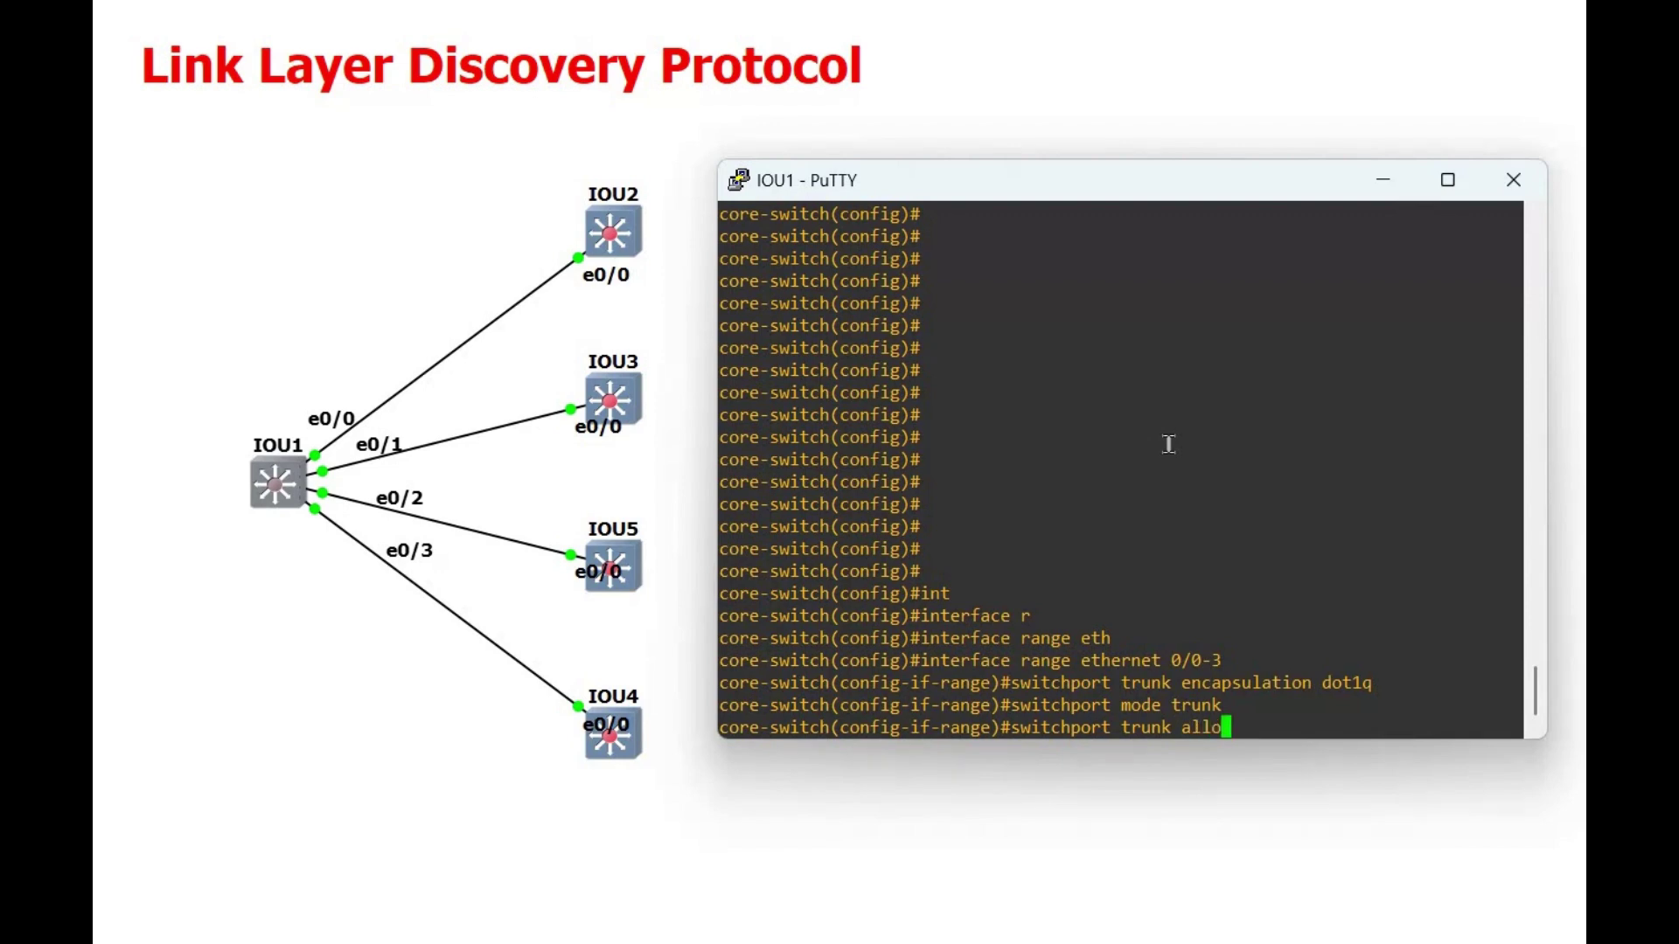
key("Tab")
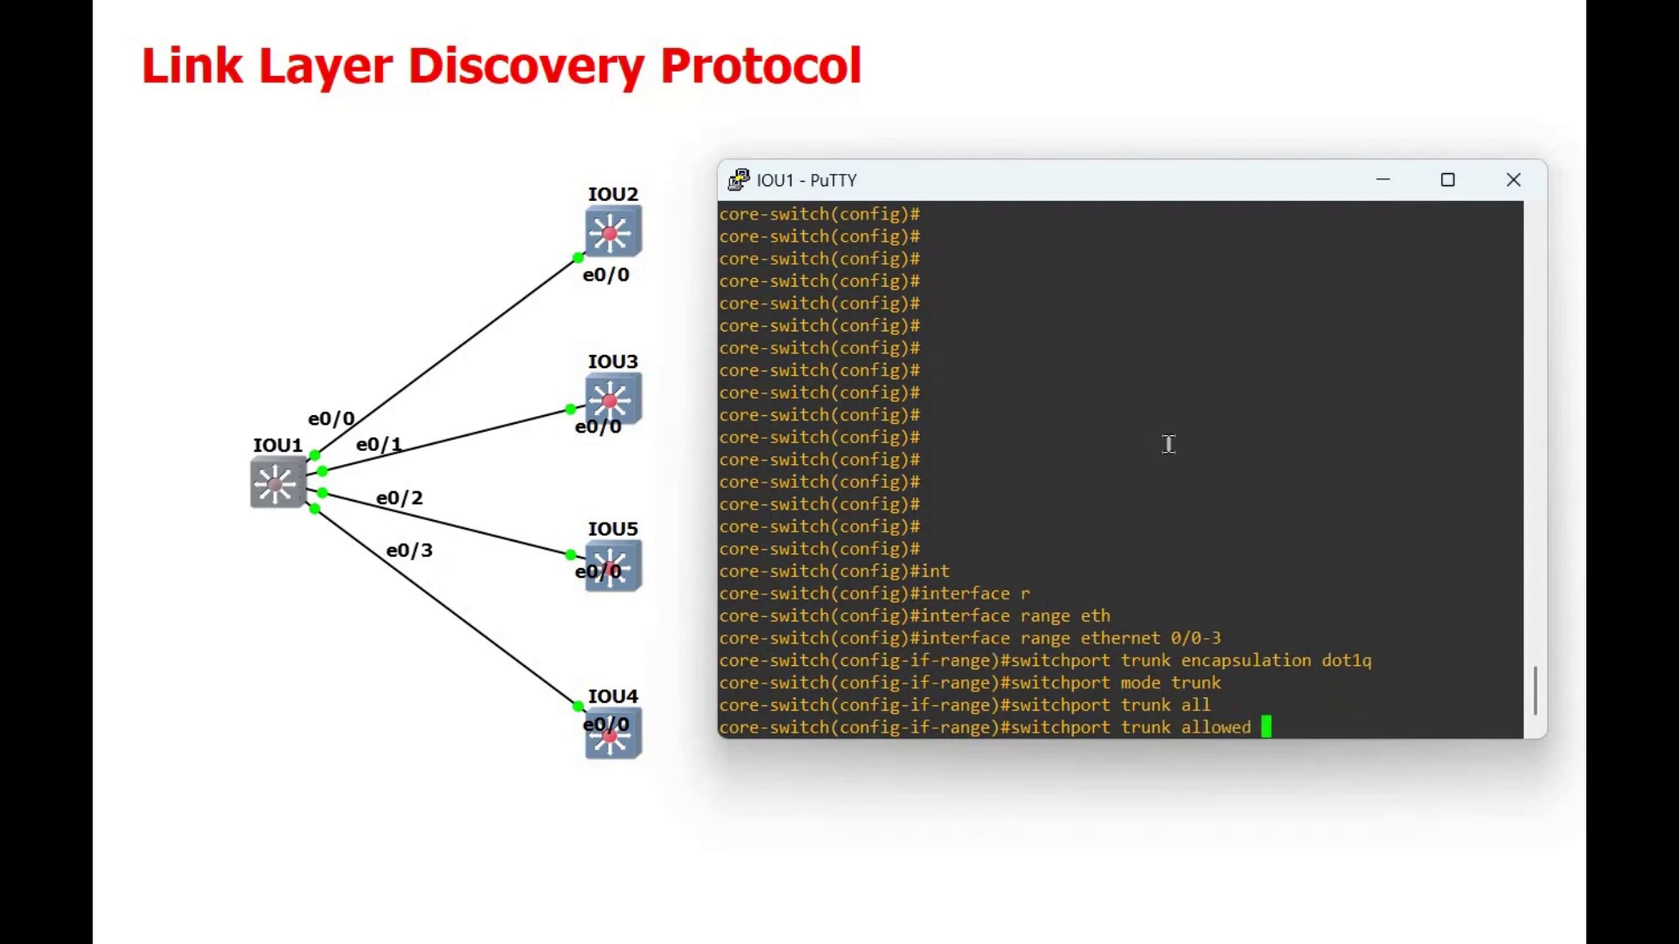
type("vl")
key("Tab")
type("all")
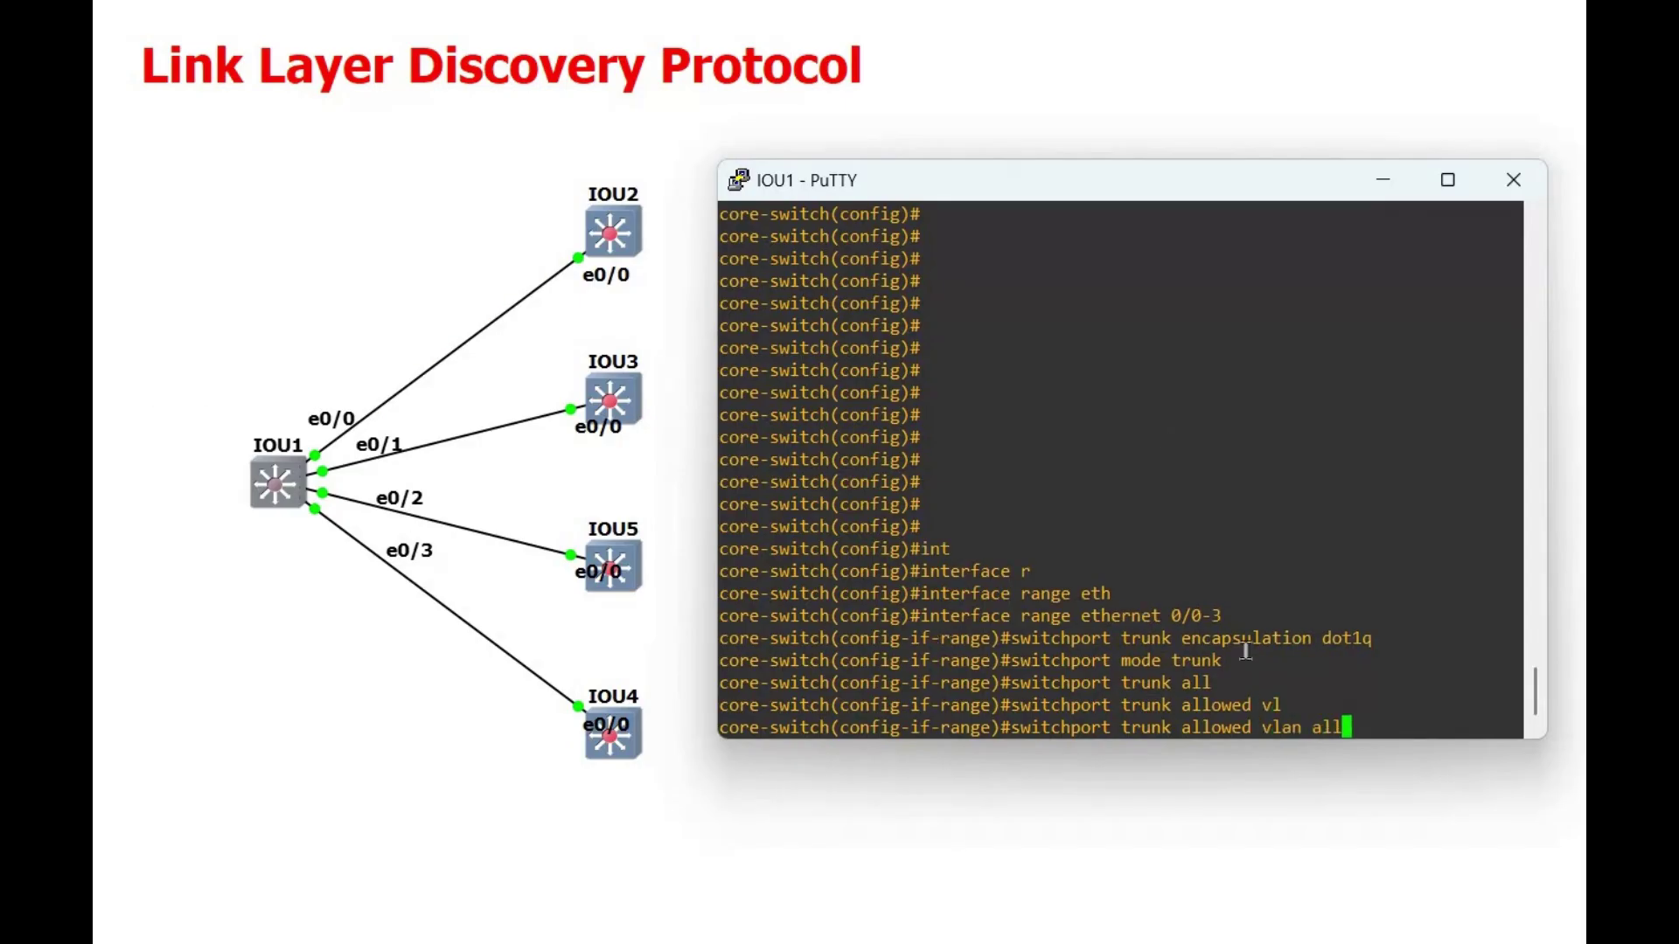
key("Return")
Exit to privileged mode and enter the show interface trunk command.
type("exit")
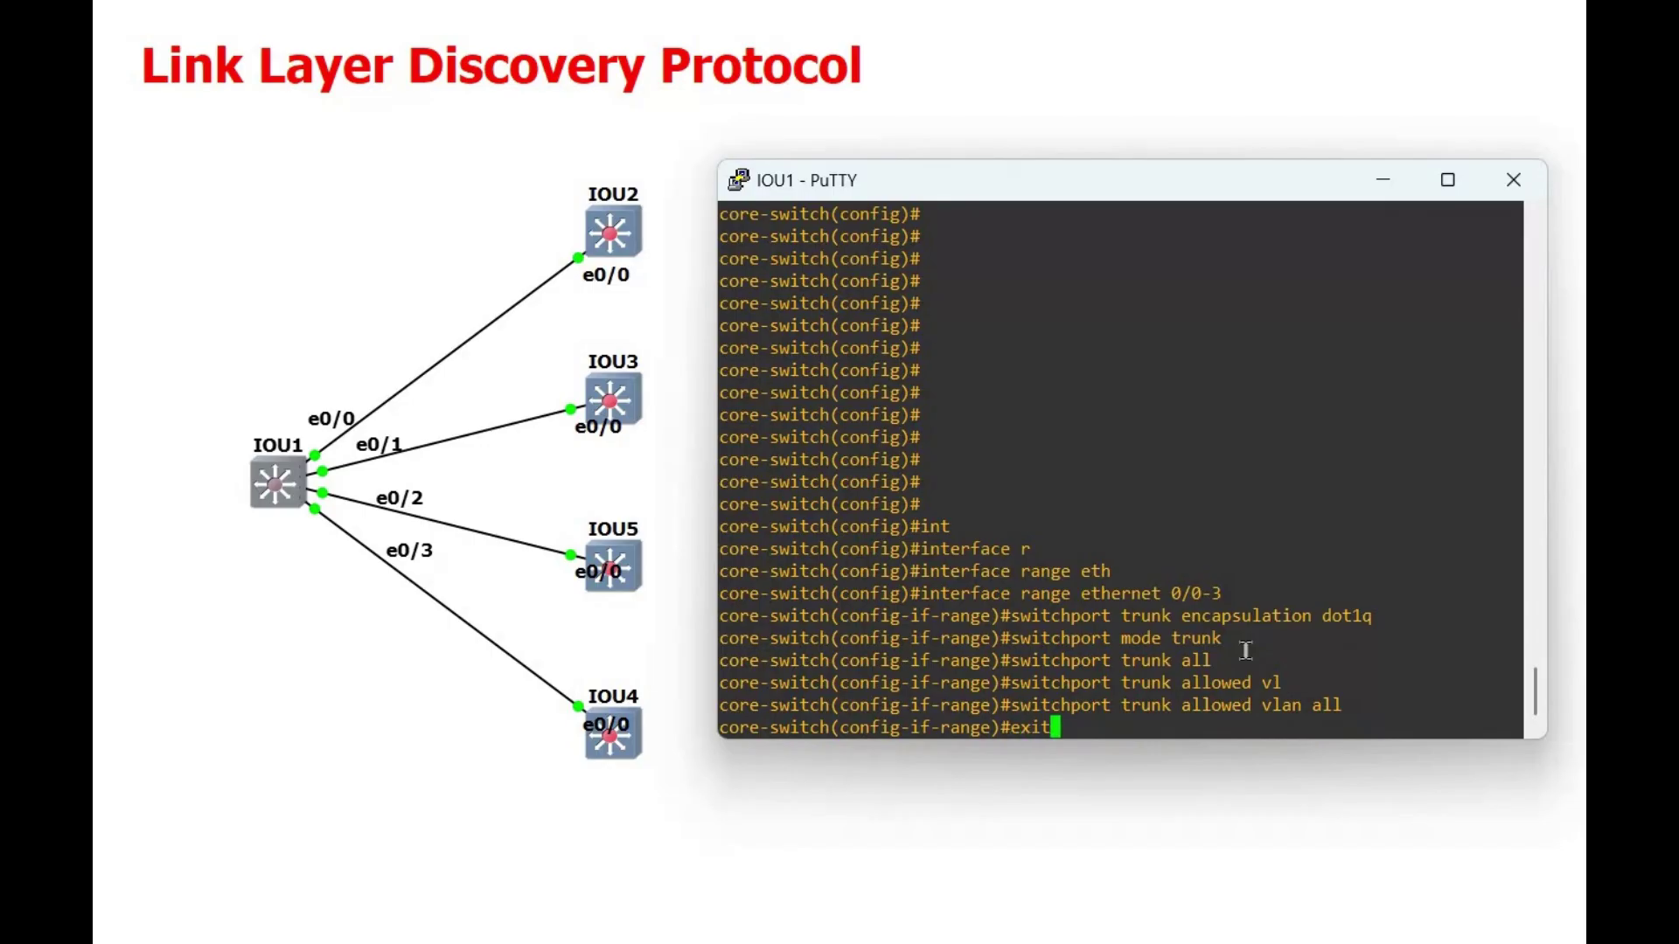
key("Return")
key("Return")
type("end")
key("Return")
key("Return")
key("Return")
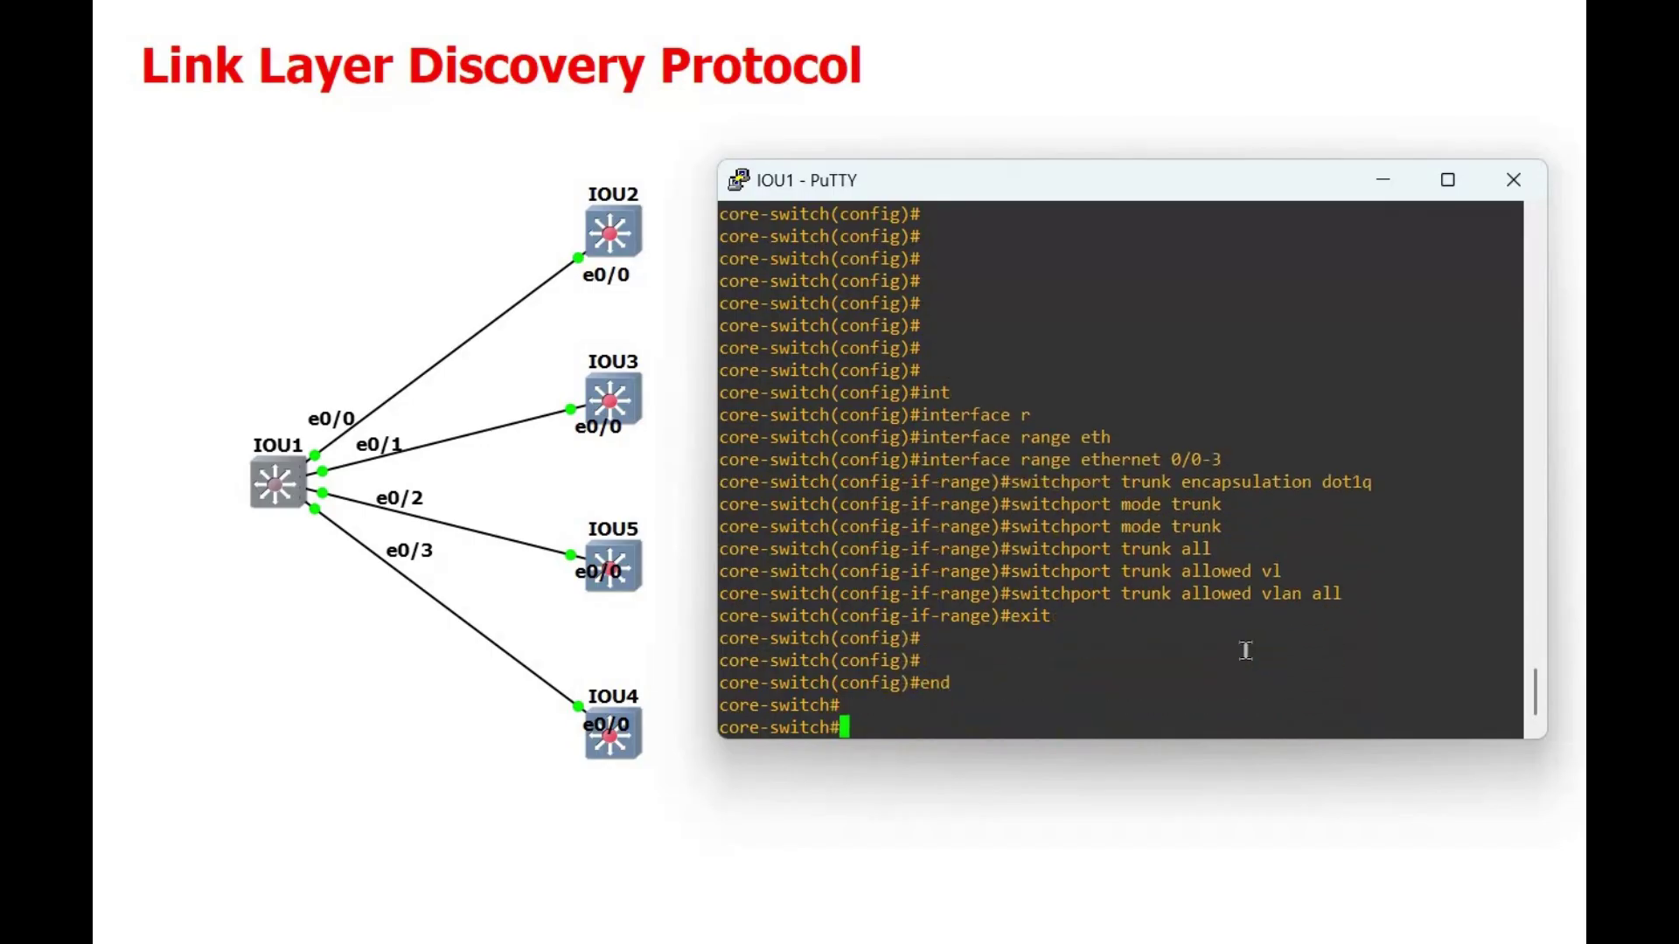
type("show ")
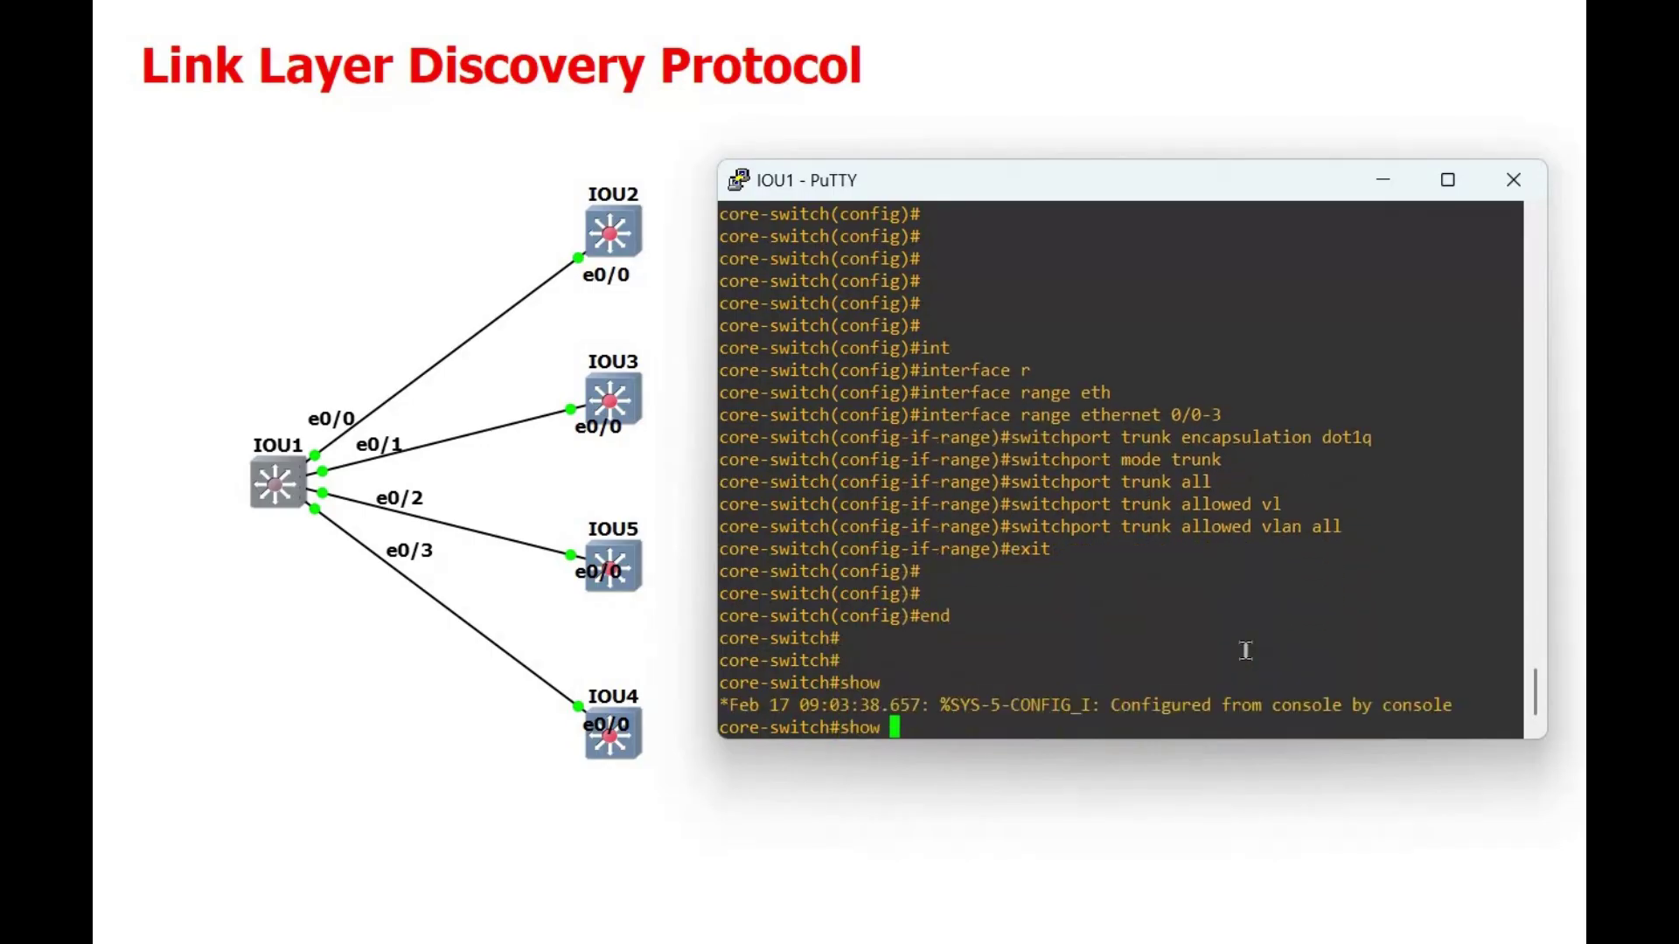
type("interface trunk")
Show the trunk summary for Et0/0–Et0/3 (802.1q, native VLAN 1, VLANs 1-4094), paging to the end.
key("Return")
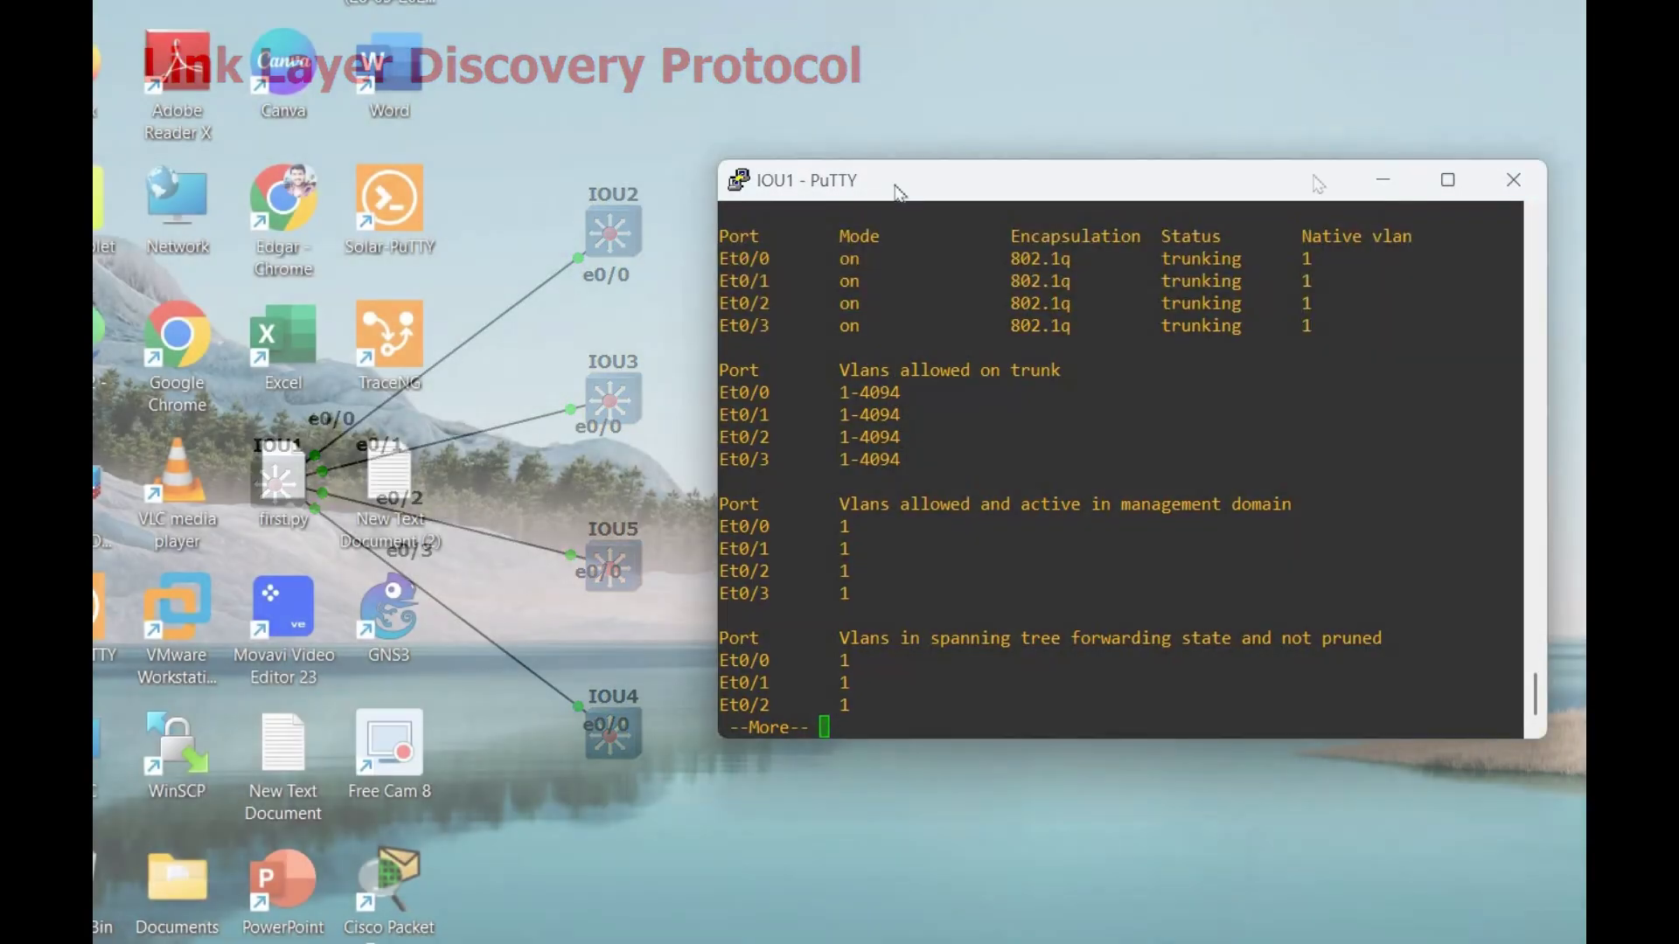
key("space")
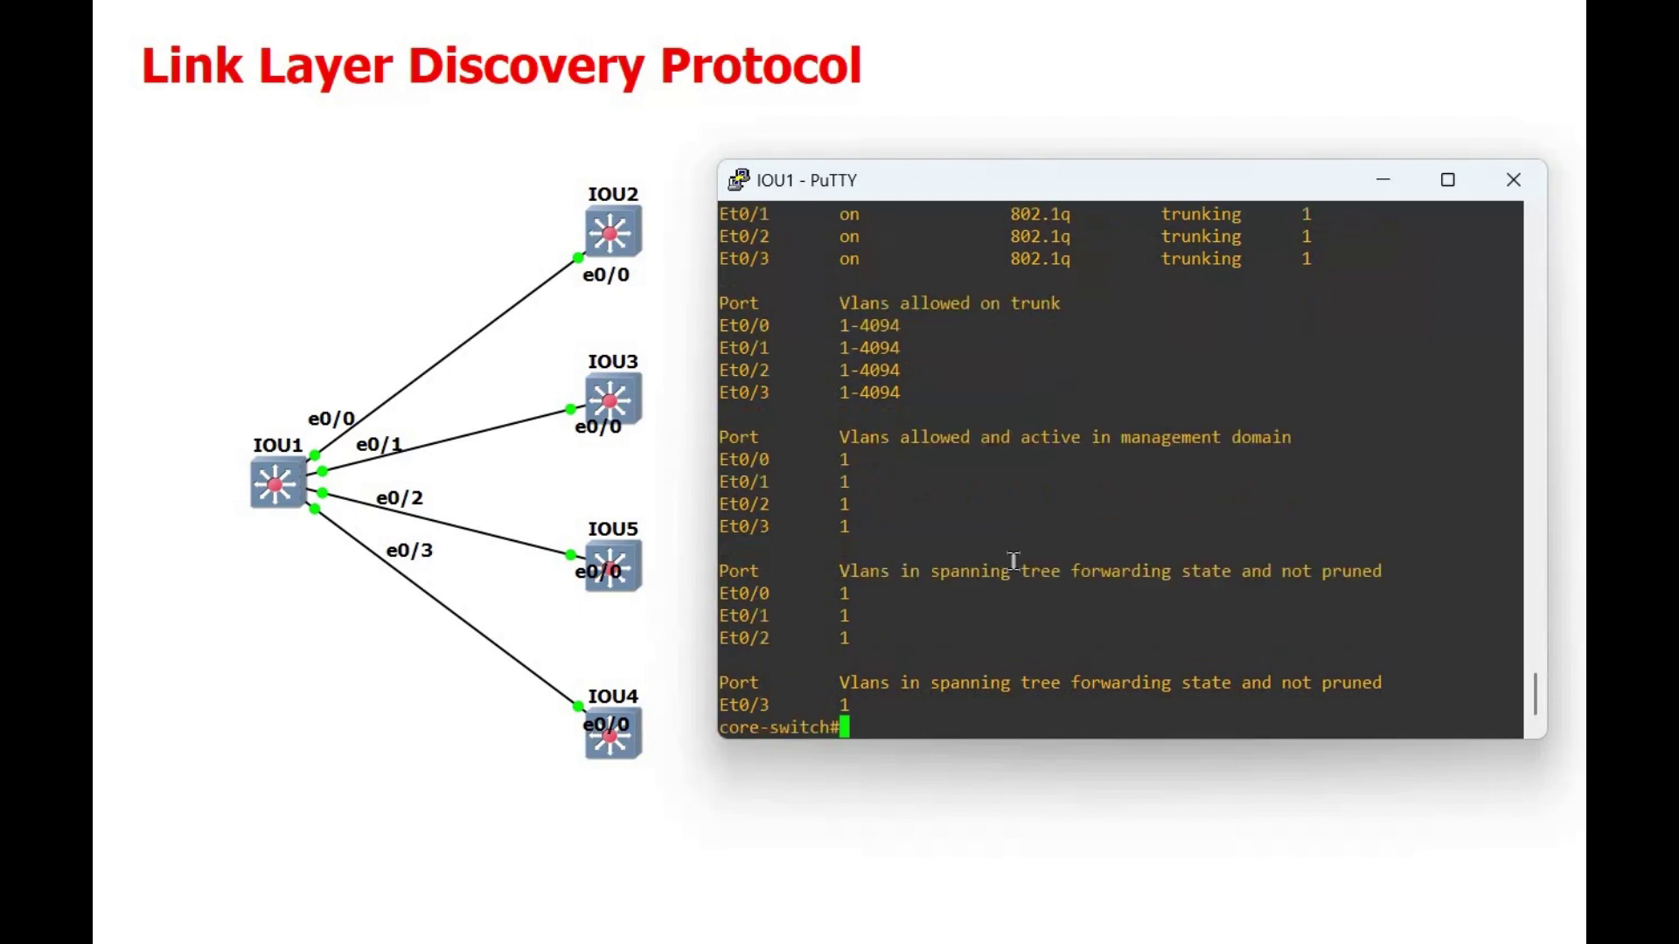
key("Return")
key("Return")
key("Return")
key("Return")
key("Return")
In IOU1 configuration mode, run lldp run and return with end.
type("conf t")
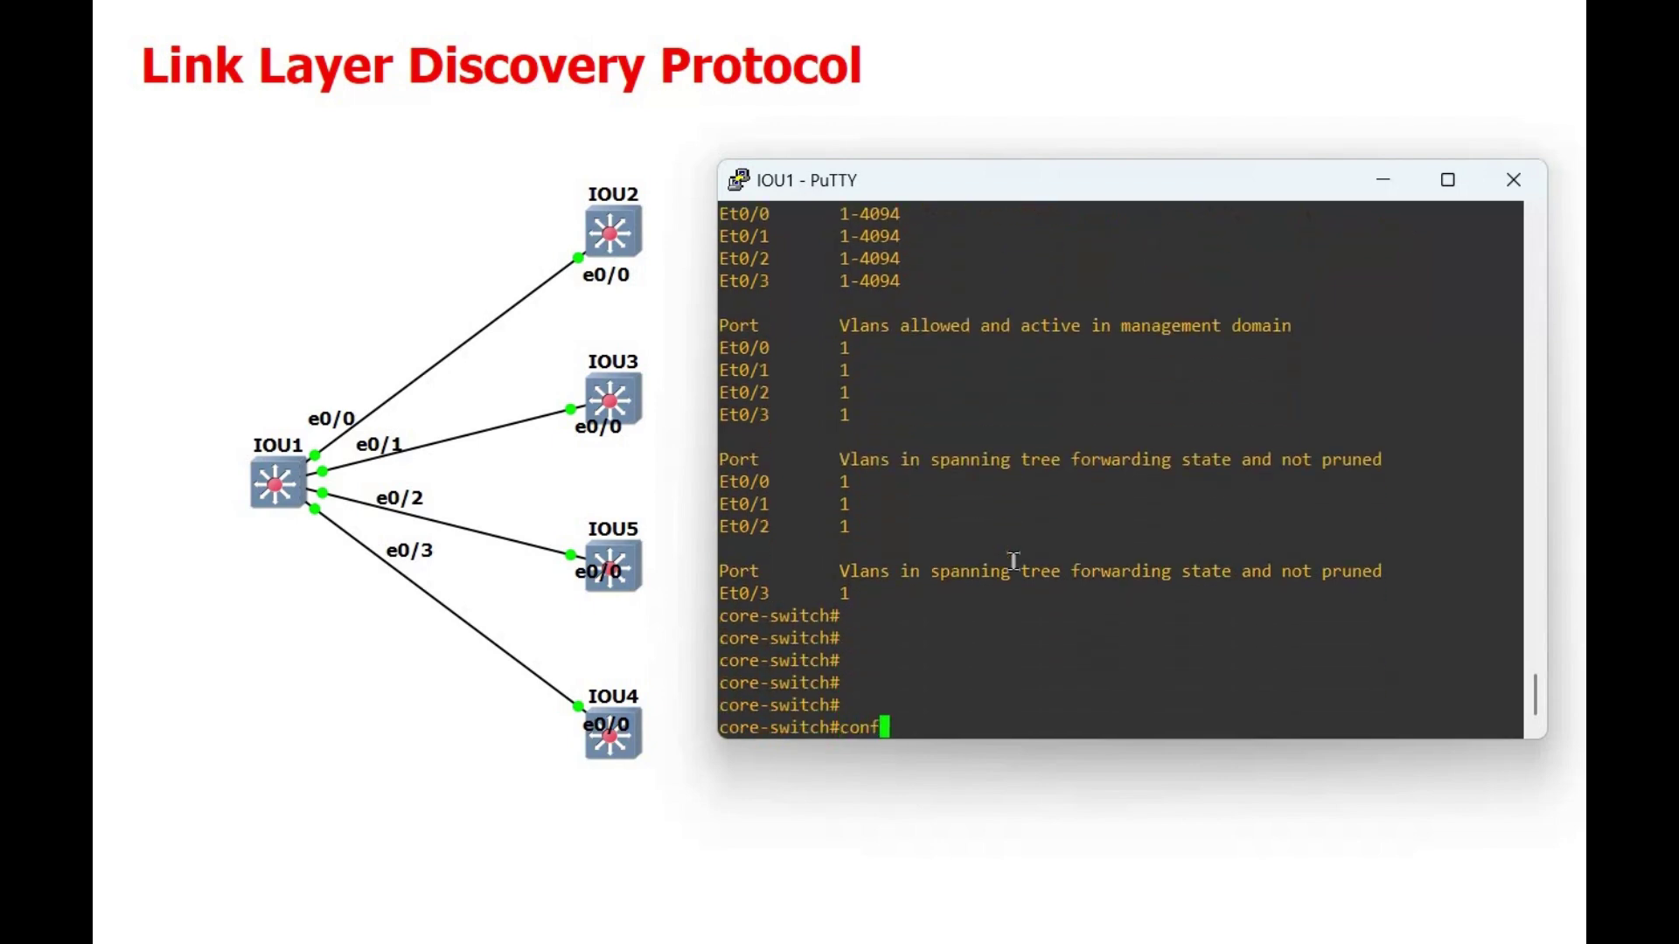
key("Return")
key("Return")
key("Return")
key("Return")
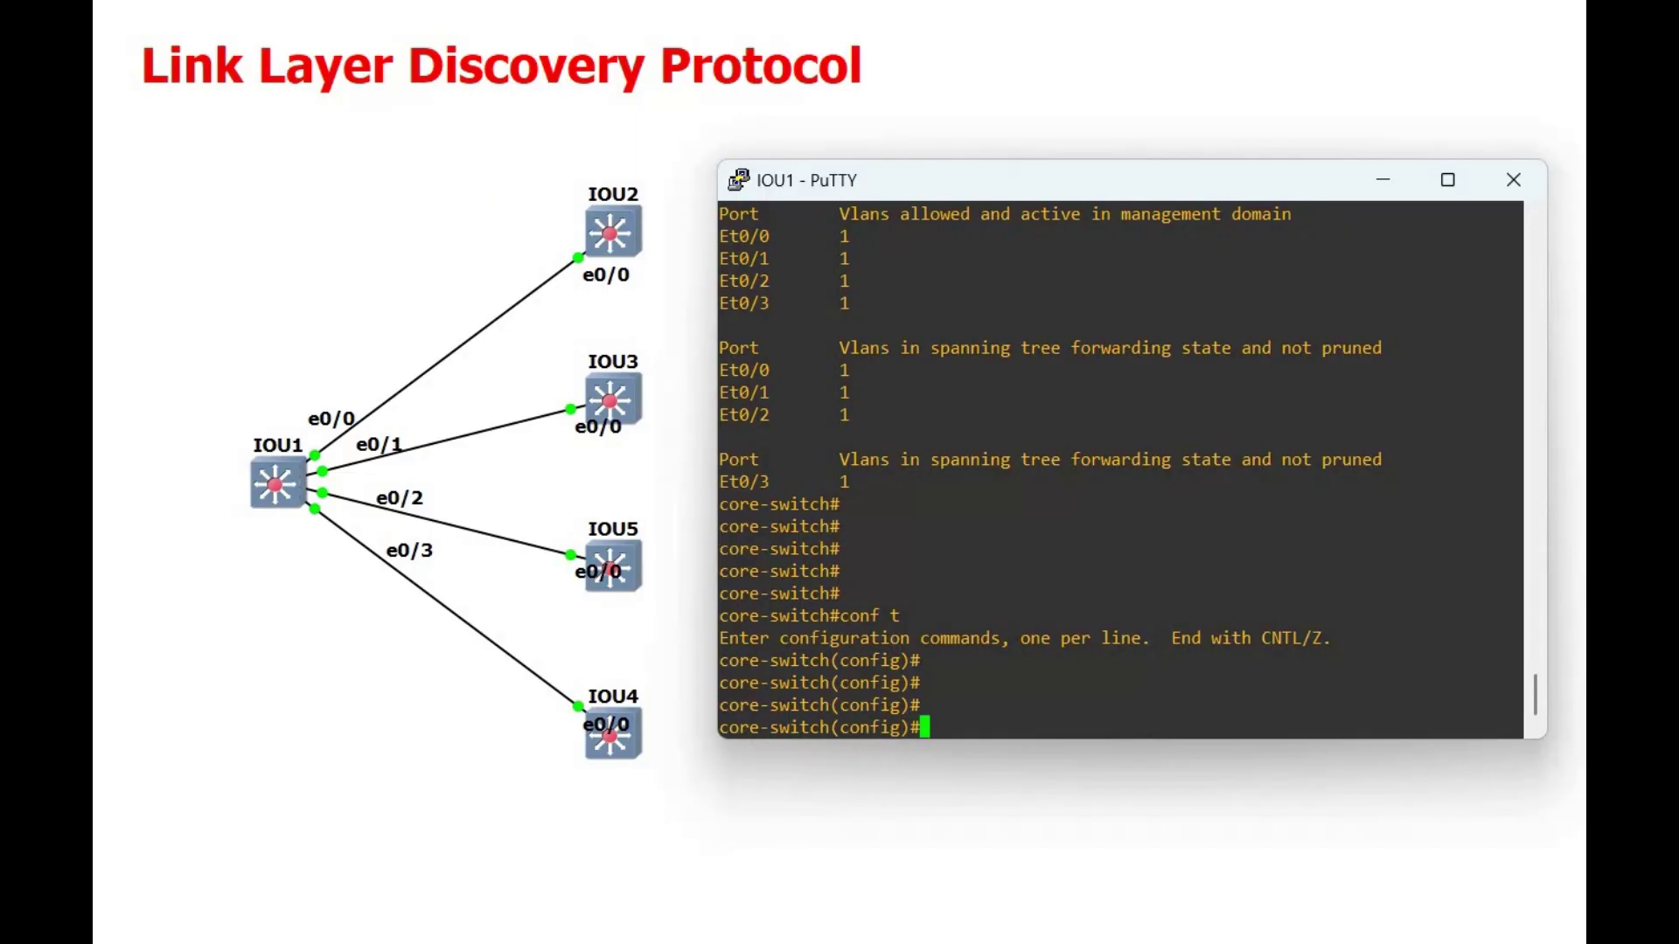
left_click(1019, 640)
key("Return")
key("Return")
key("Return")
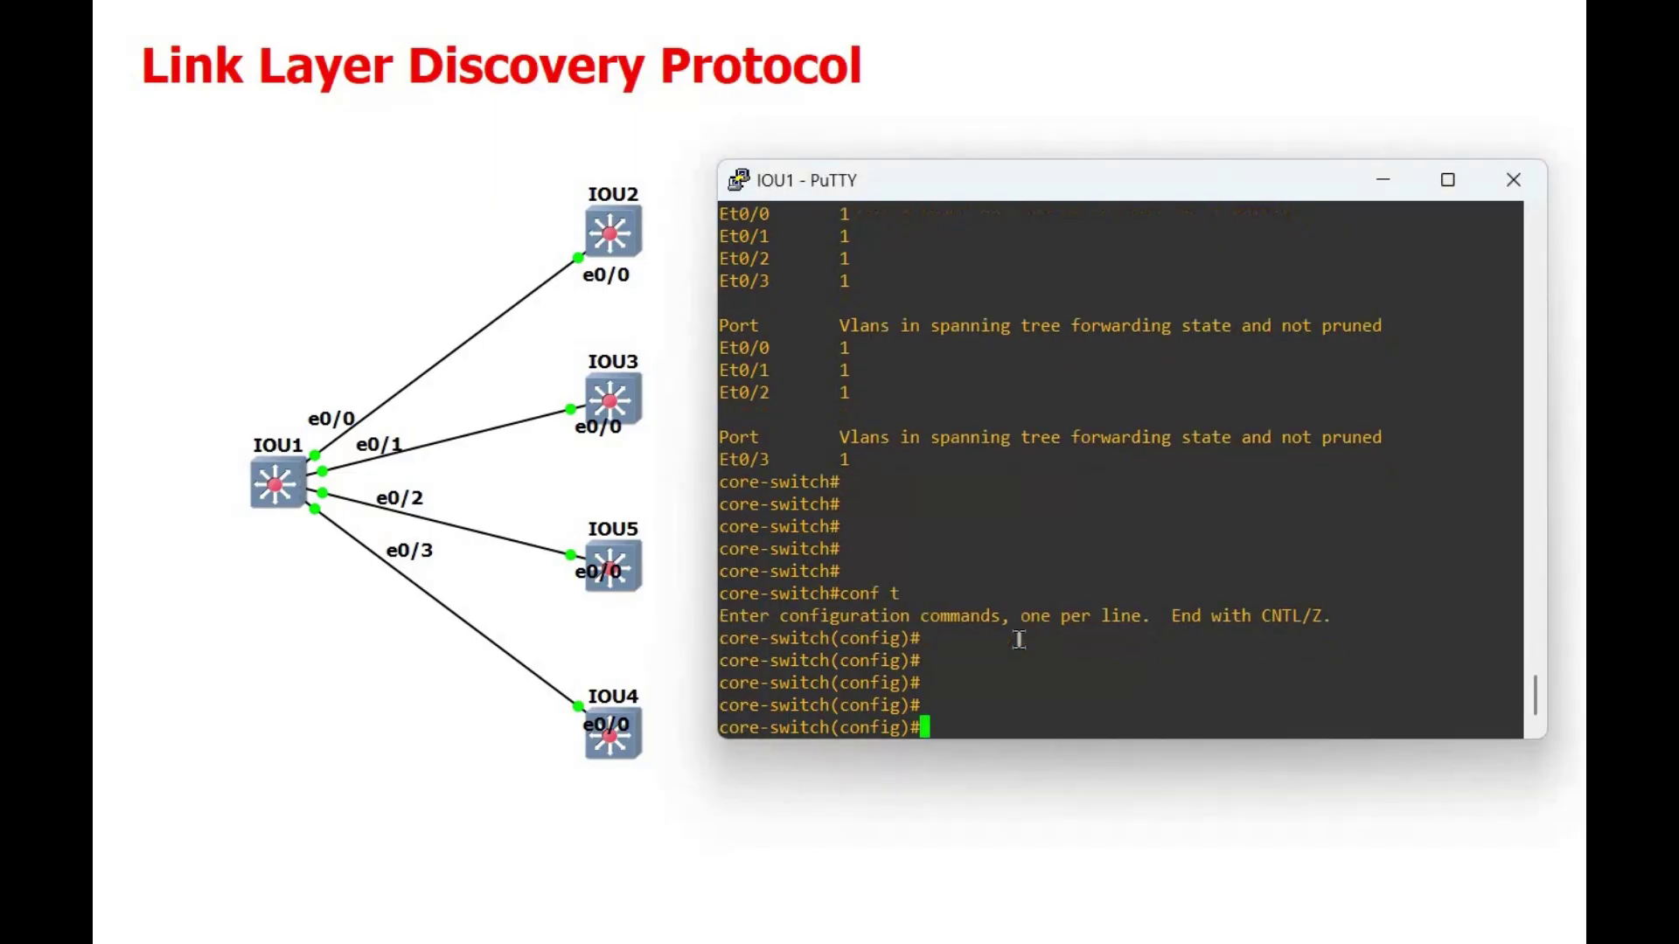
type("lldp runk")
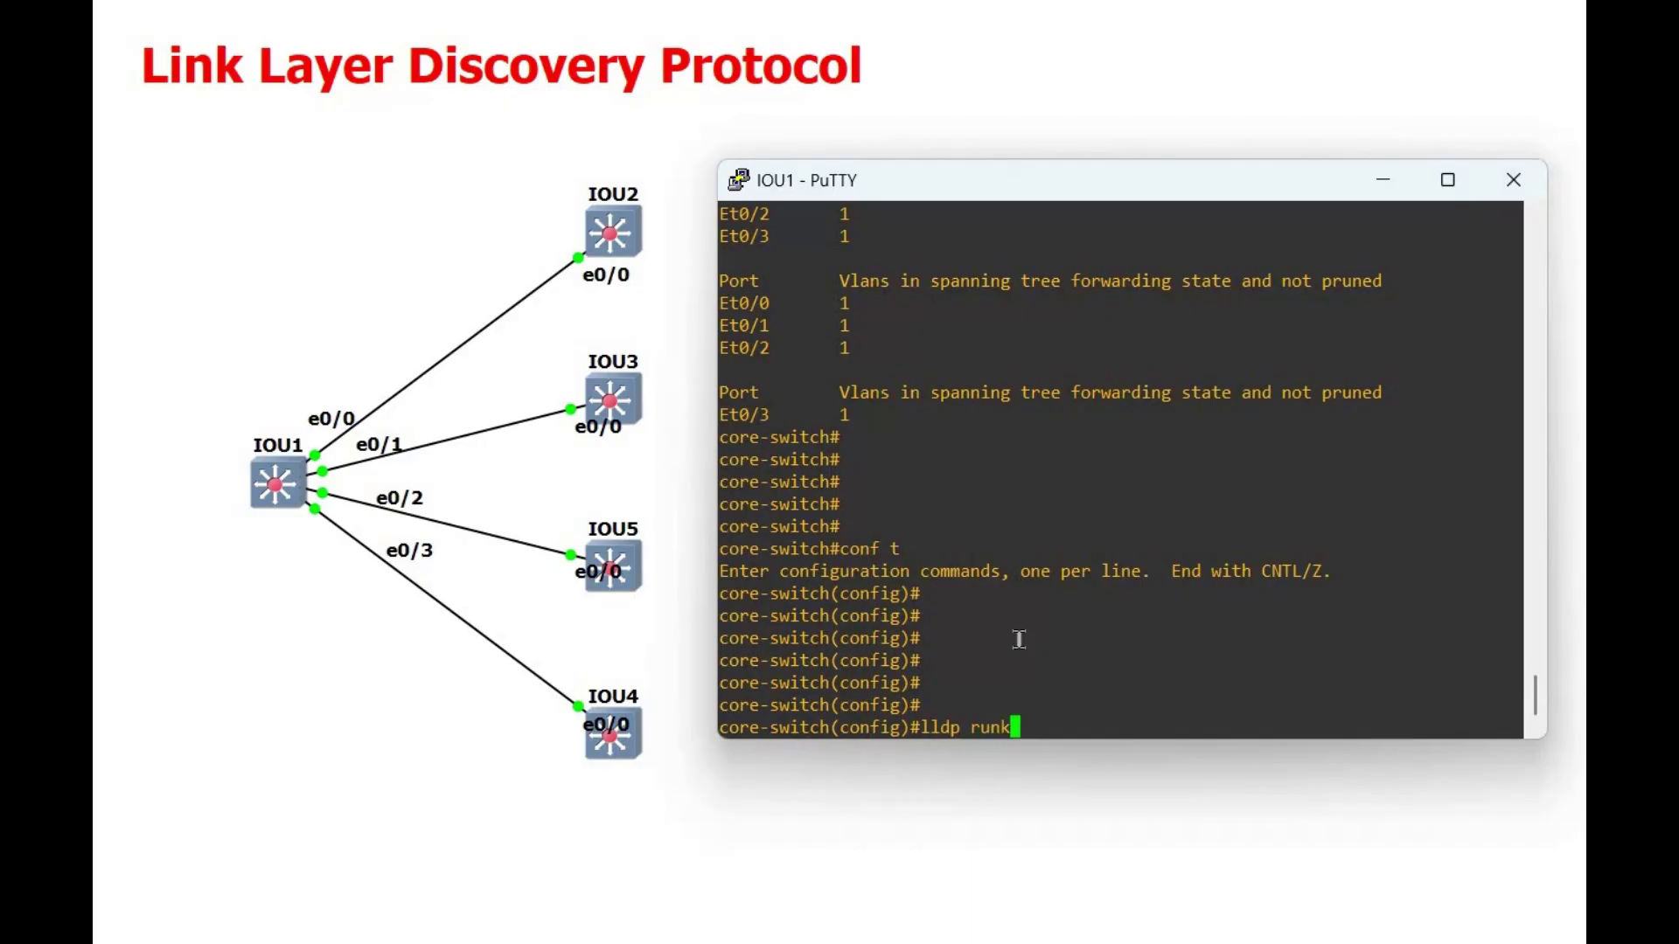
key("BackSpace")
key("Return")
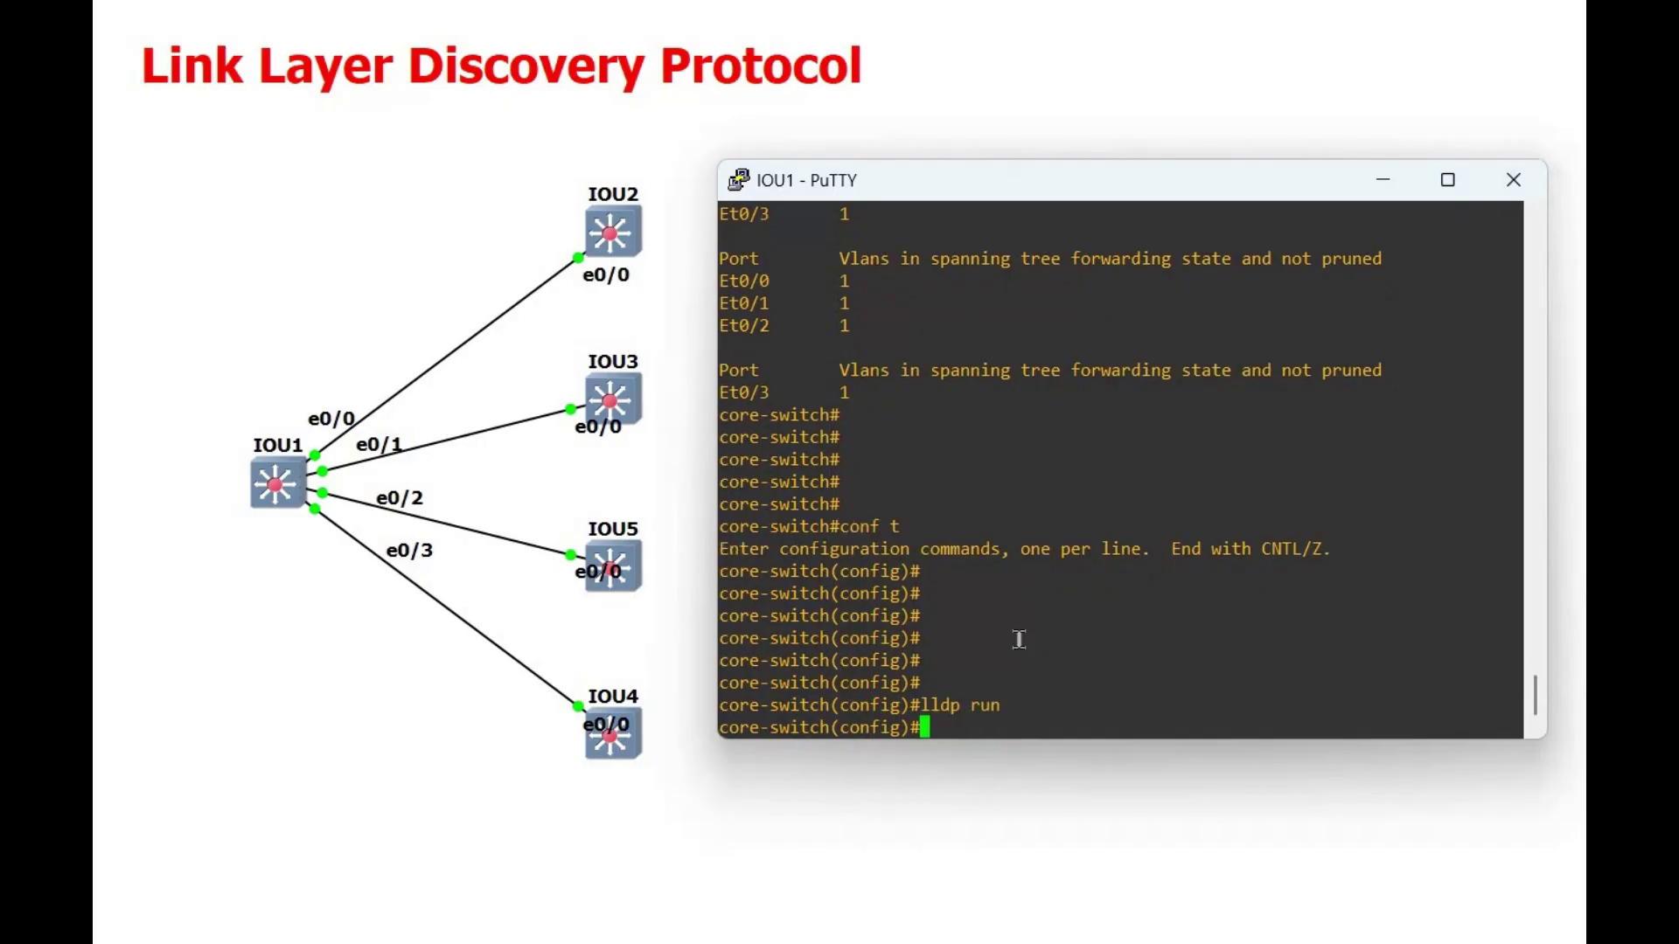
type("end")
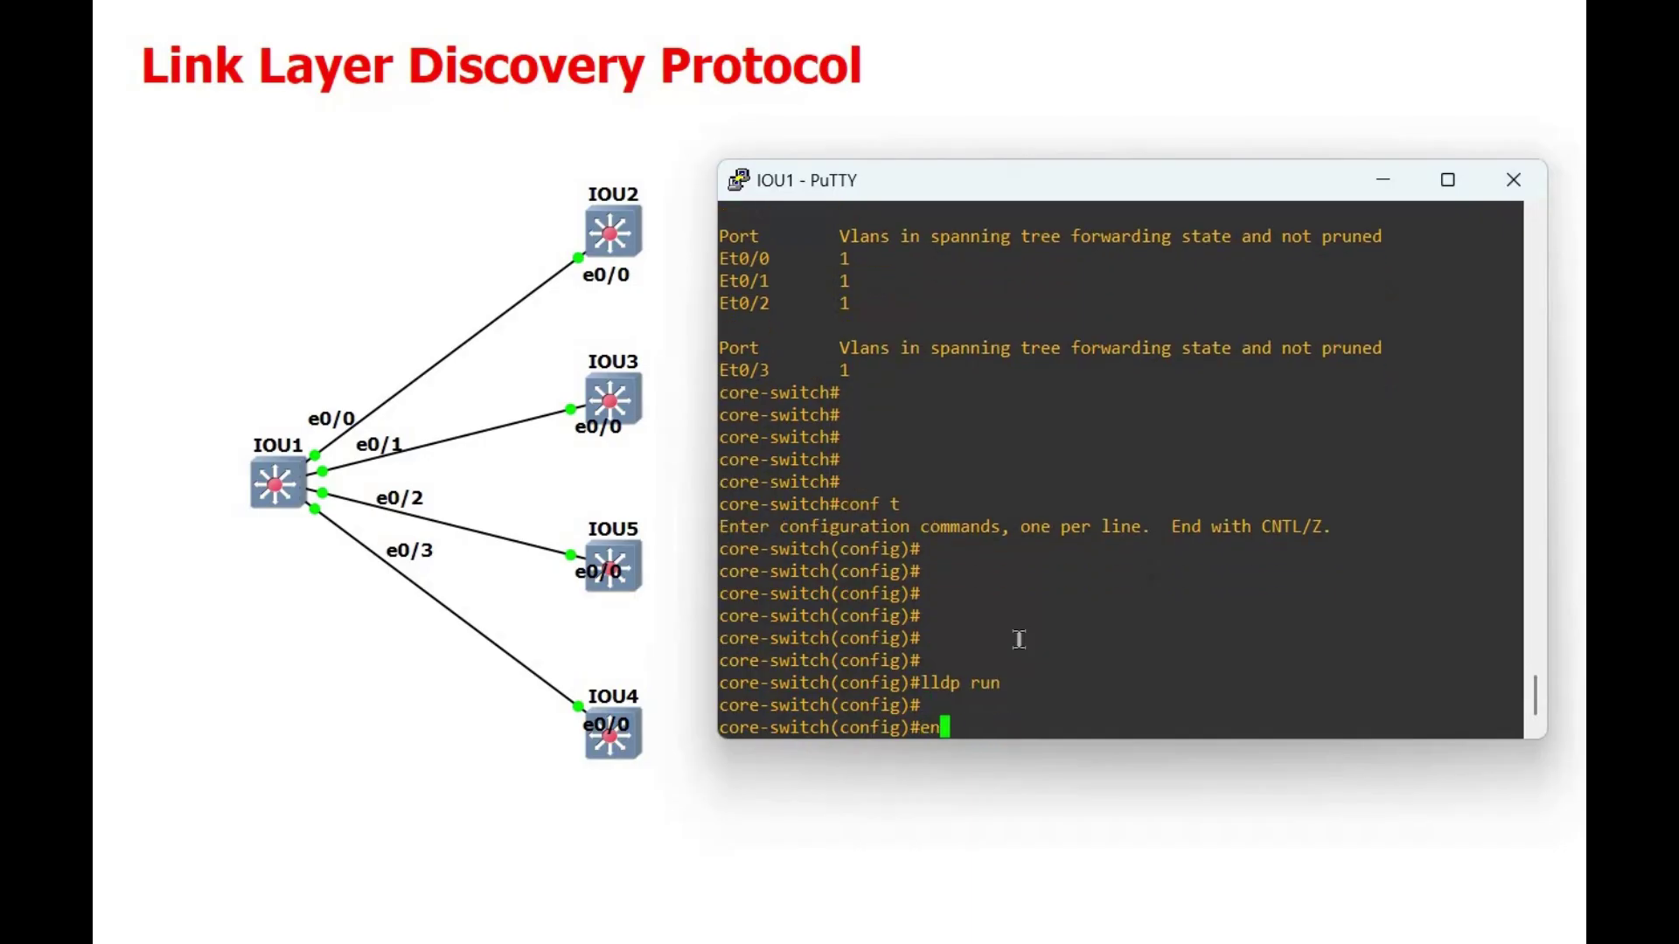
key("Return")
key("Return")
key("Return")
key("Return")
key("Return")
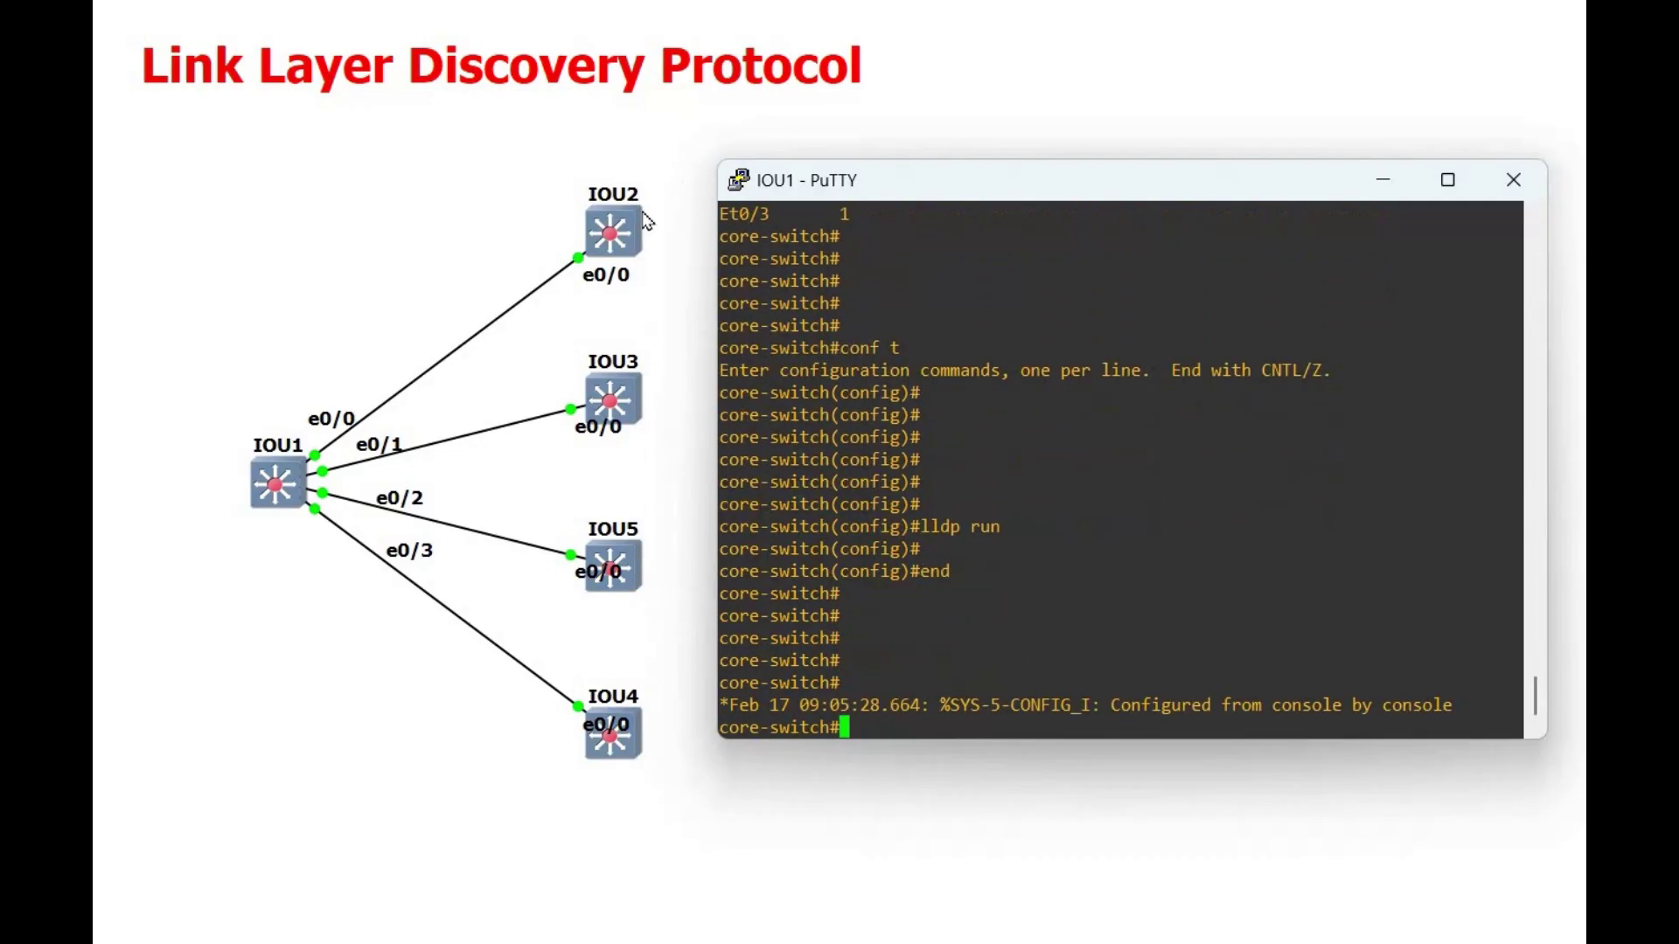
Enable LLDP on switch IOU2 with conf t and lldp run.
mouse_move(1487, 943)
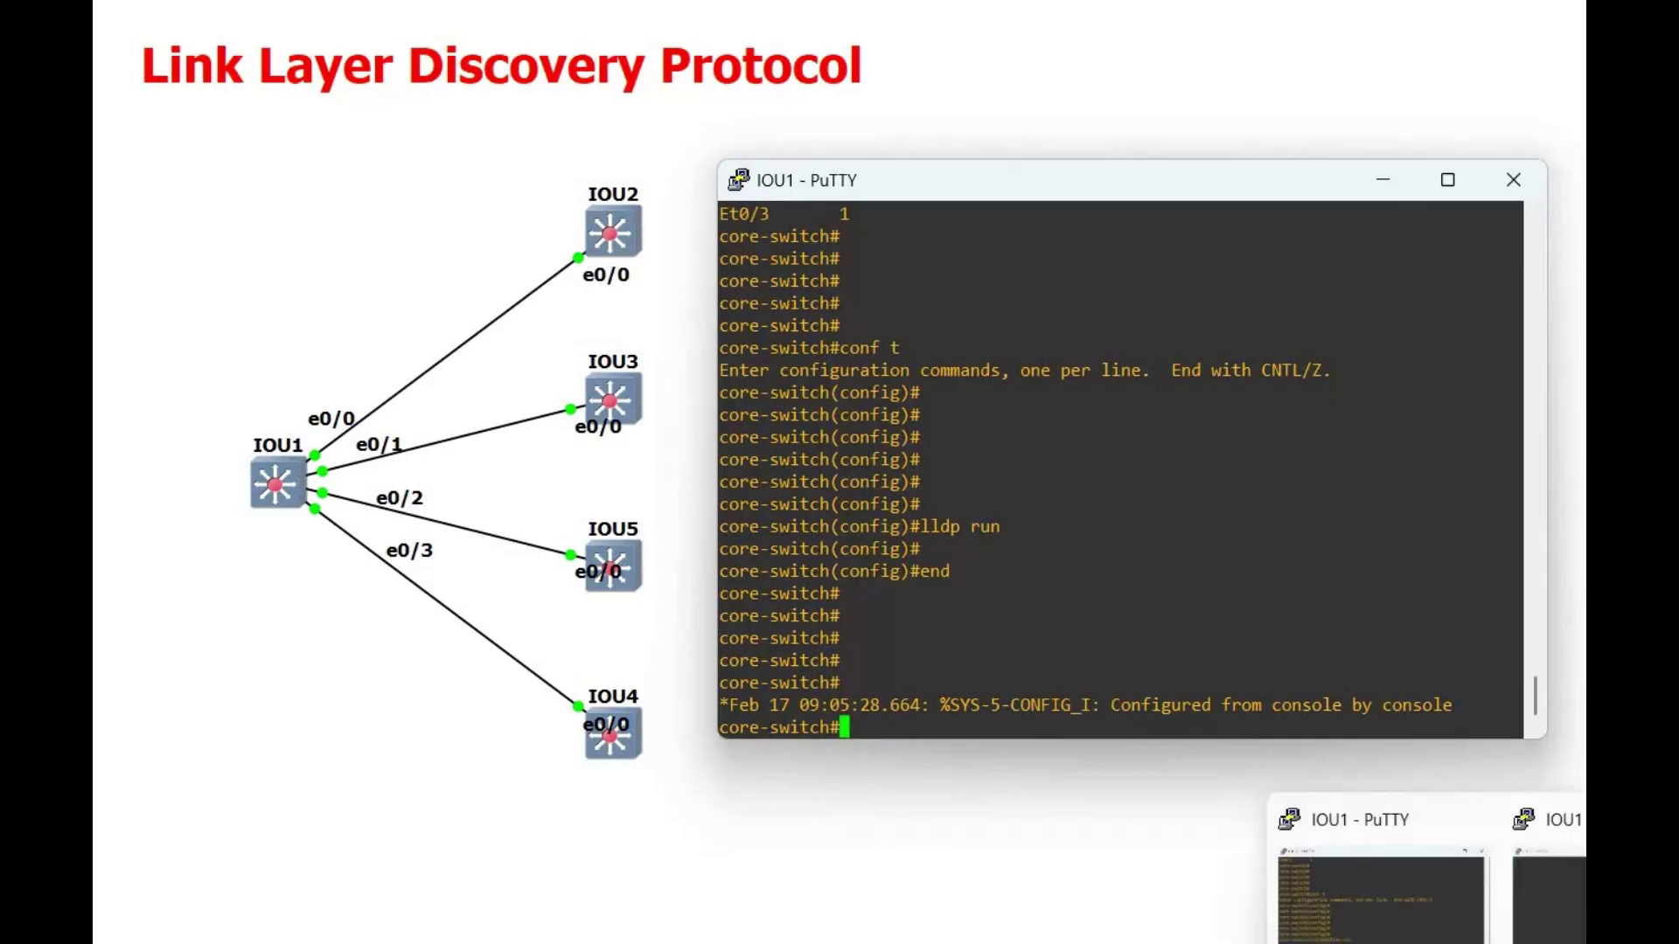
key("alt+Tab")
type("conf t")
key("Return")
key("Return")
key("Return")
key("Return")
type("lldp run")
key("Return")
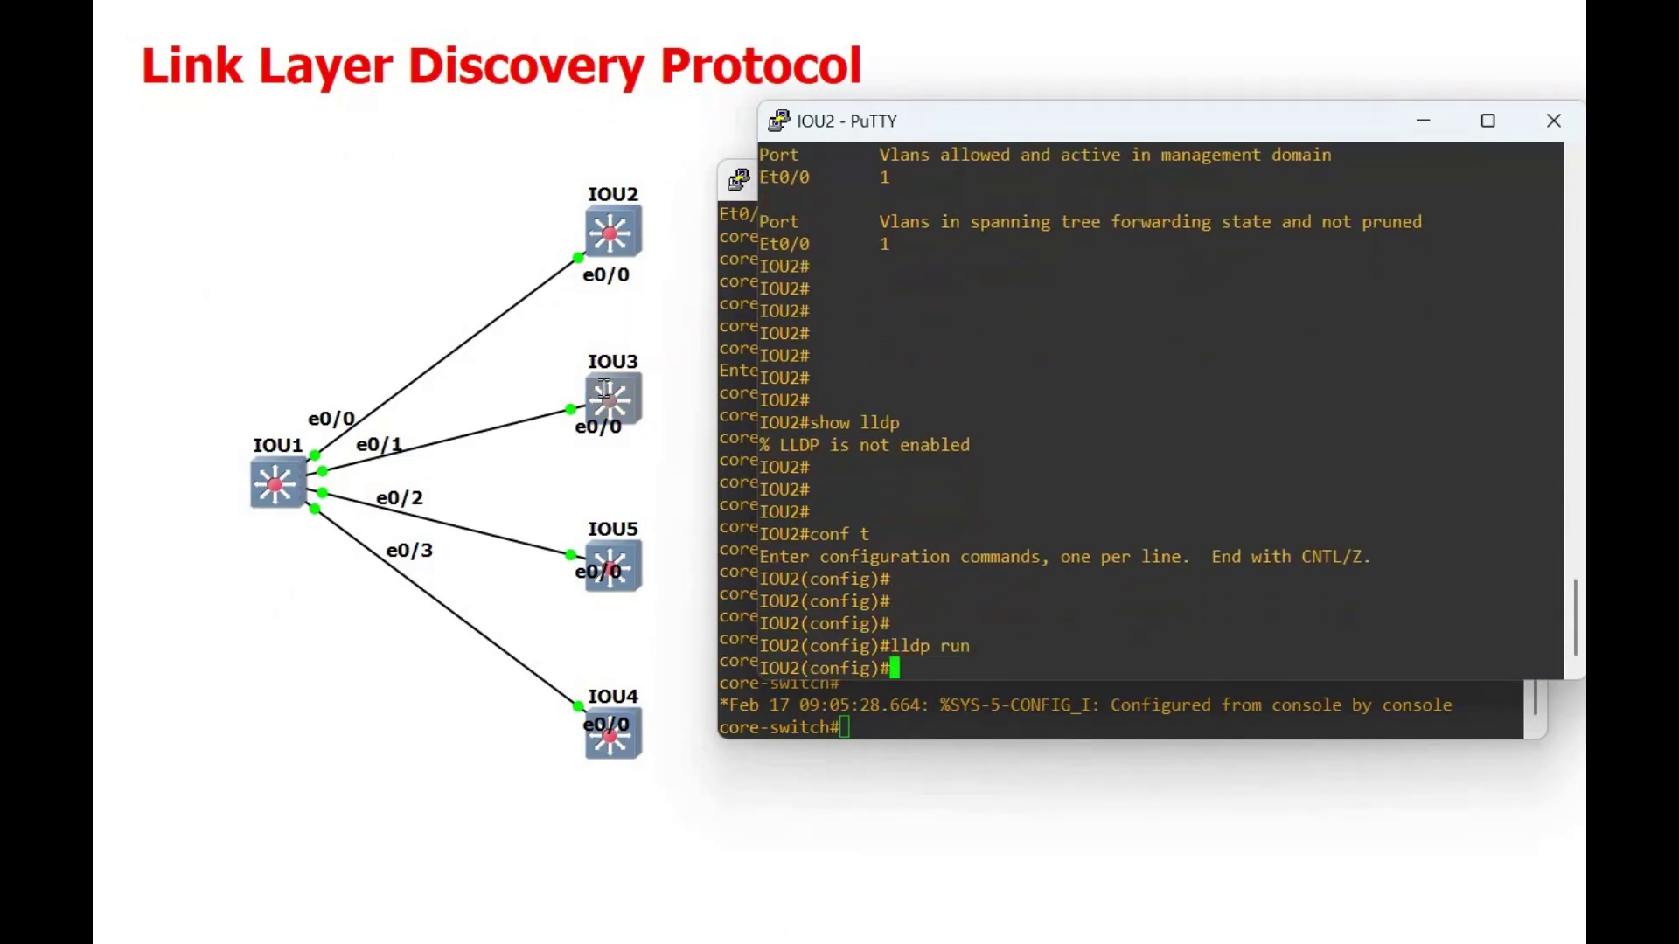
Enable LLDP on switch IOU3 with conf t and lldp run.
double_click(603, 390)
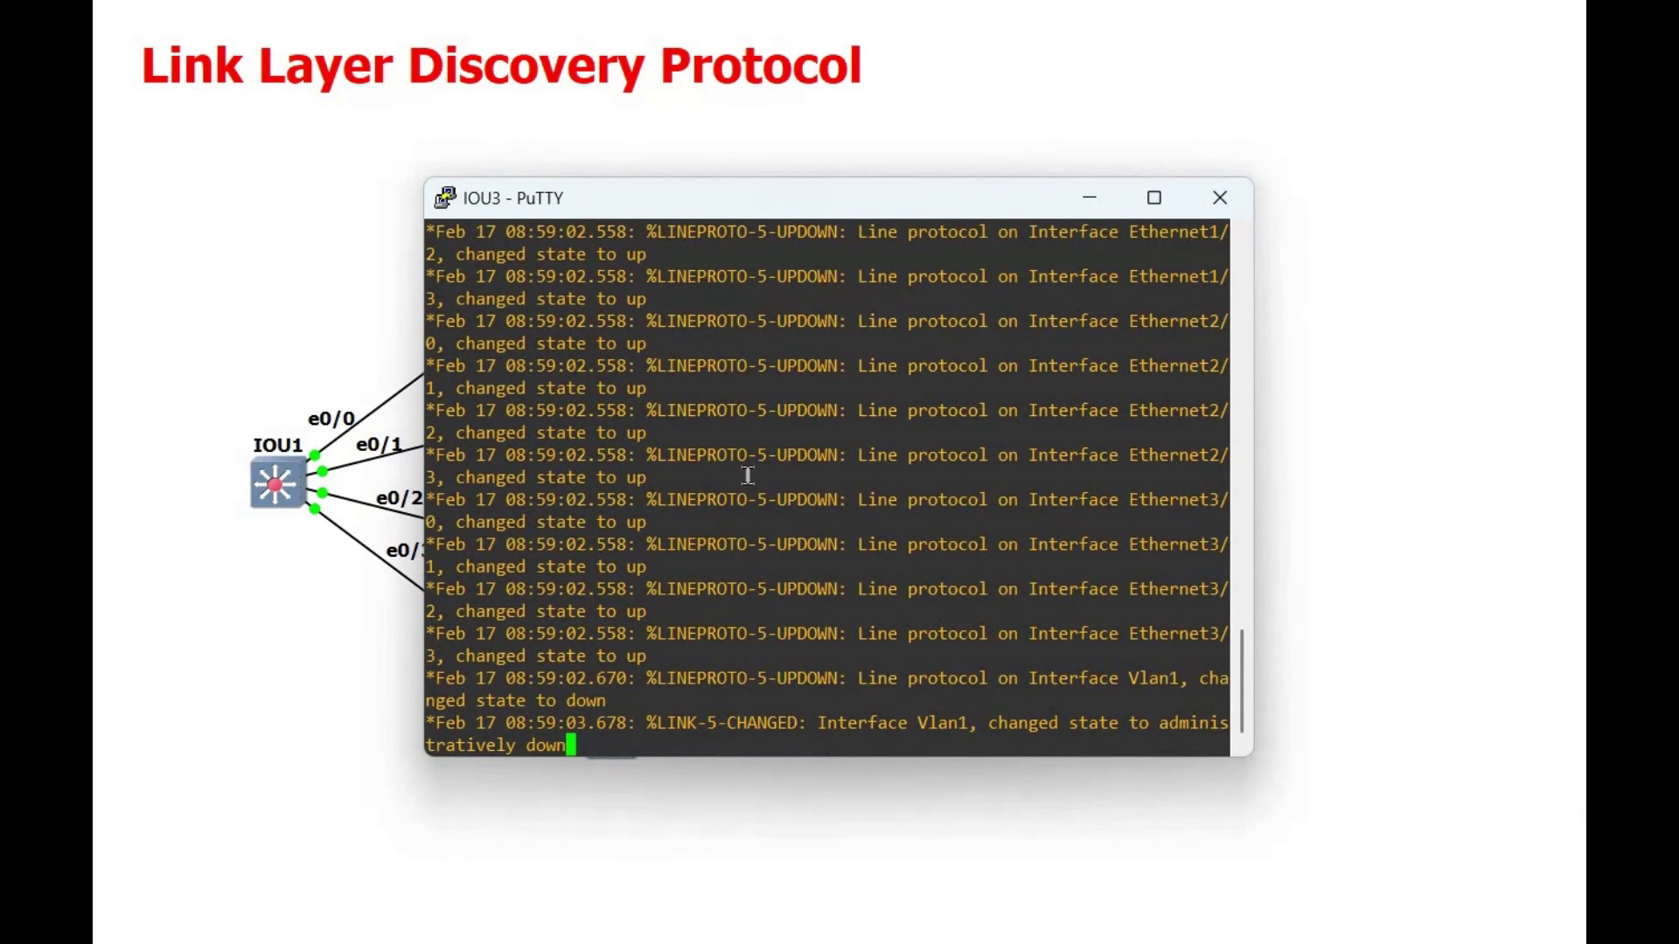
key("Return")
key("Return")
key("Return")
key("Return")
key("Return")
key("Return")
type("conf t")
key("Return")
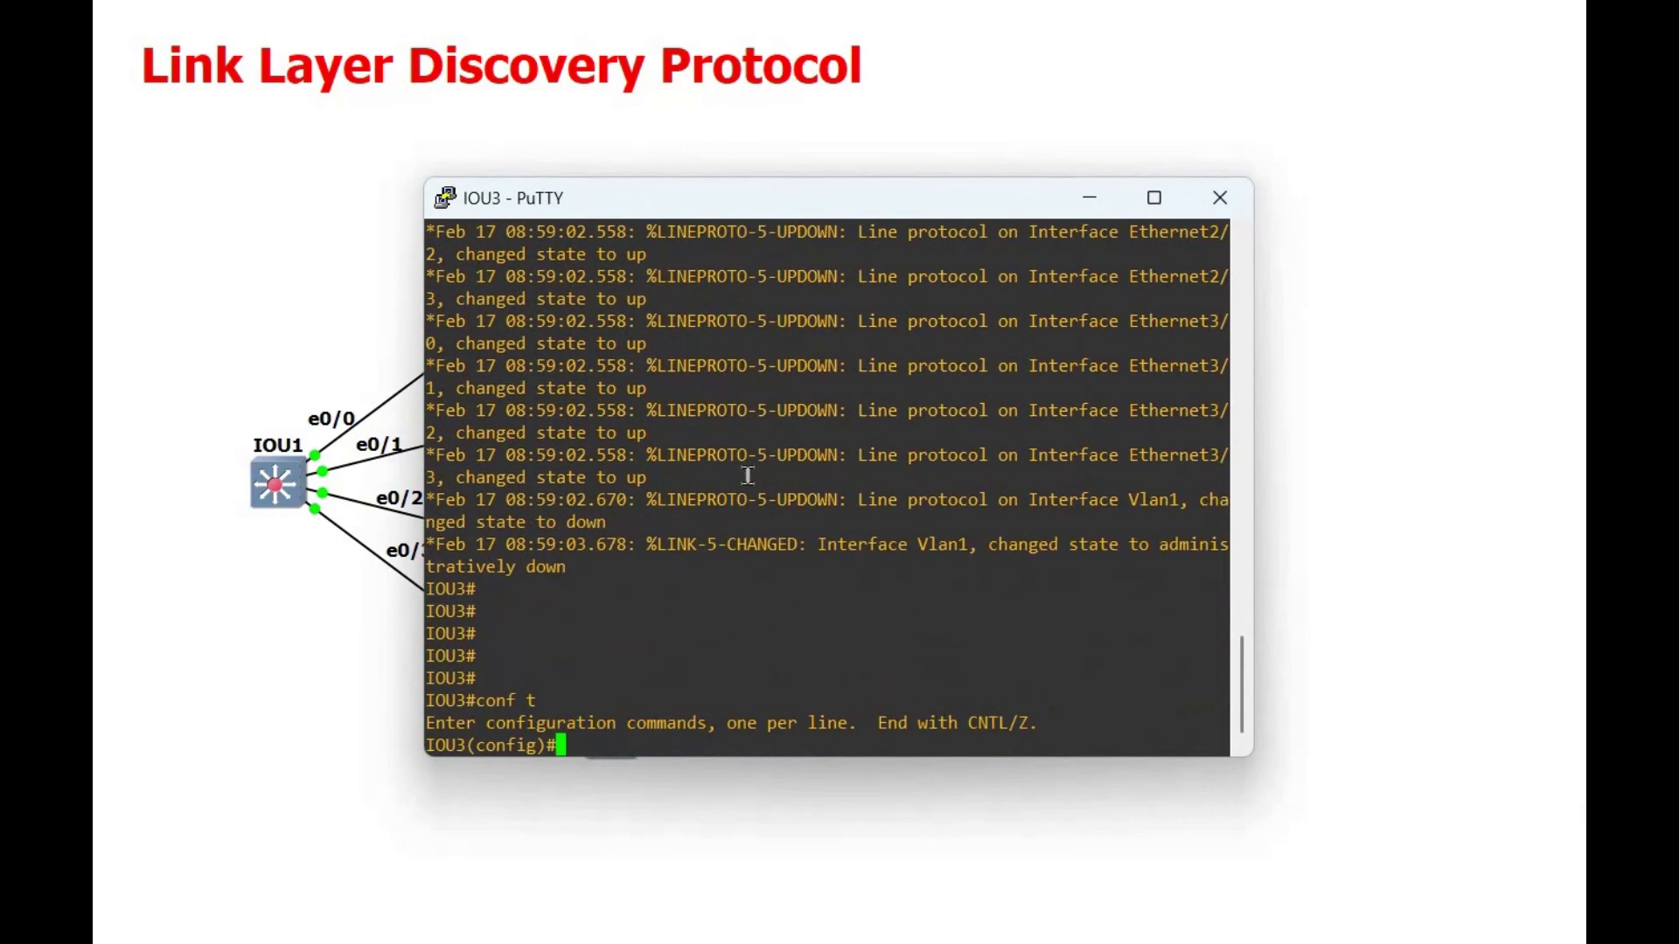
type("lldp run")
key("Return")
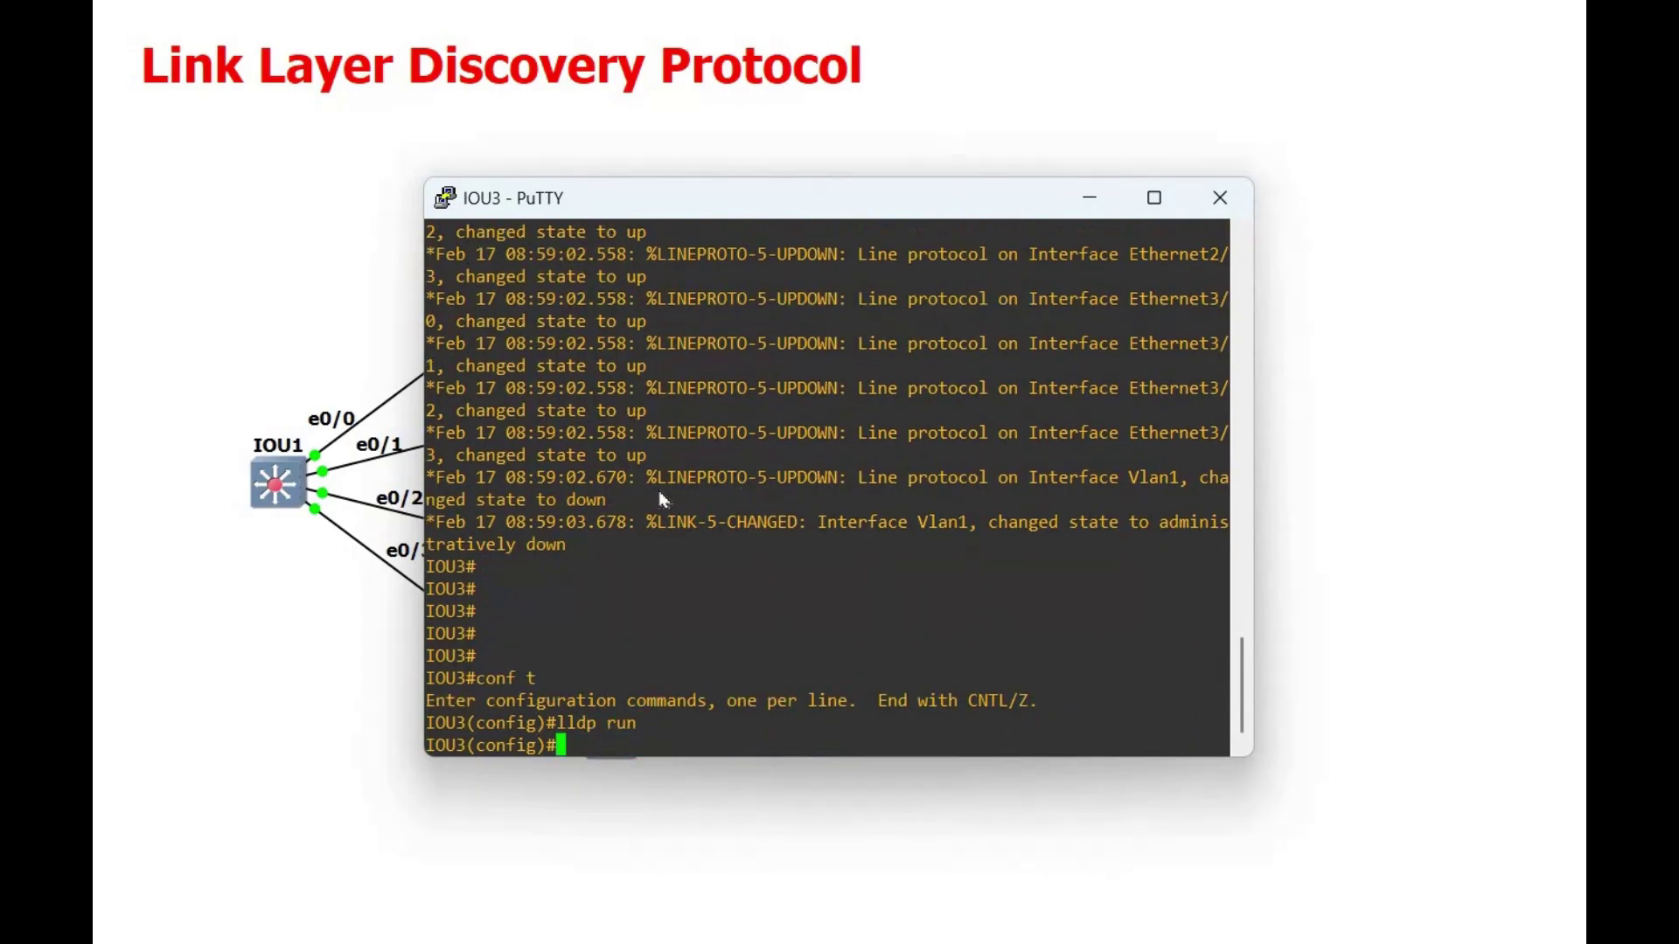
left_click(645, 570)
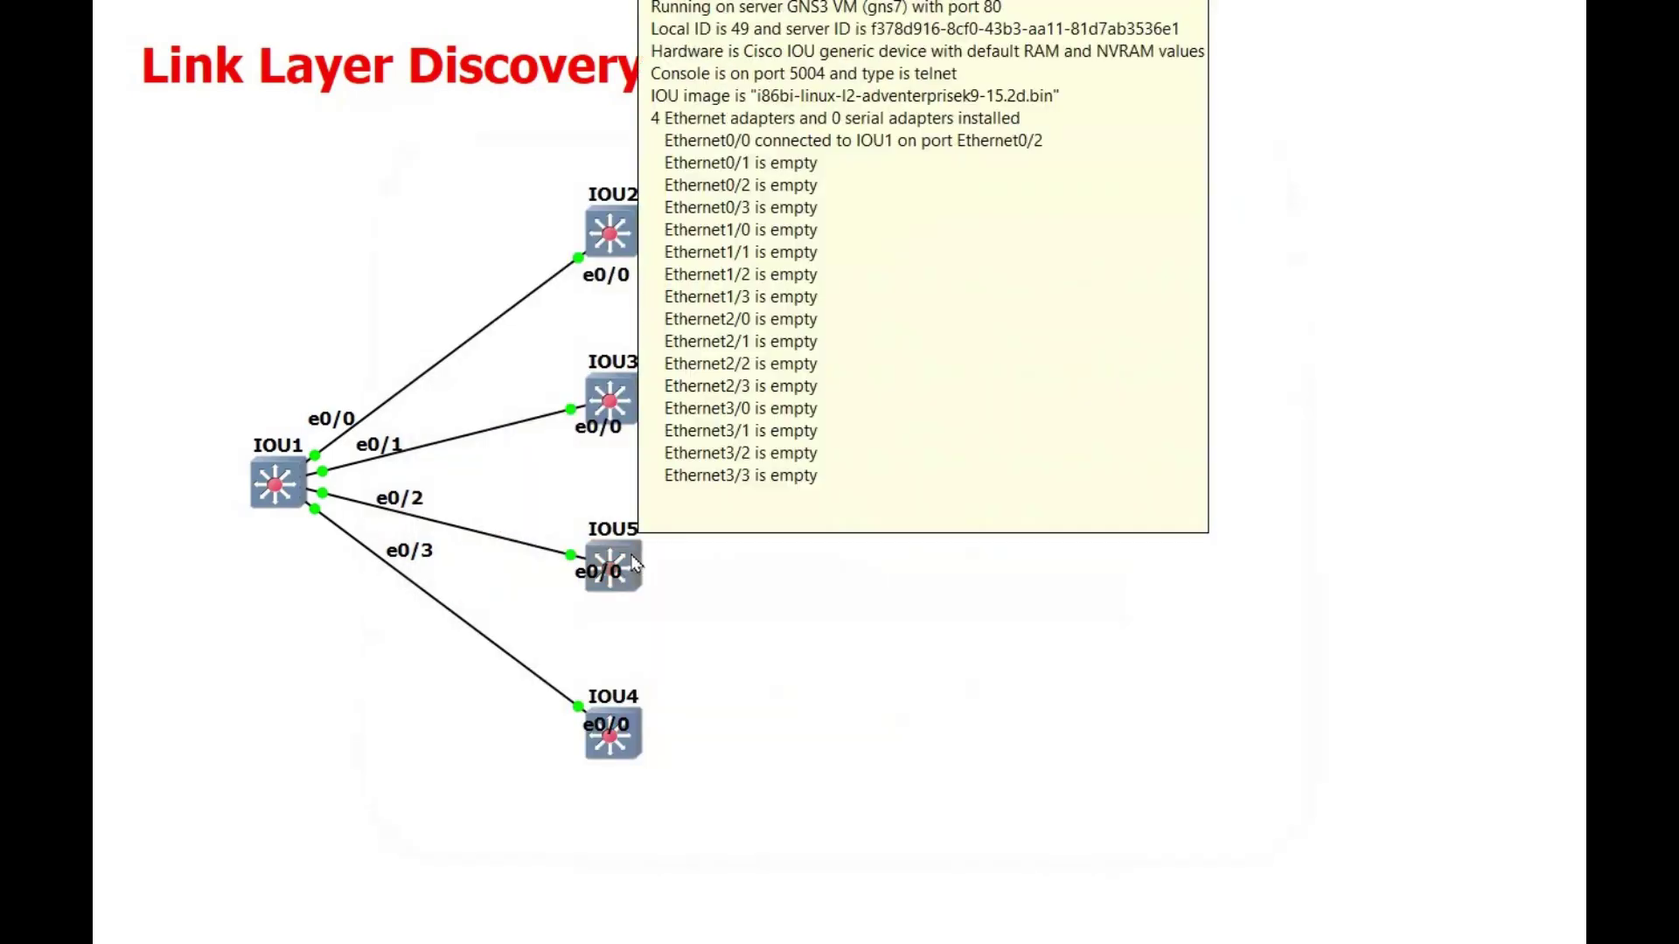
Enable LLDP on switch IOU5 with conf t and lldp run.
key("Return")
key("Return")
key("Return")
key("Return")
type("conf t")
key("Return")
type("lldp run")
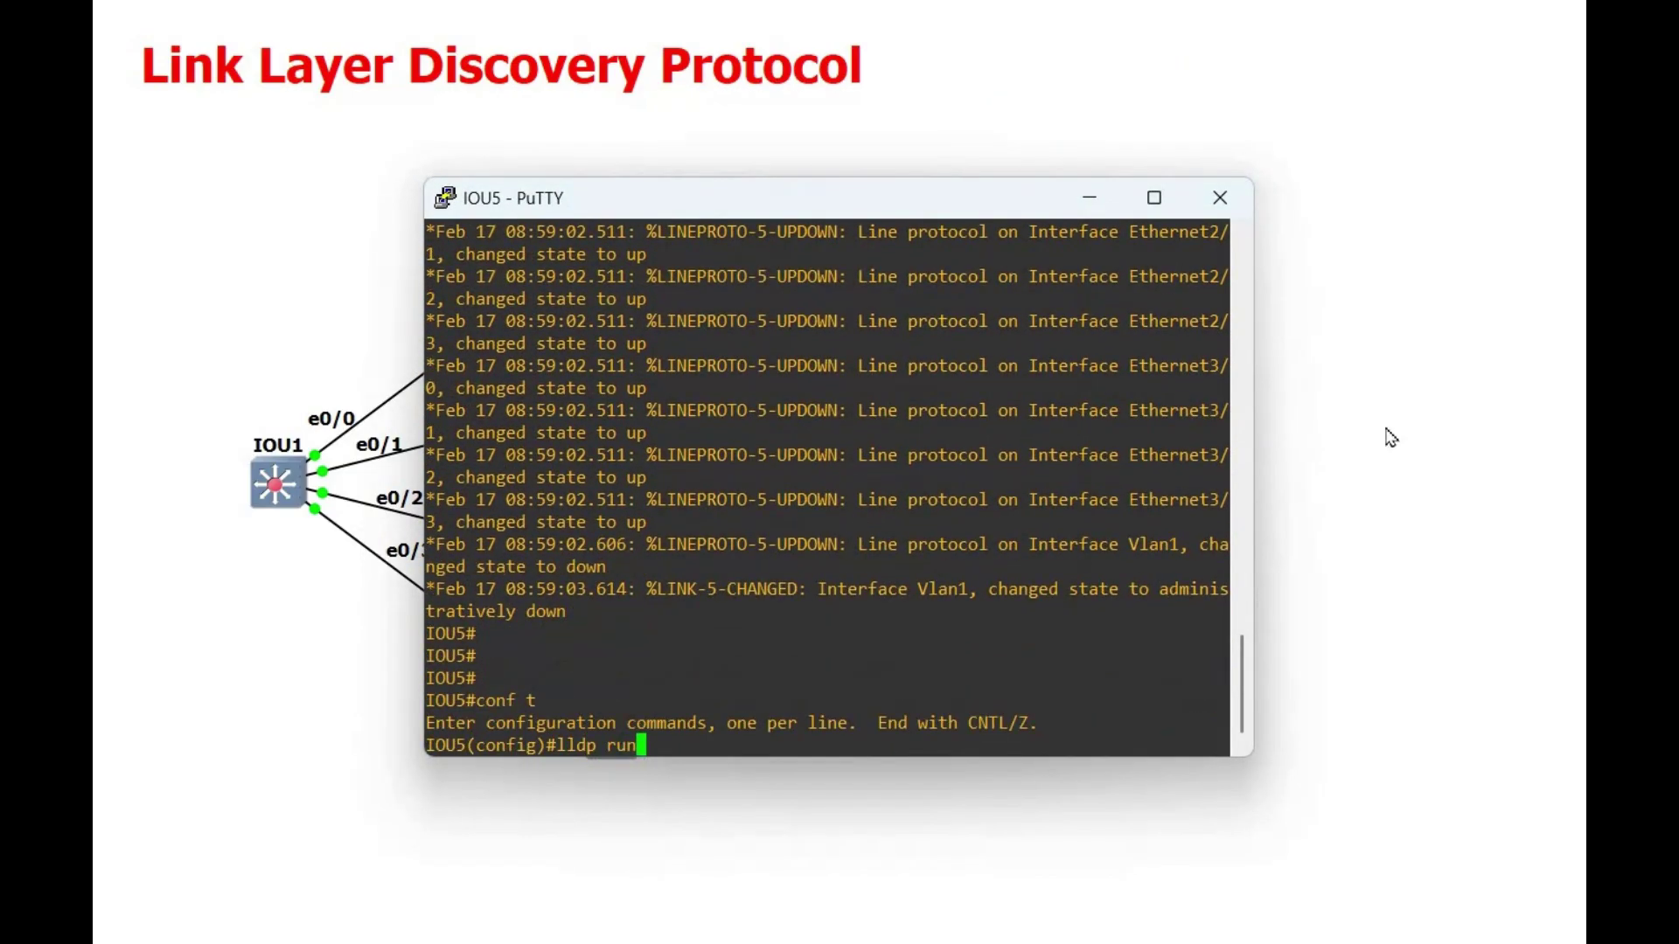
key("Return")
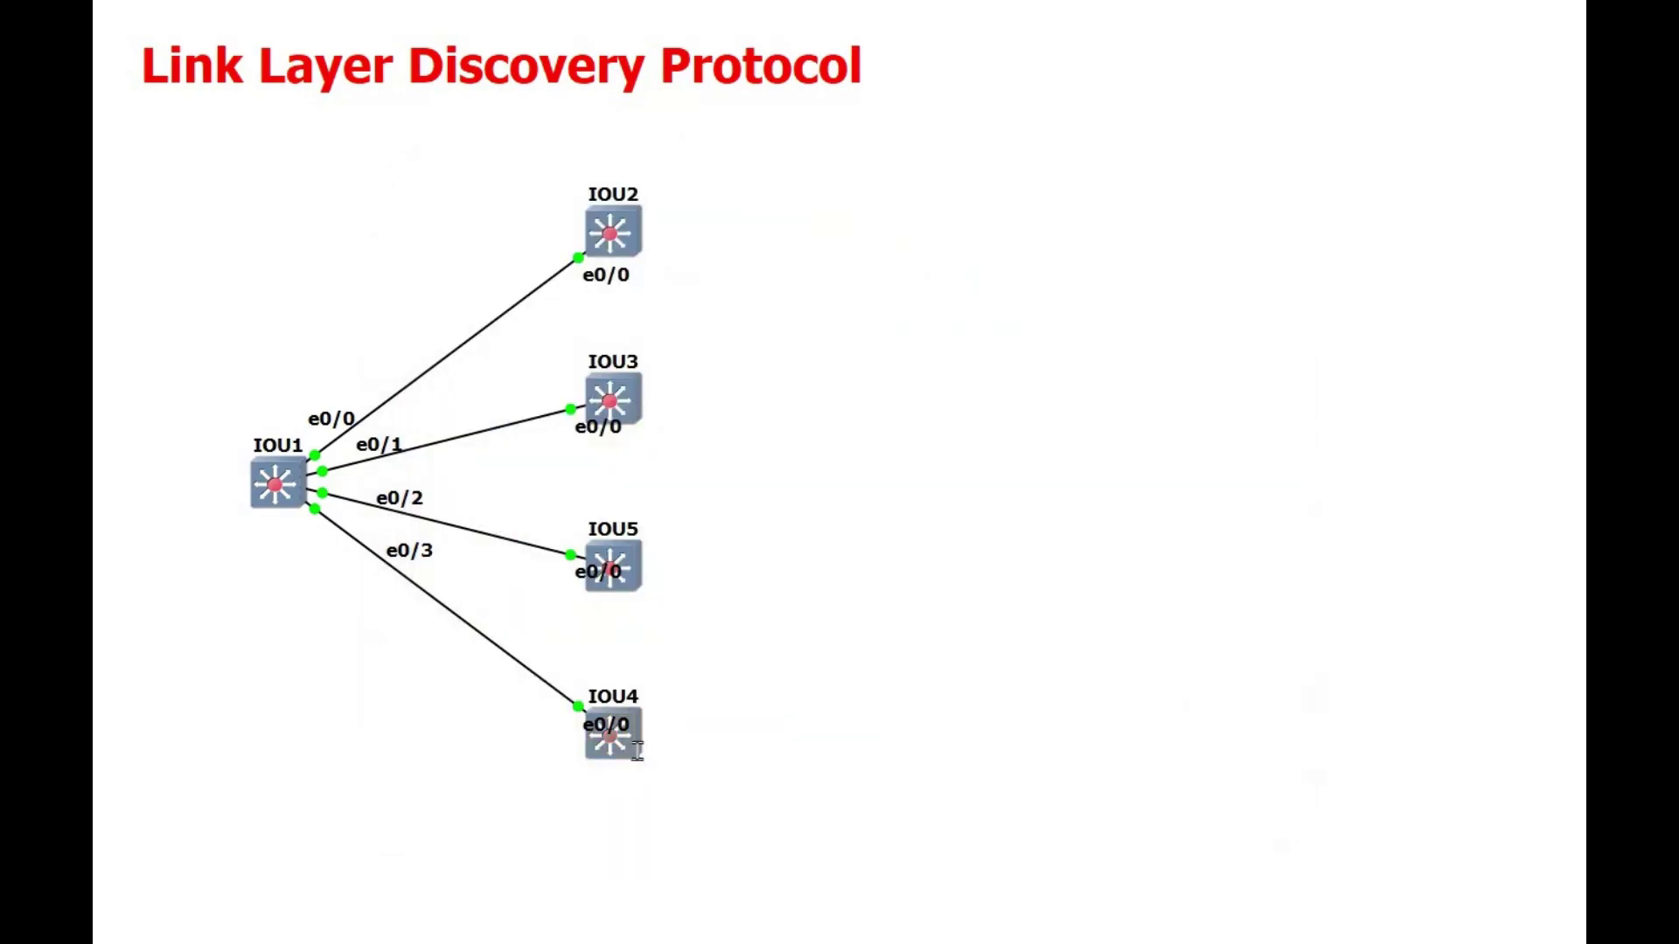
Enable LLDP on switch IOU4 with conf t and lldp run.
double_click(638, 751)
key("Return")
key("Return")
key("Return")
key("Return")
key("Return")
key("Return")
type("con t")
key("Return")
type("conf t")
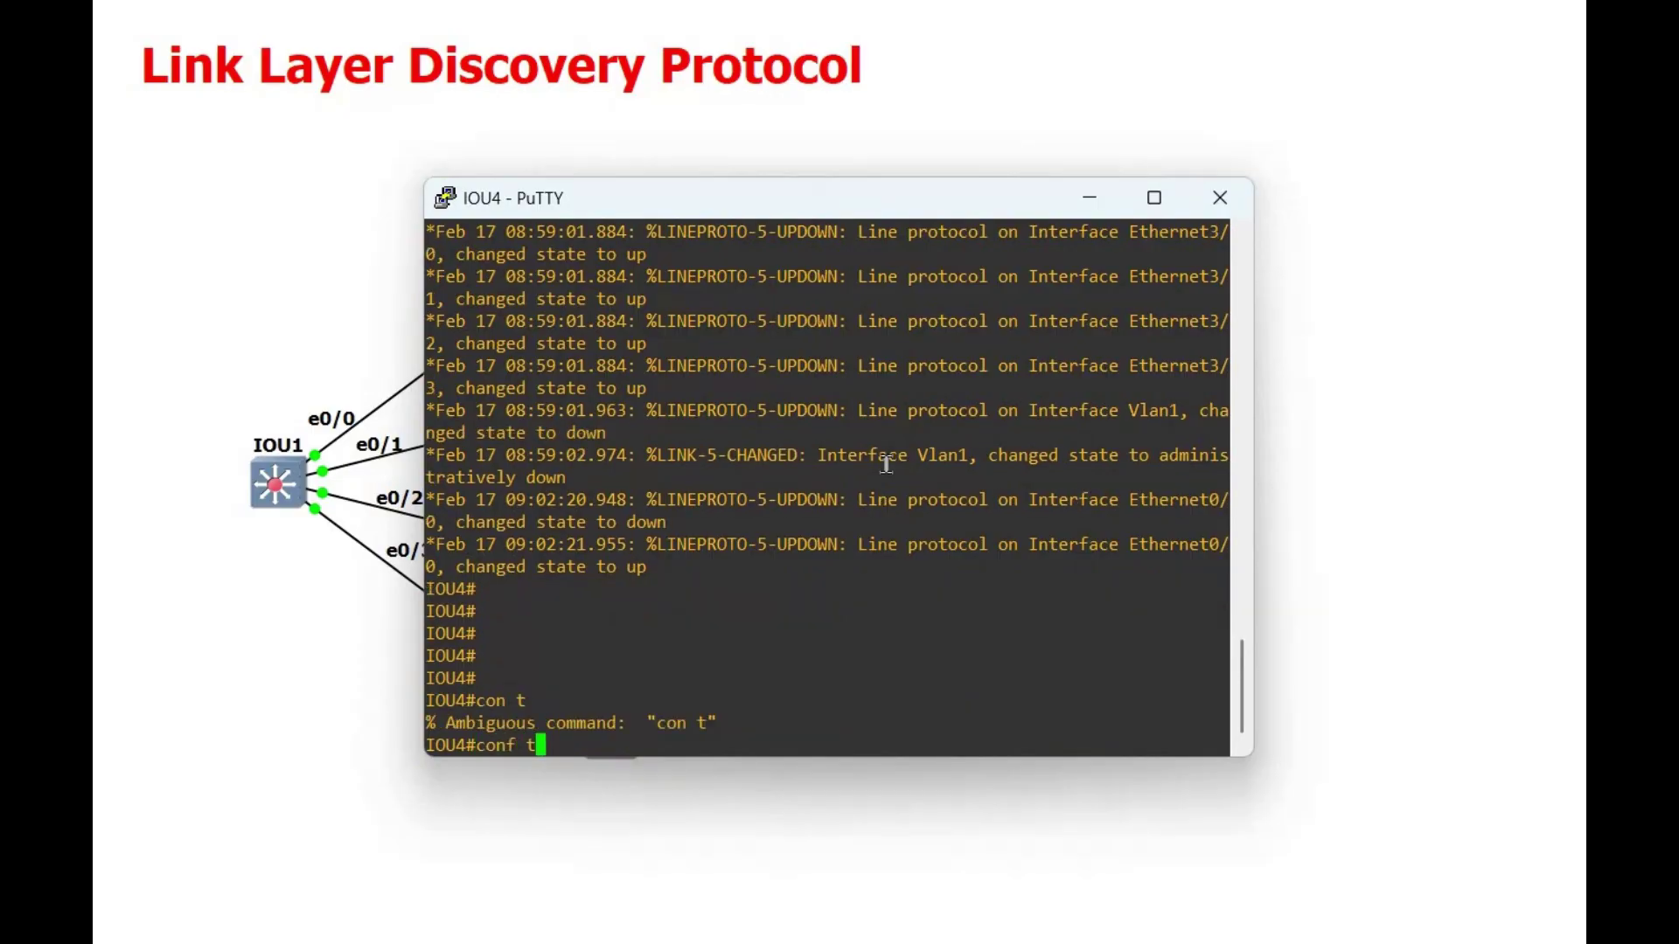
key("Return")
type("lldp")
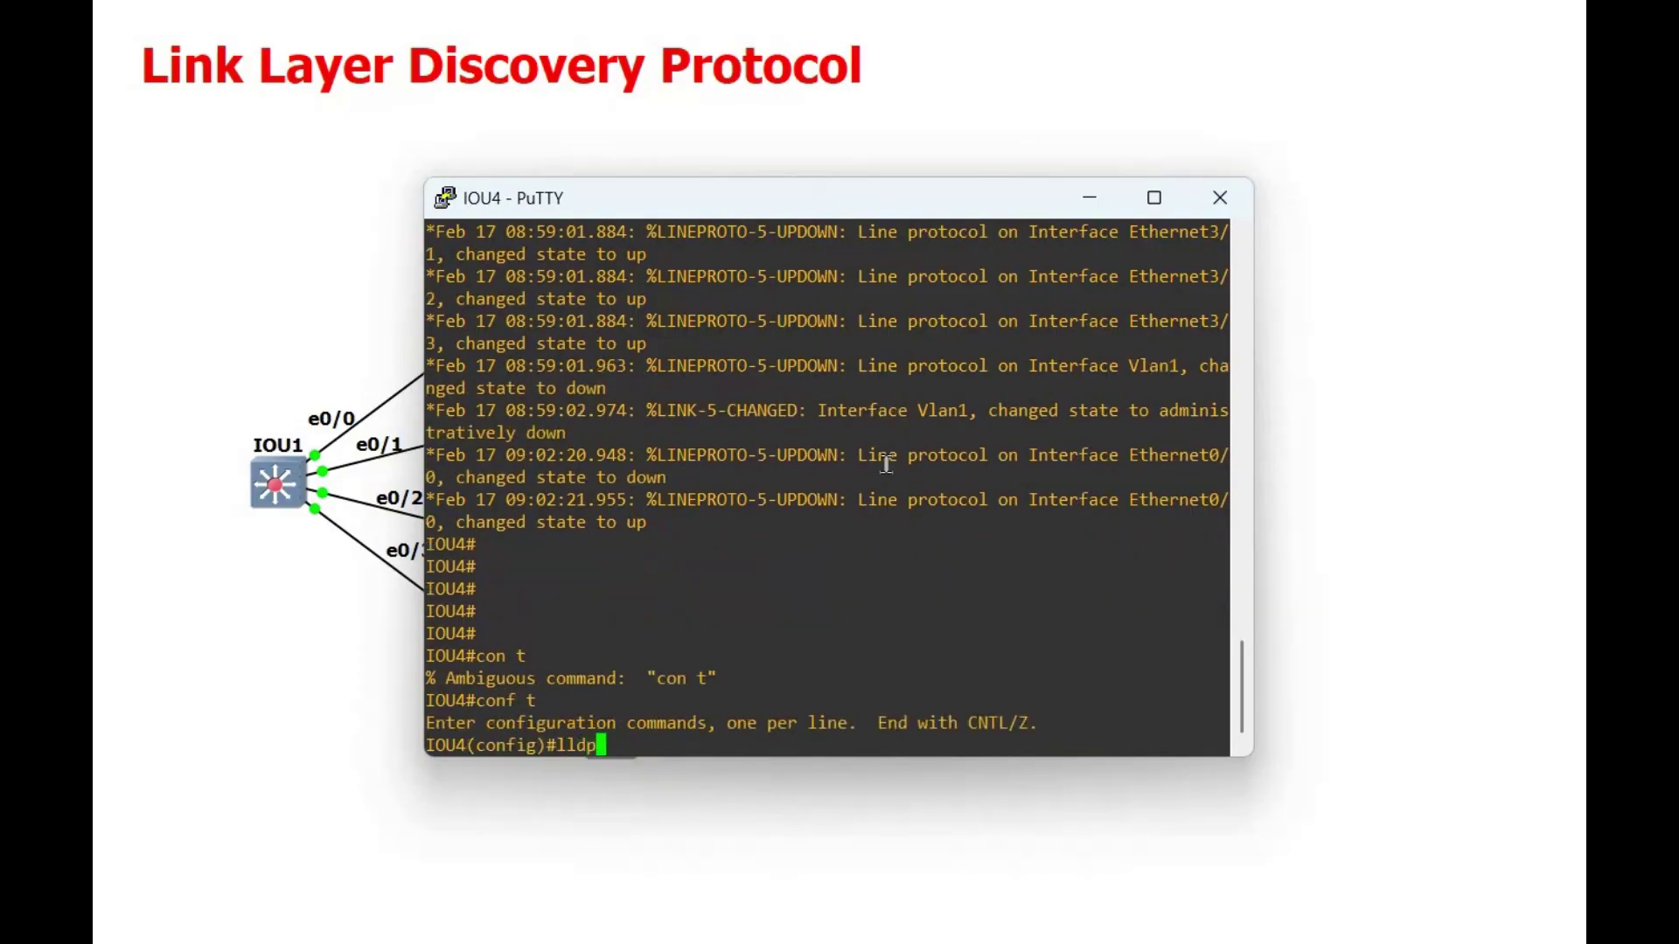
type(" run")
key("Return")
key("Return")
key("Return")
key("Return")
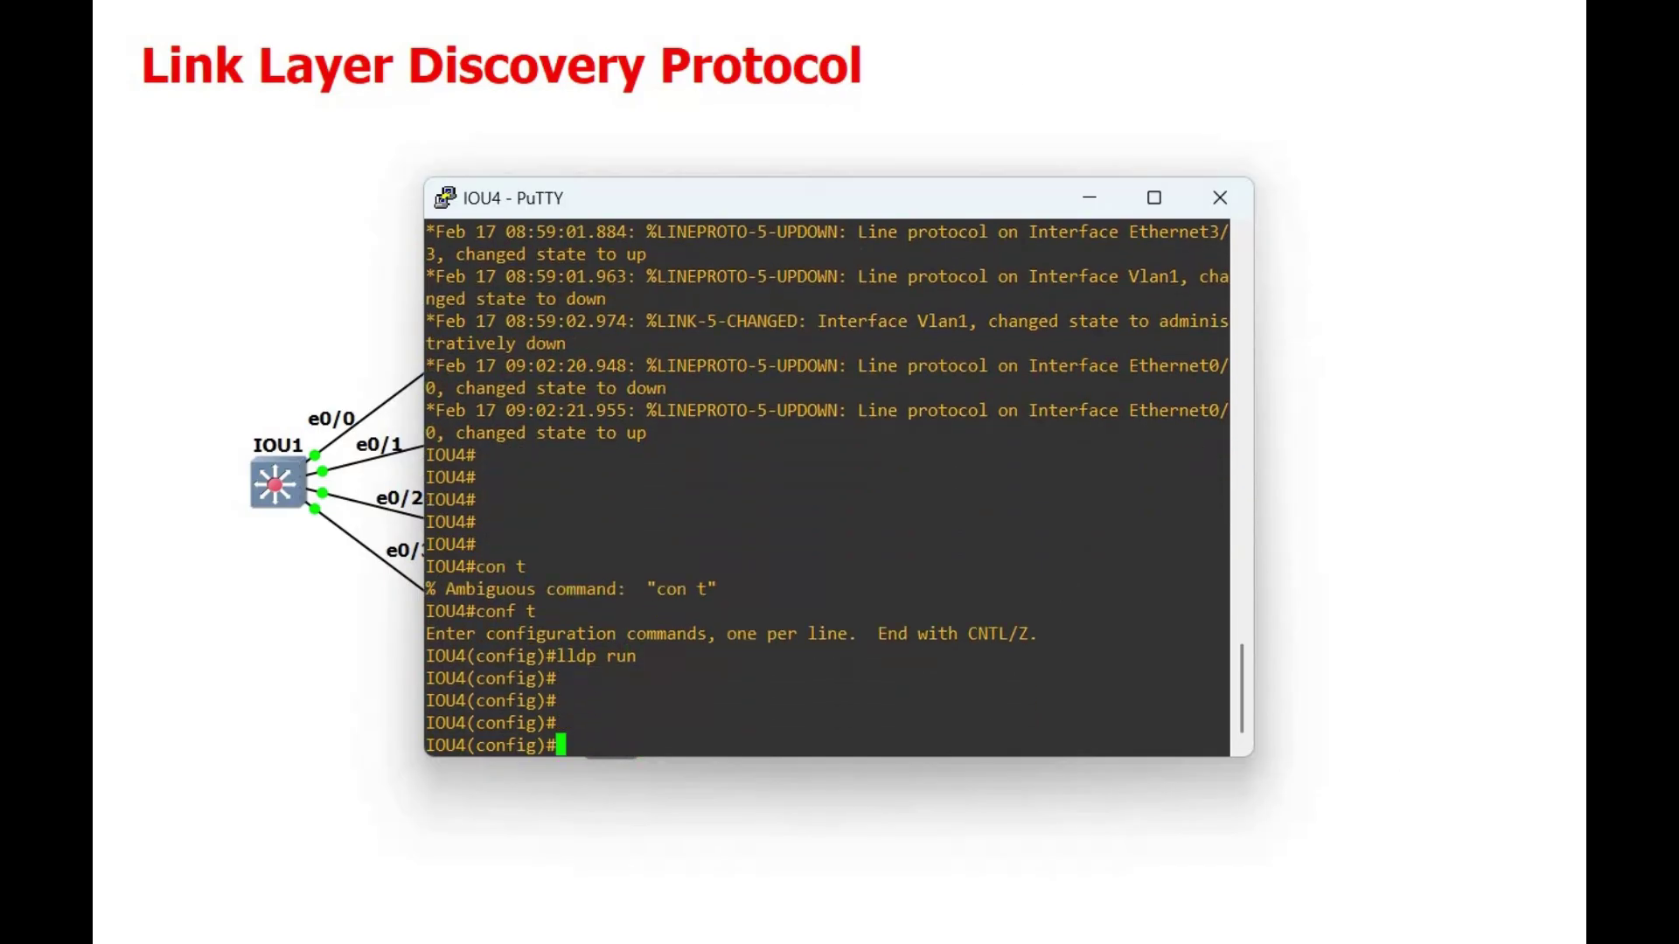
left_click(1089, 198)
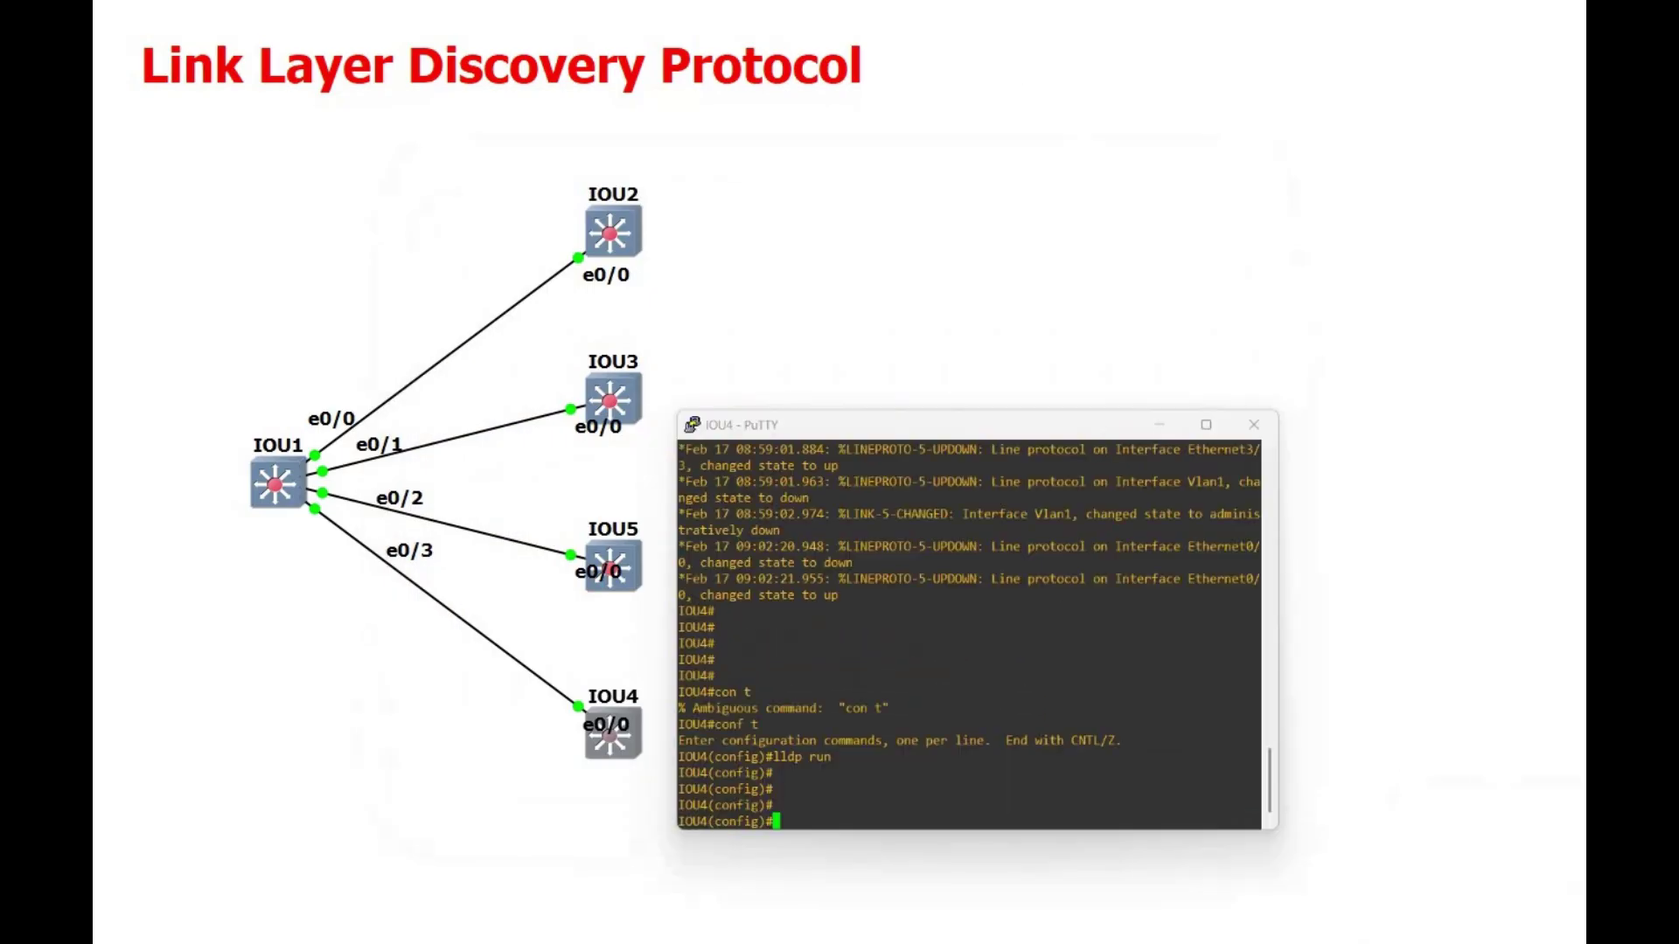
On IOU1, run show lldp interface and page through every port's transmit/receive status.
mouse_move(873, 901)
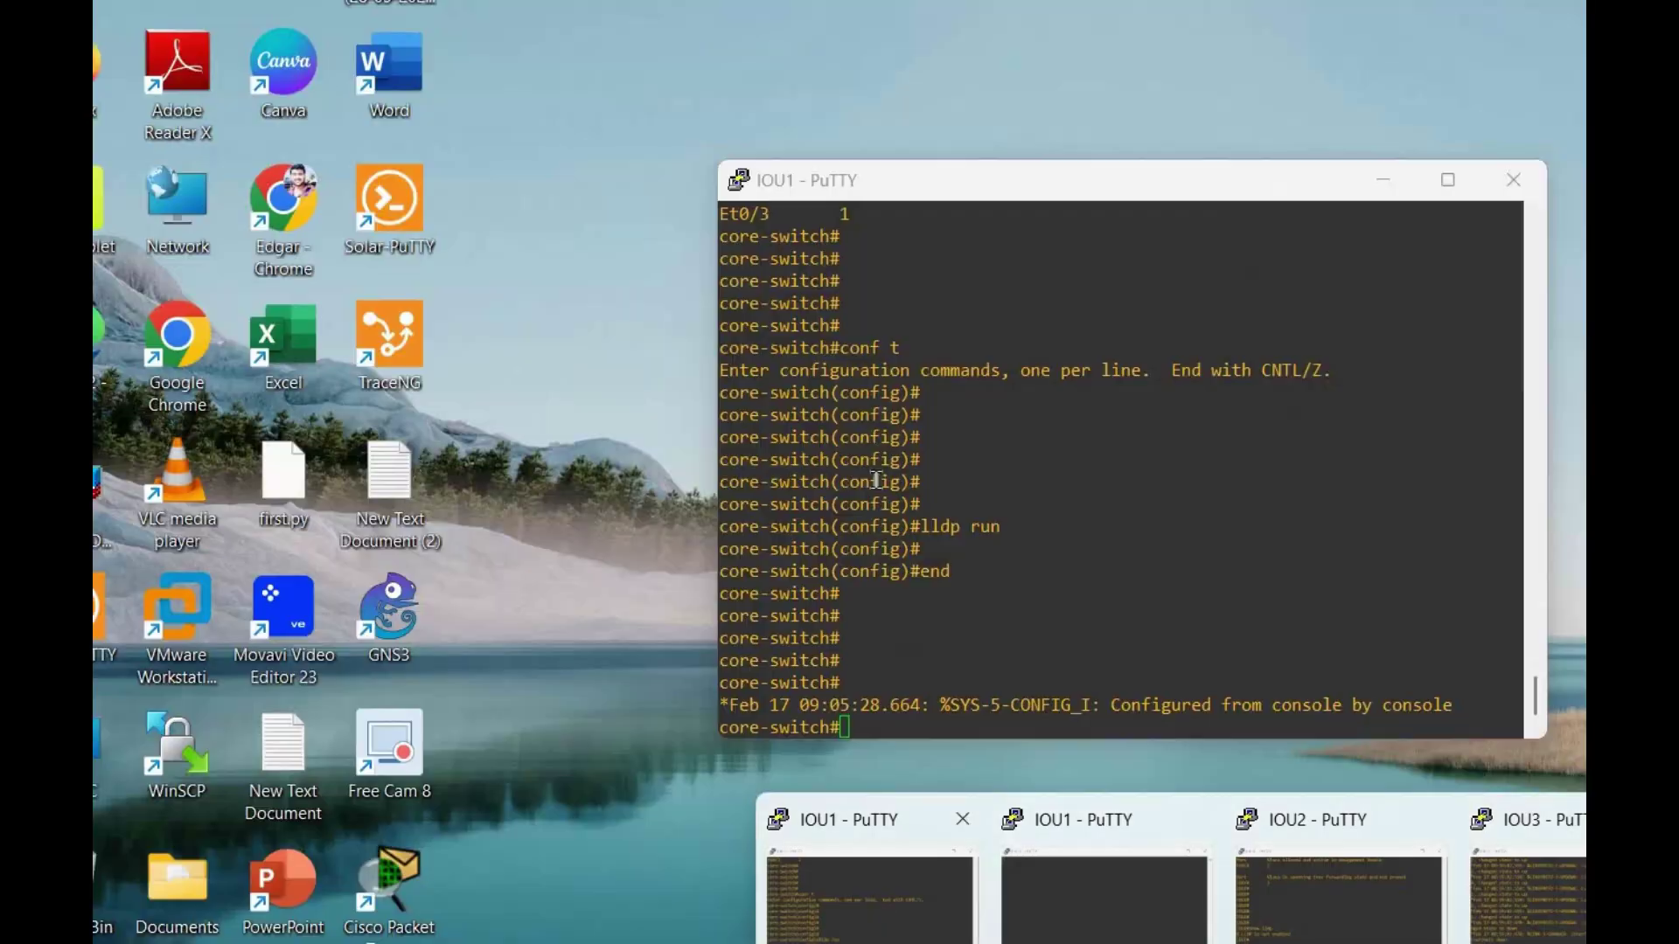
left_click(870, 892)
key("Return")
key("Return")
key("Return")
key("Return")
key("Return")
key("Return")
key("Return")
type("show lldp ?")
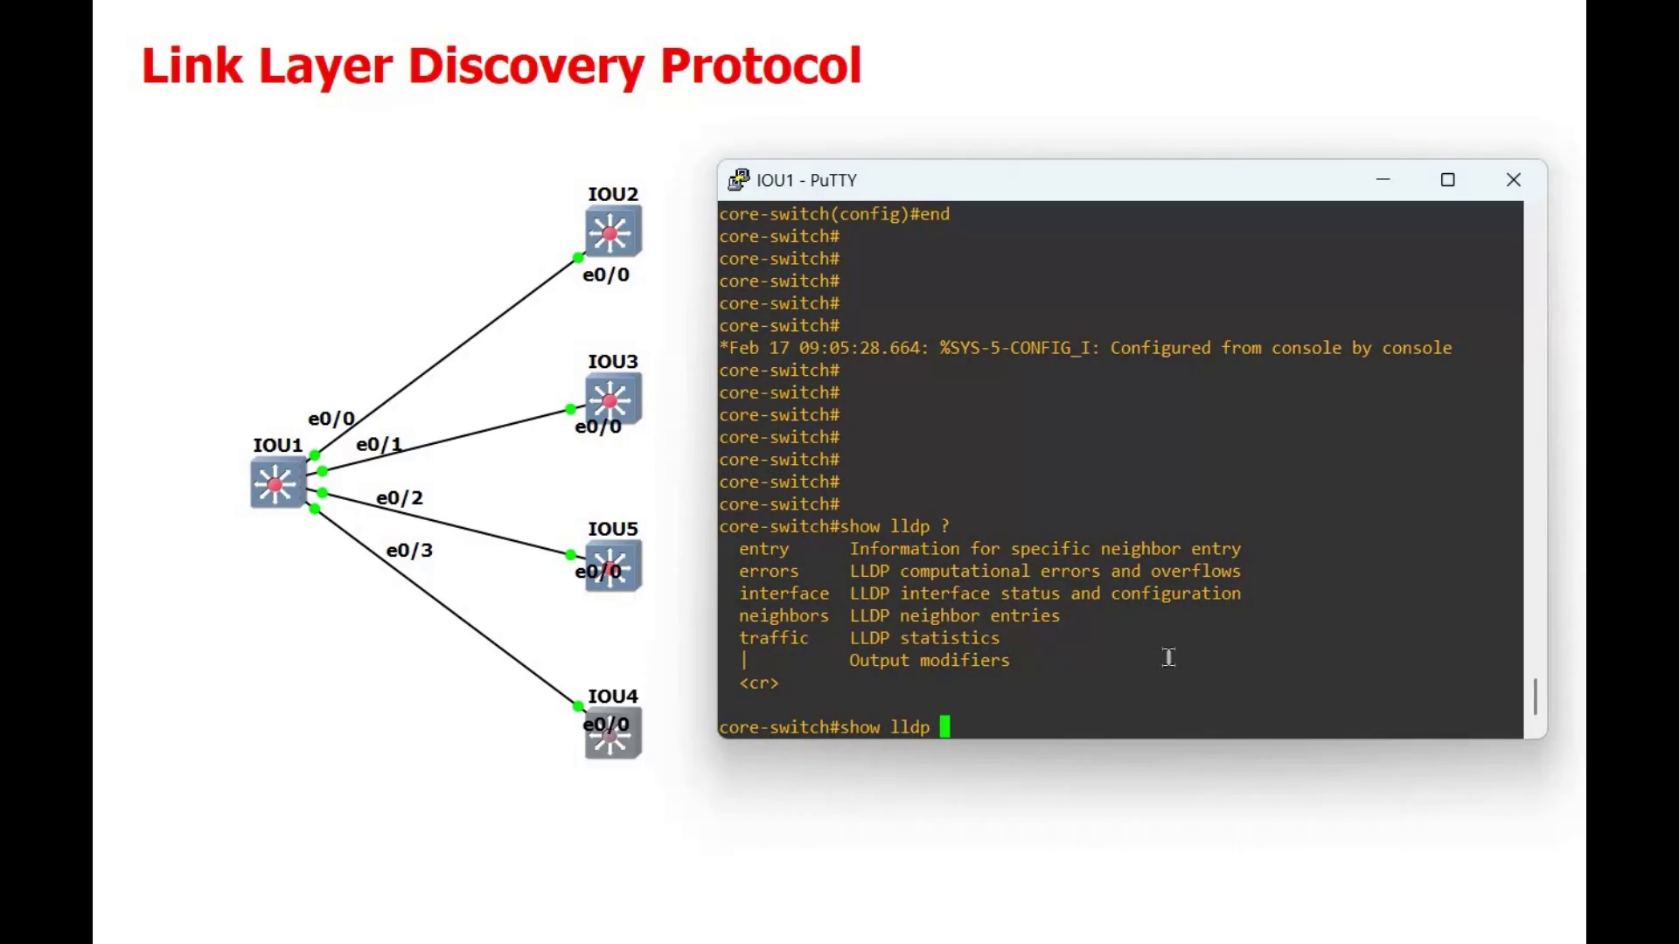
type("in")
key("Tab")
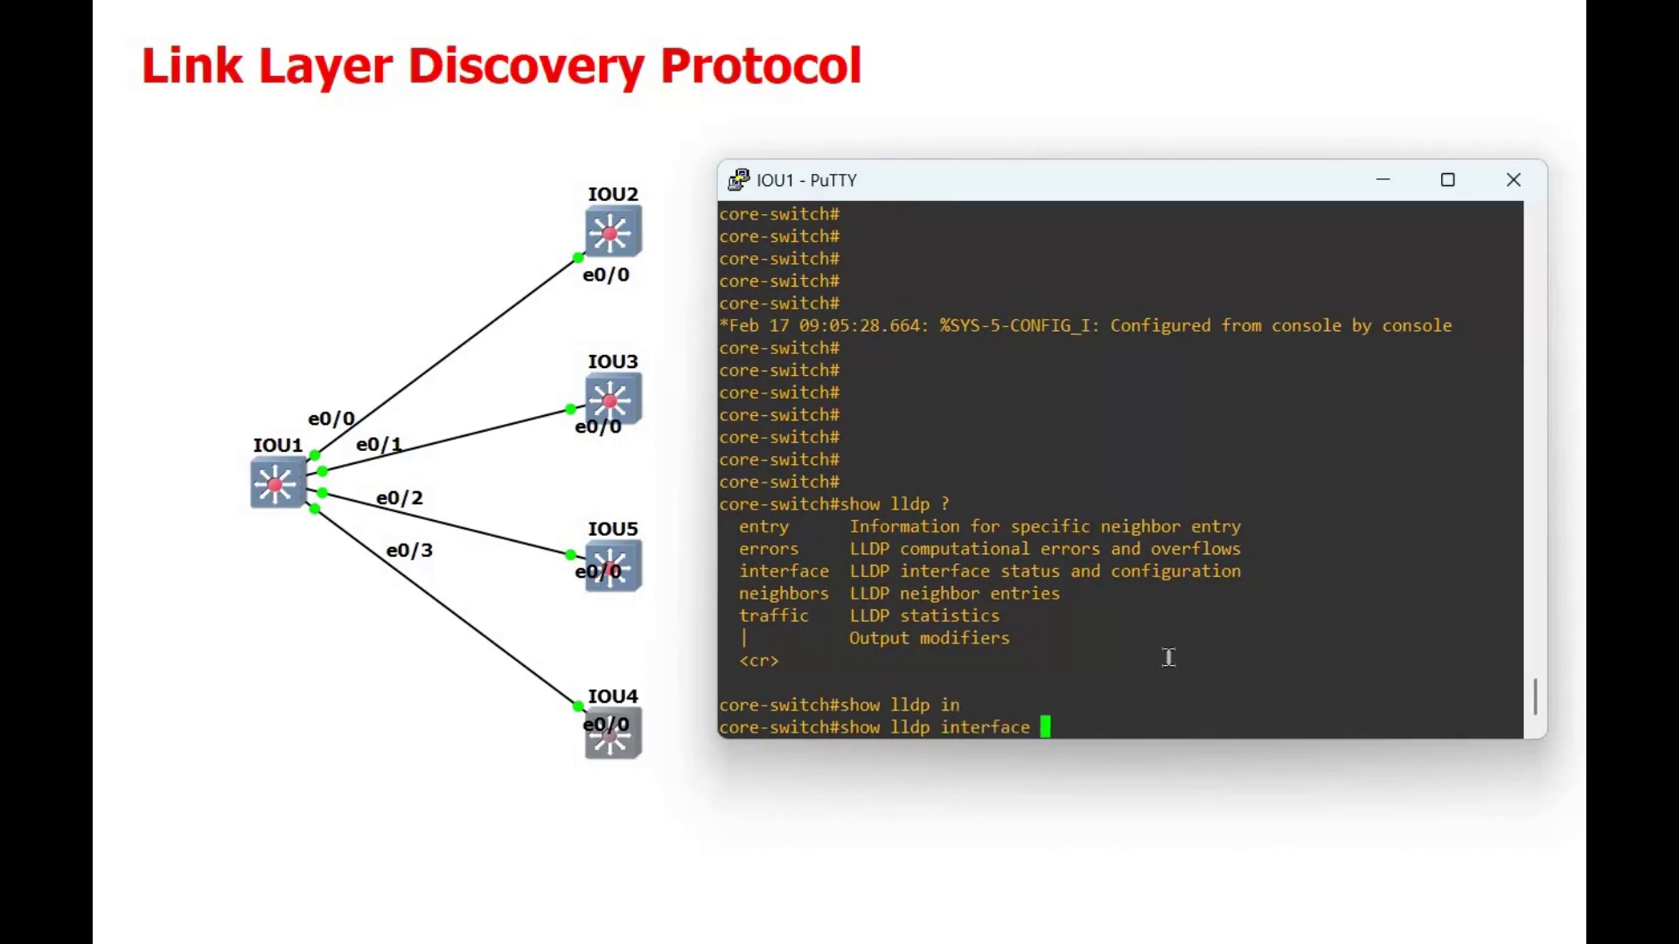
key("Return")
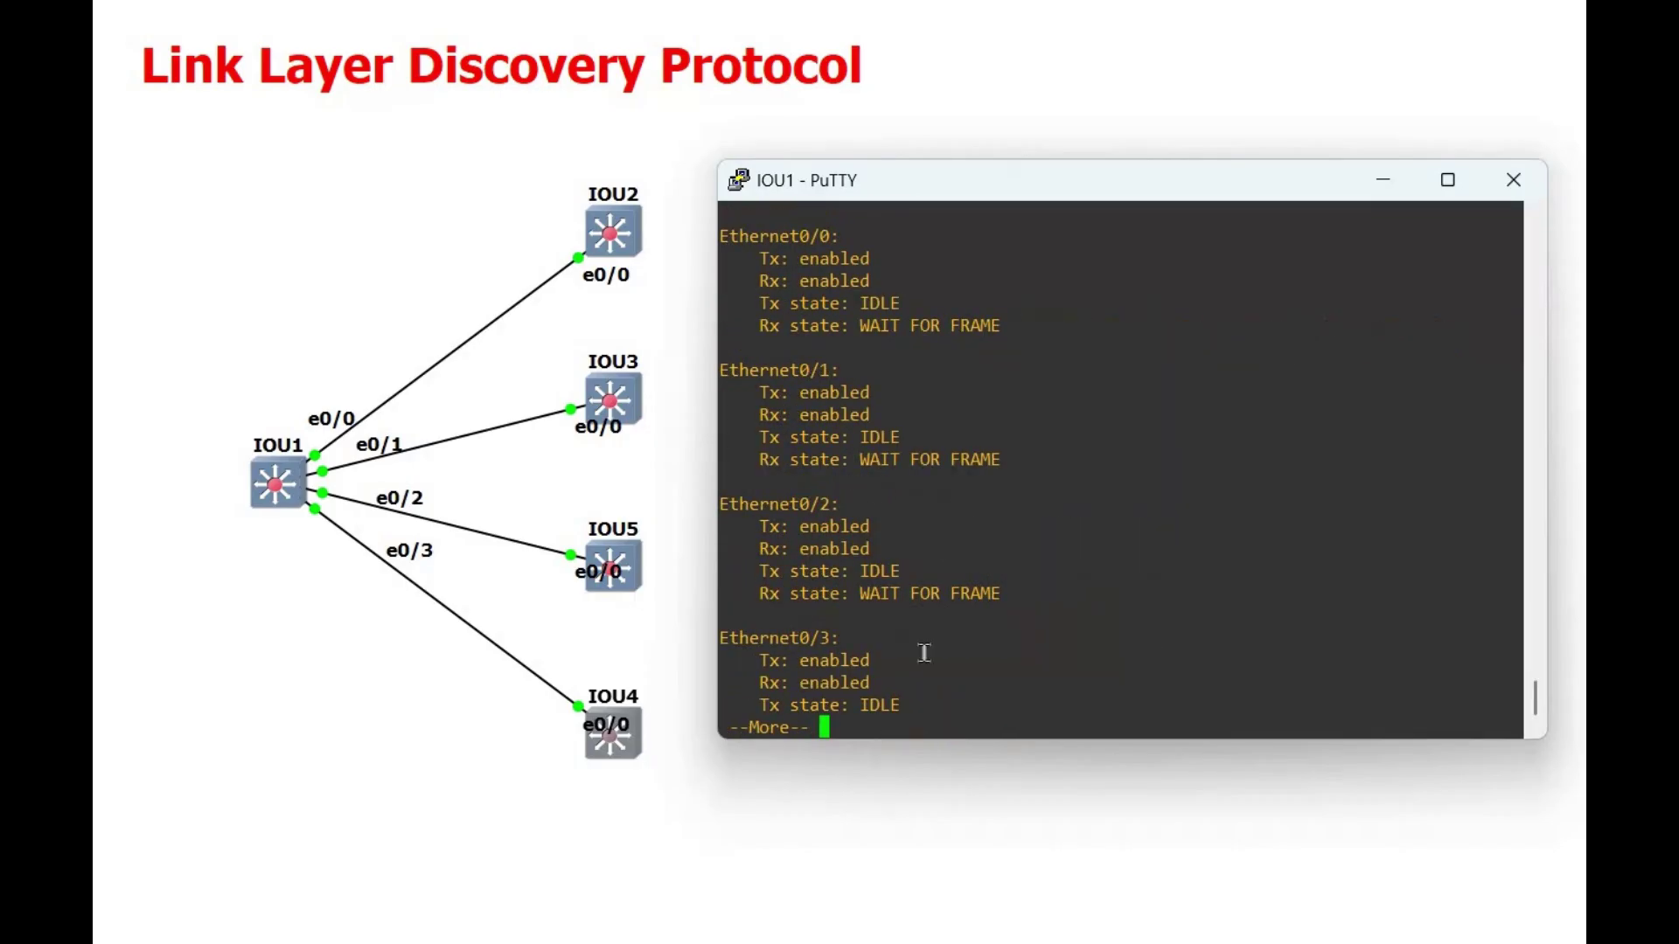
key("space")
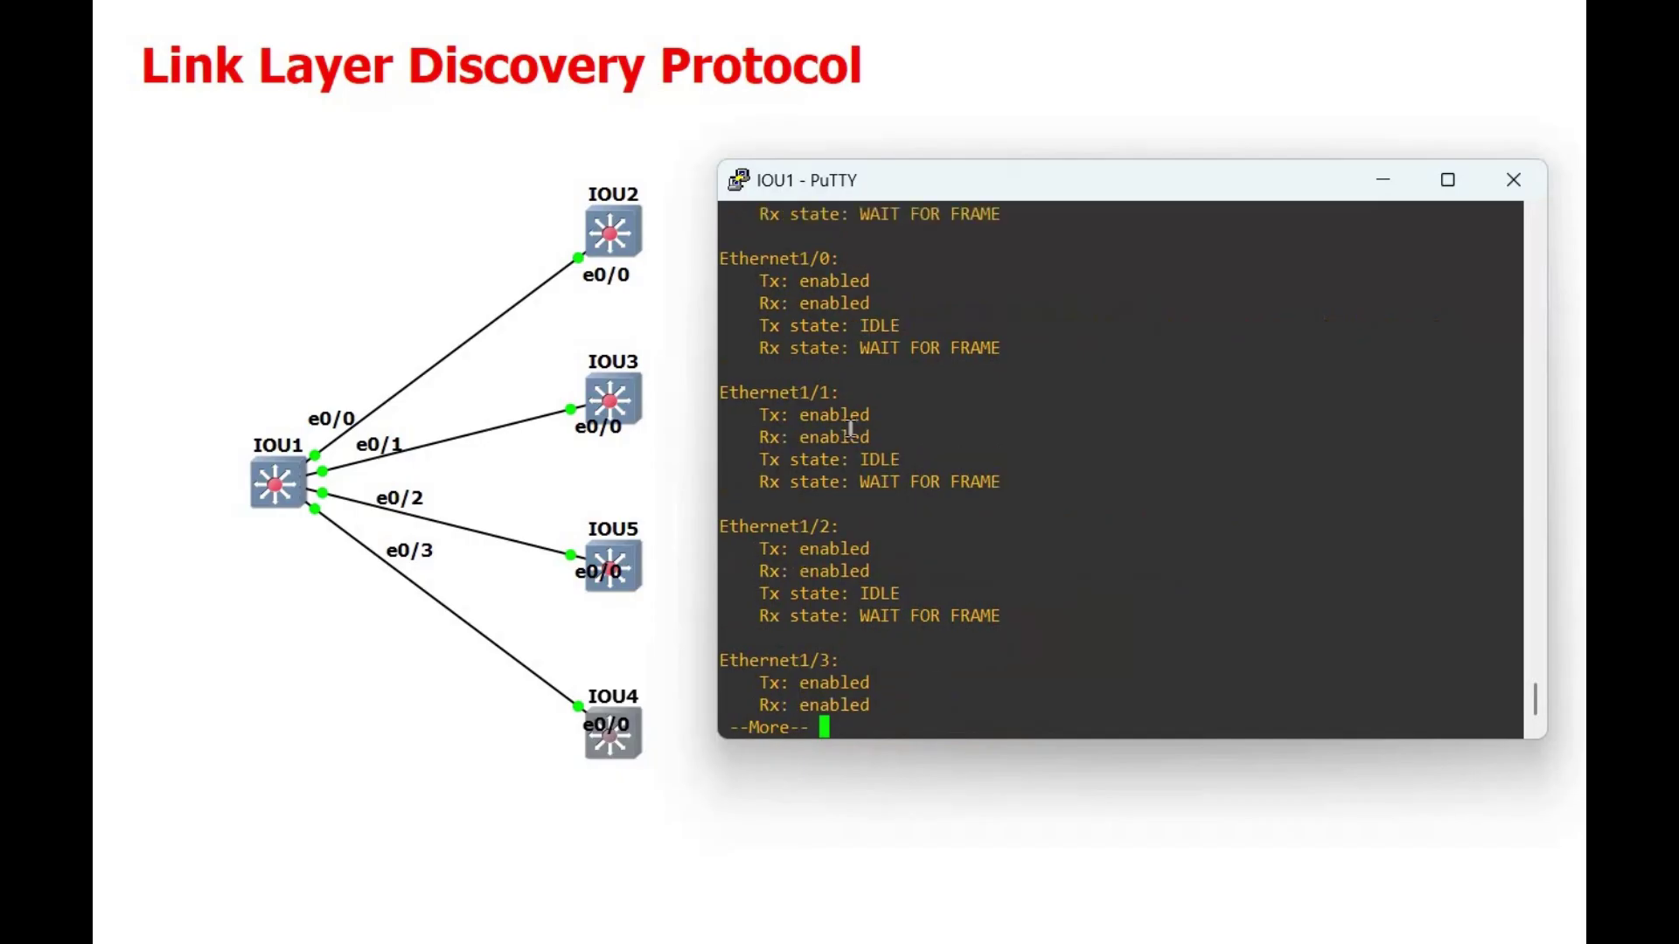
key("space")
key("space")
key("space")
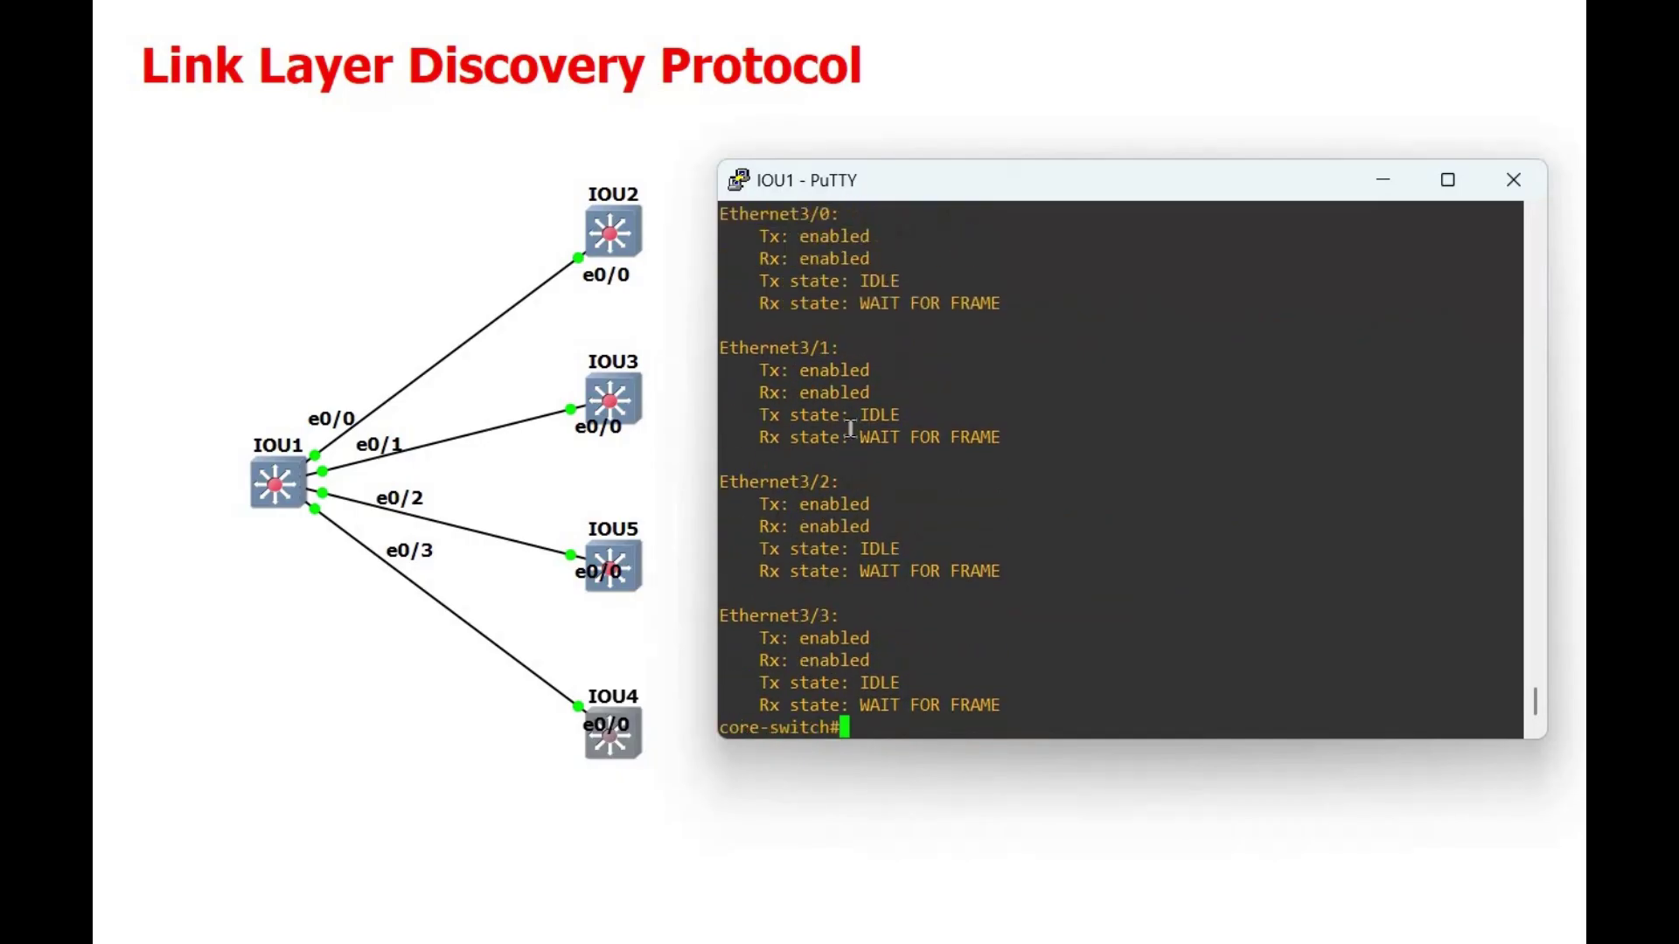
key("Return")
key("Return")
key("Return")
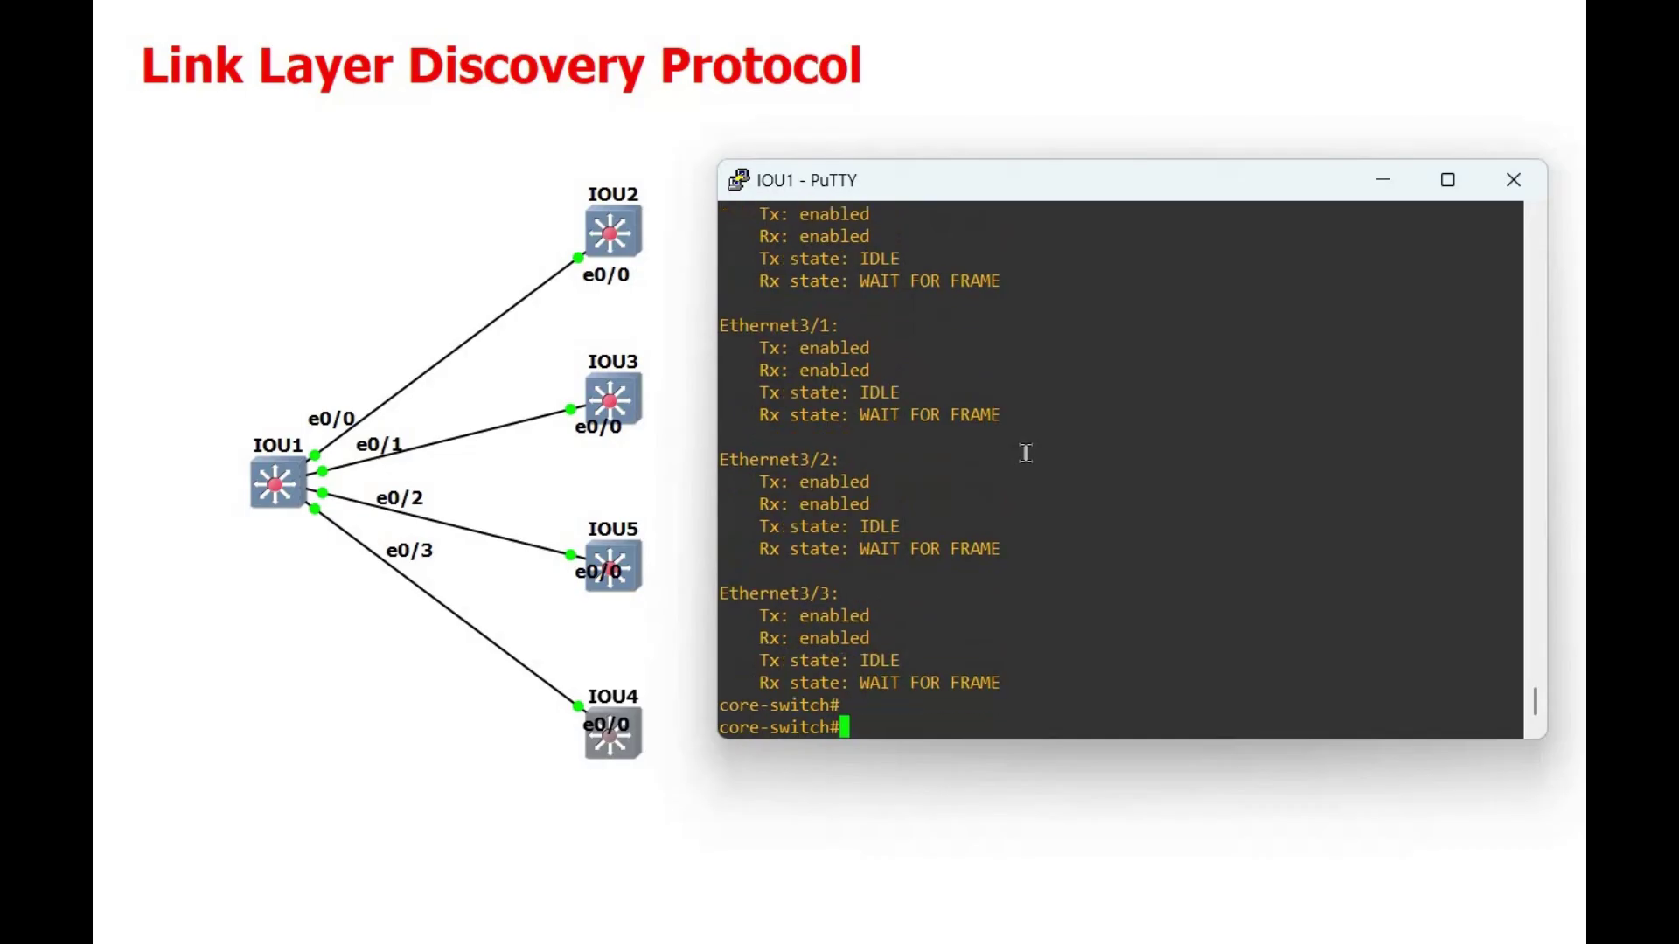
type("show lldp")
Show IOU1's global LLDP status (30-second timer, 120-second hold), then enter conf t.
key("Return")
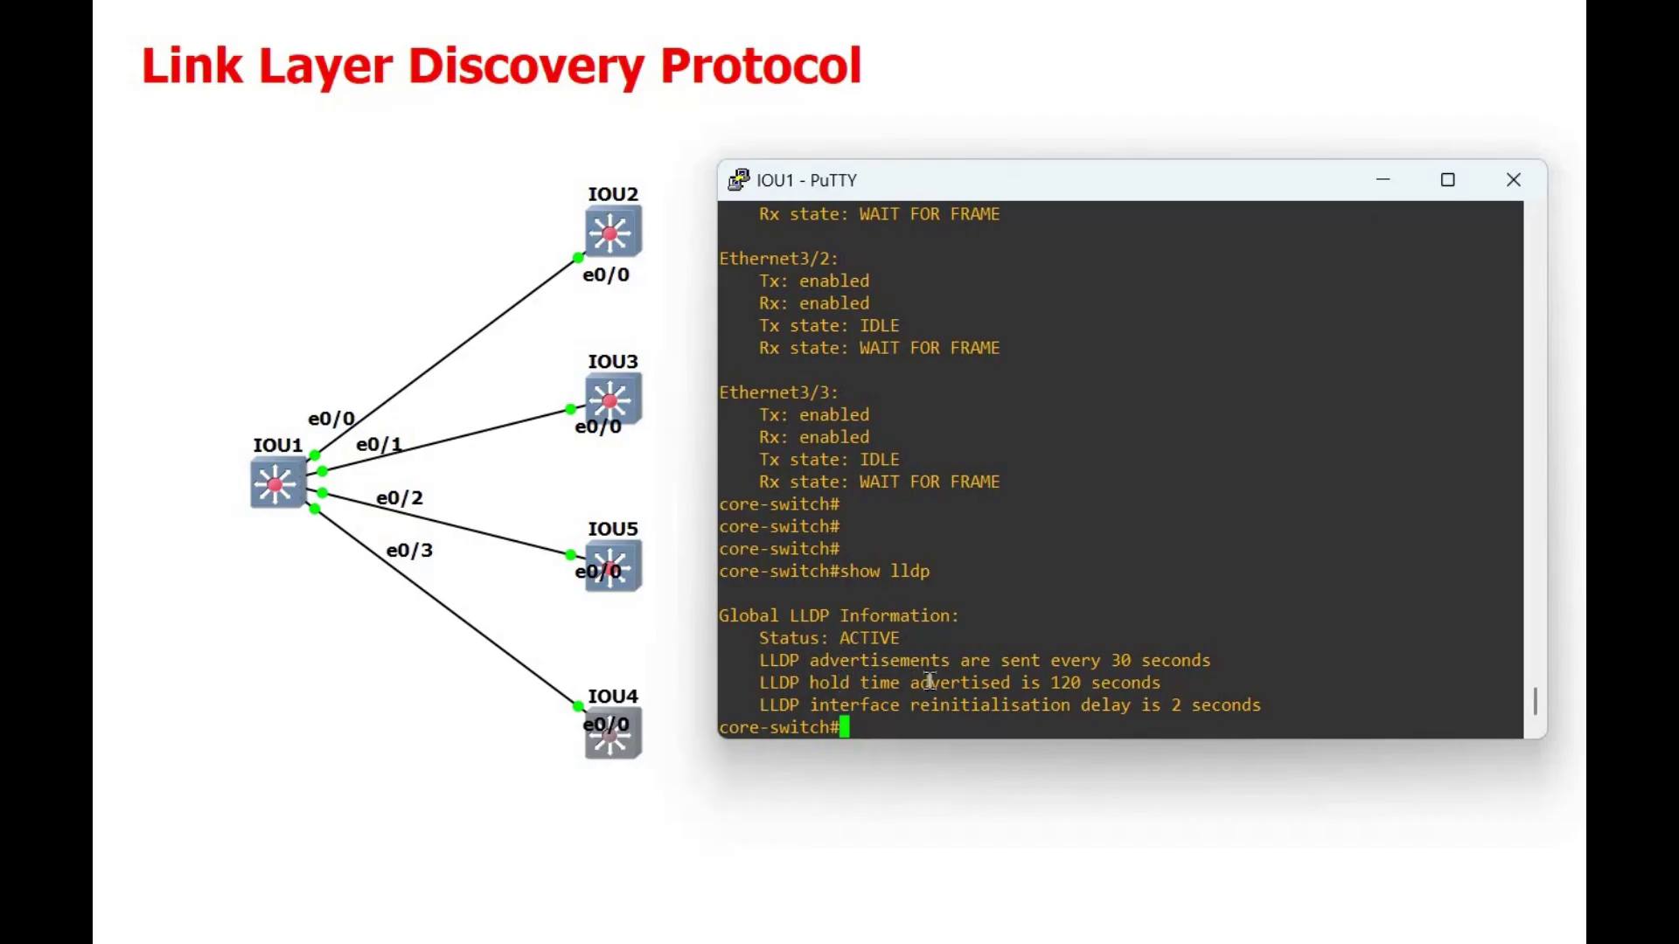
key("Return")
key("Return")
key("Return")
key("Return")
key("Return")
key("Return")
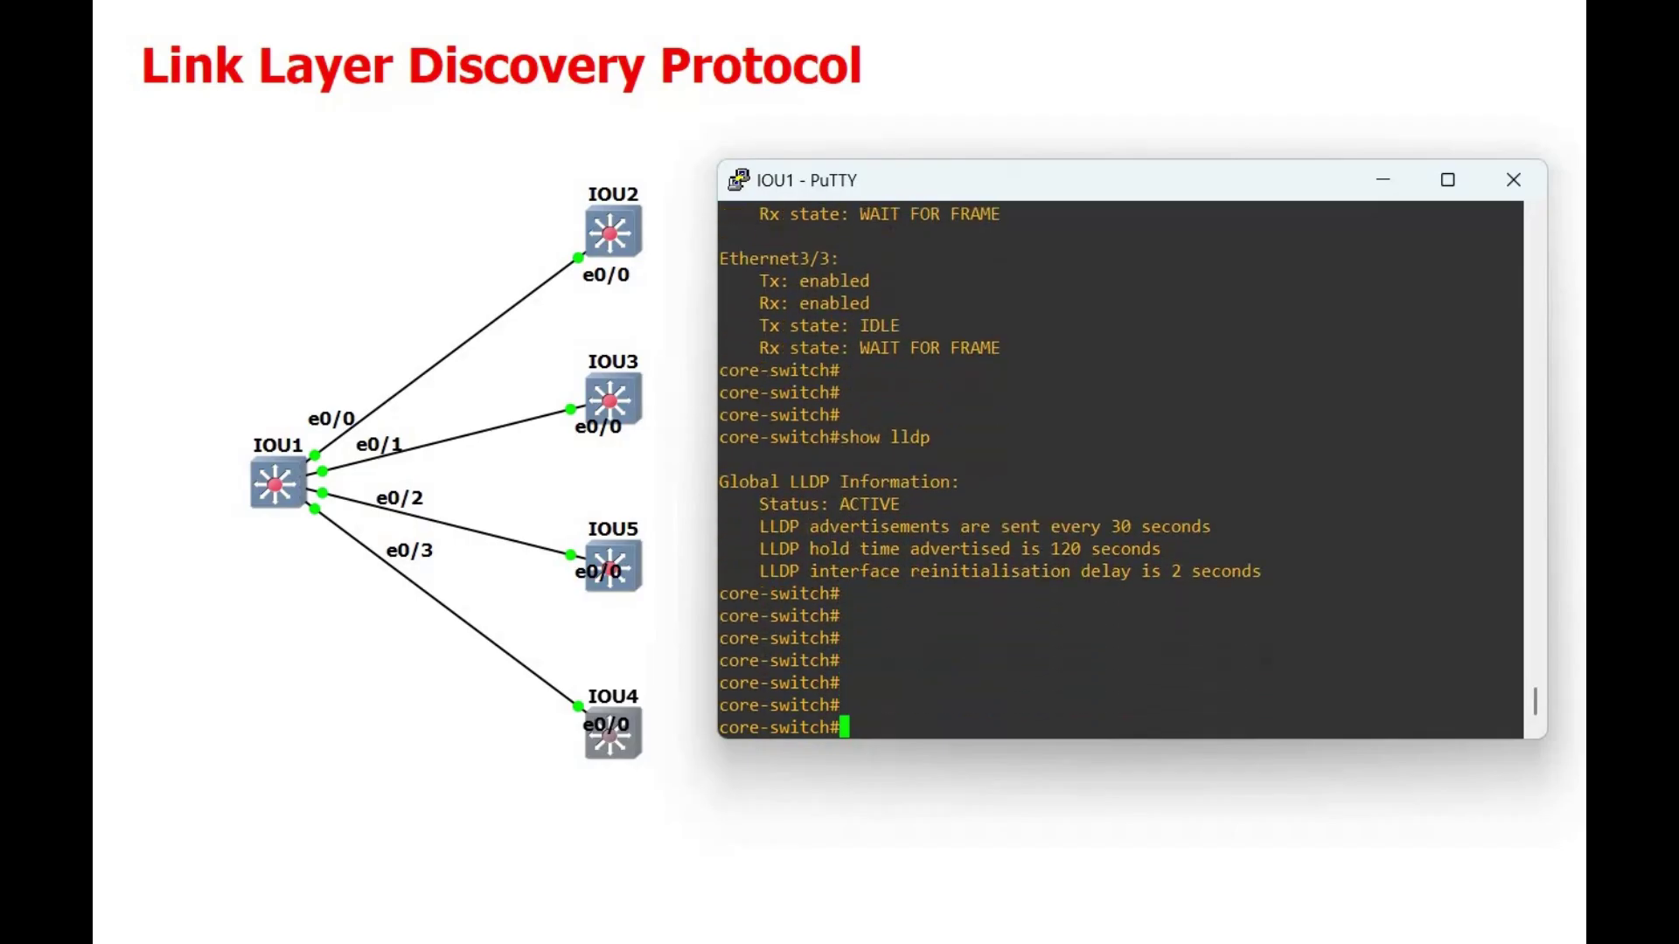
left_click(1065, 647)
type("conf t")
key("Return")
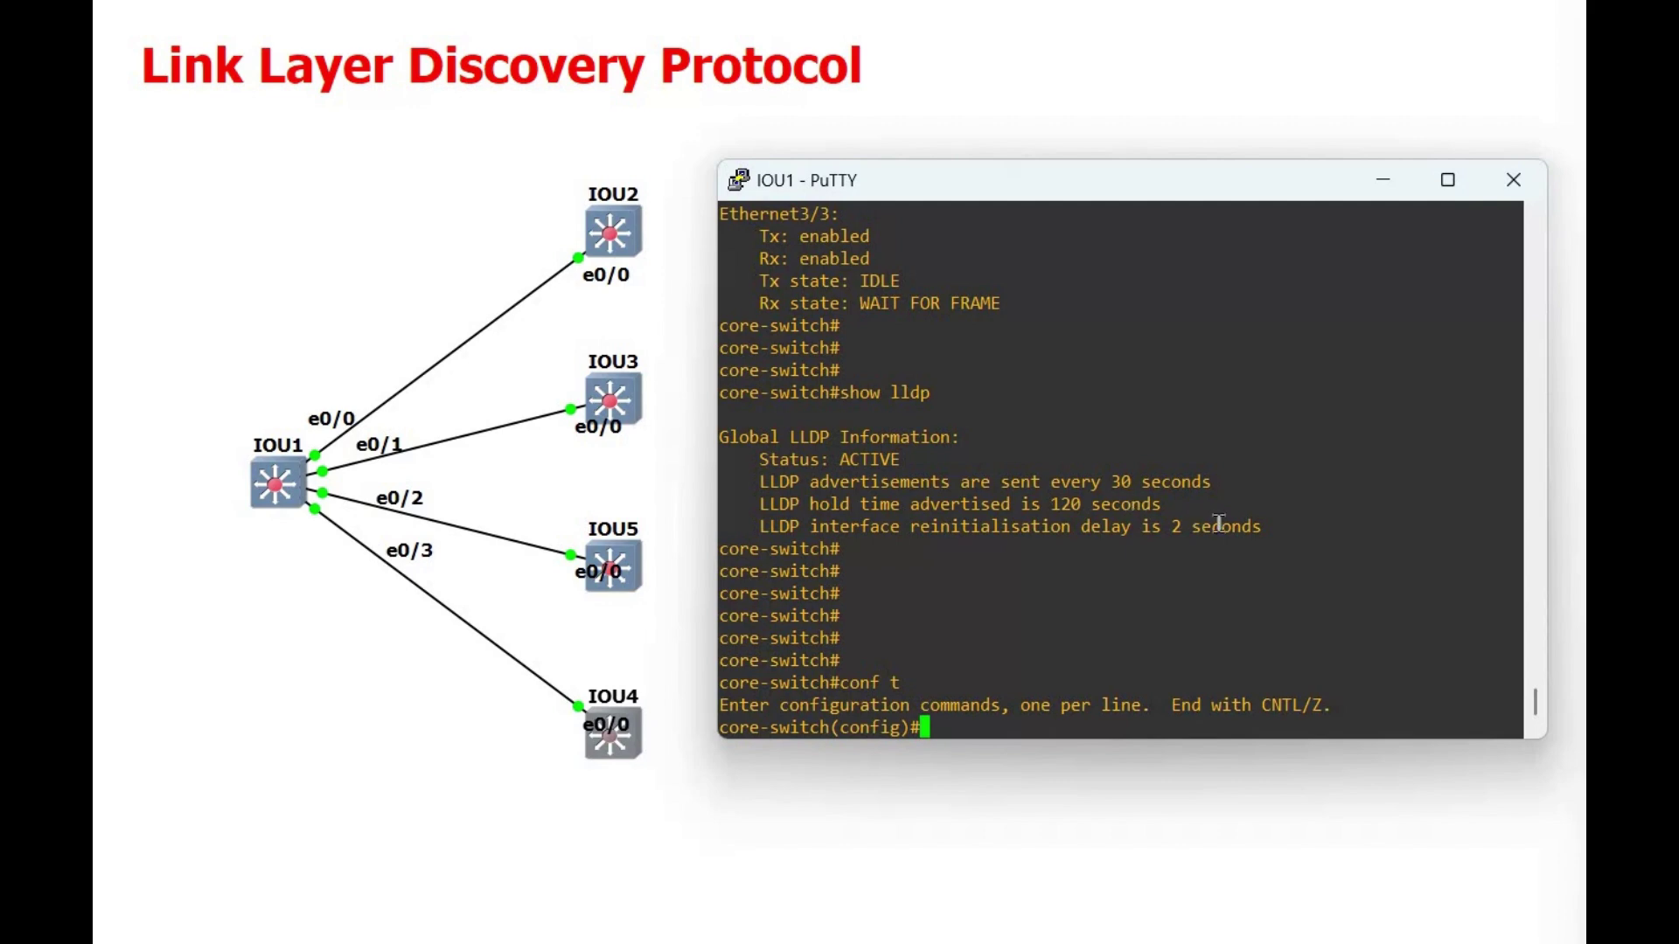
Set the LLDP hold time to 180 seconds with lldp holdtime 180.
key("Return")
type("lldp hold")
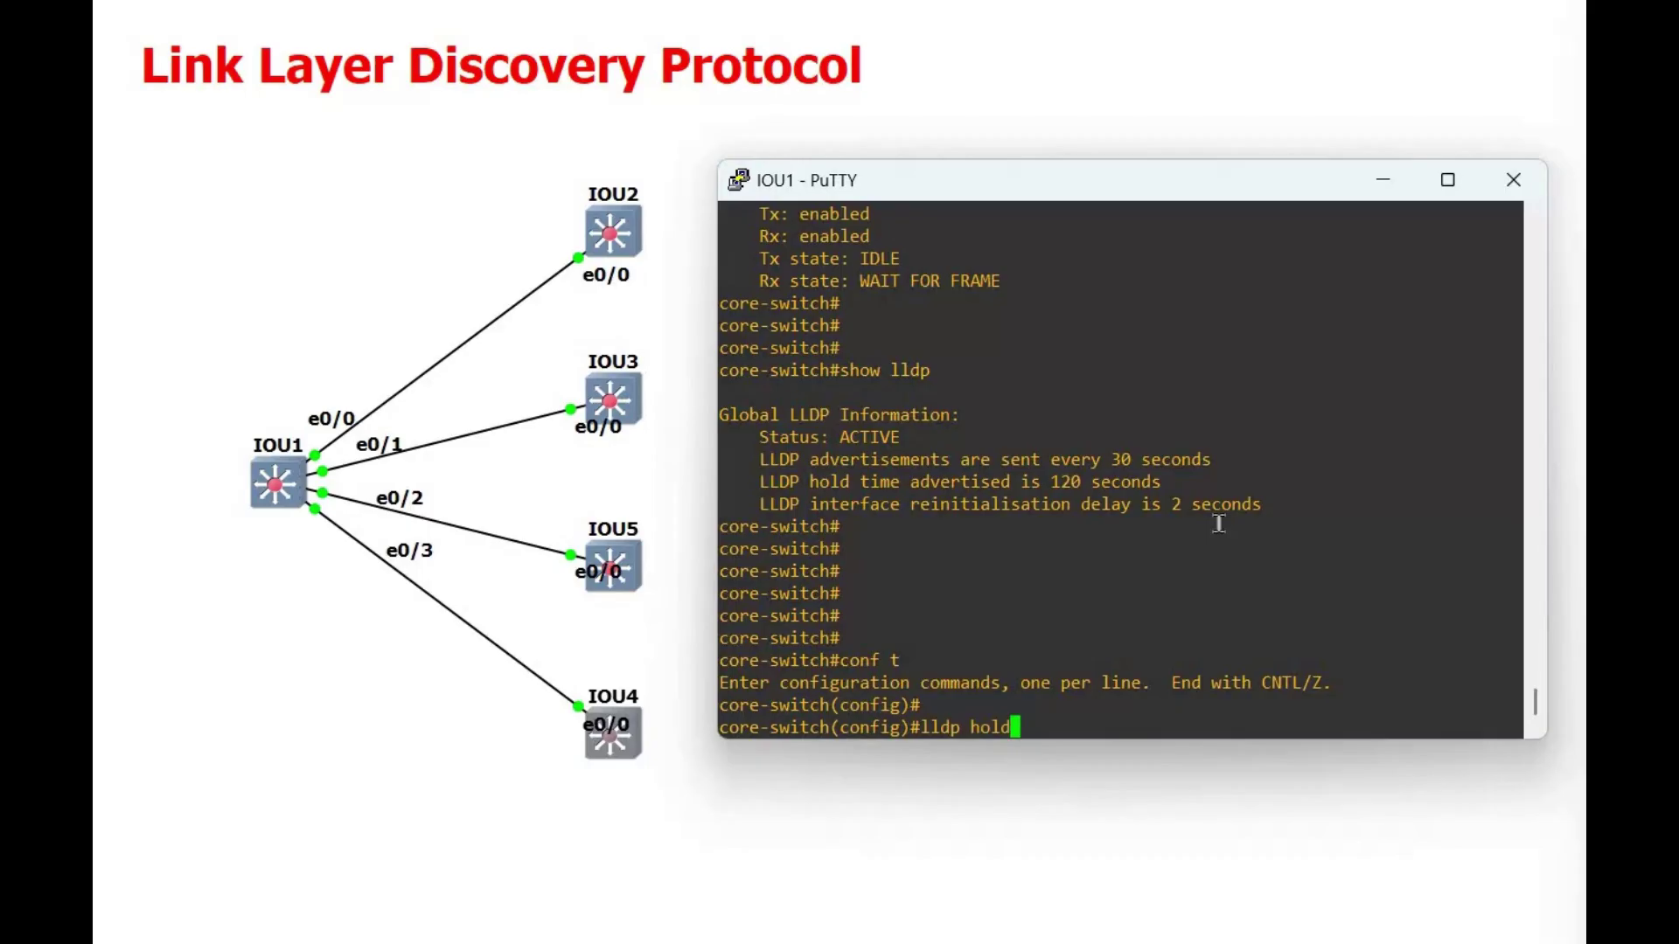
type("time ?")
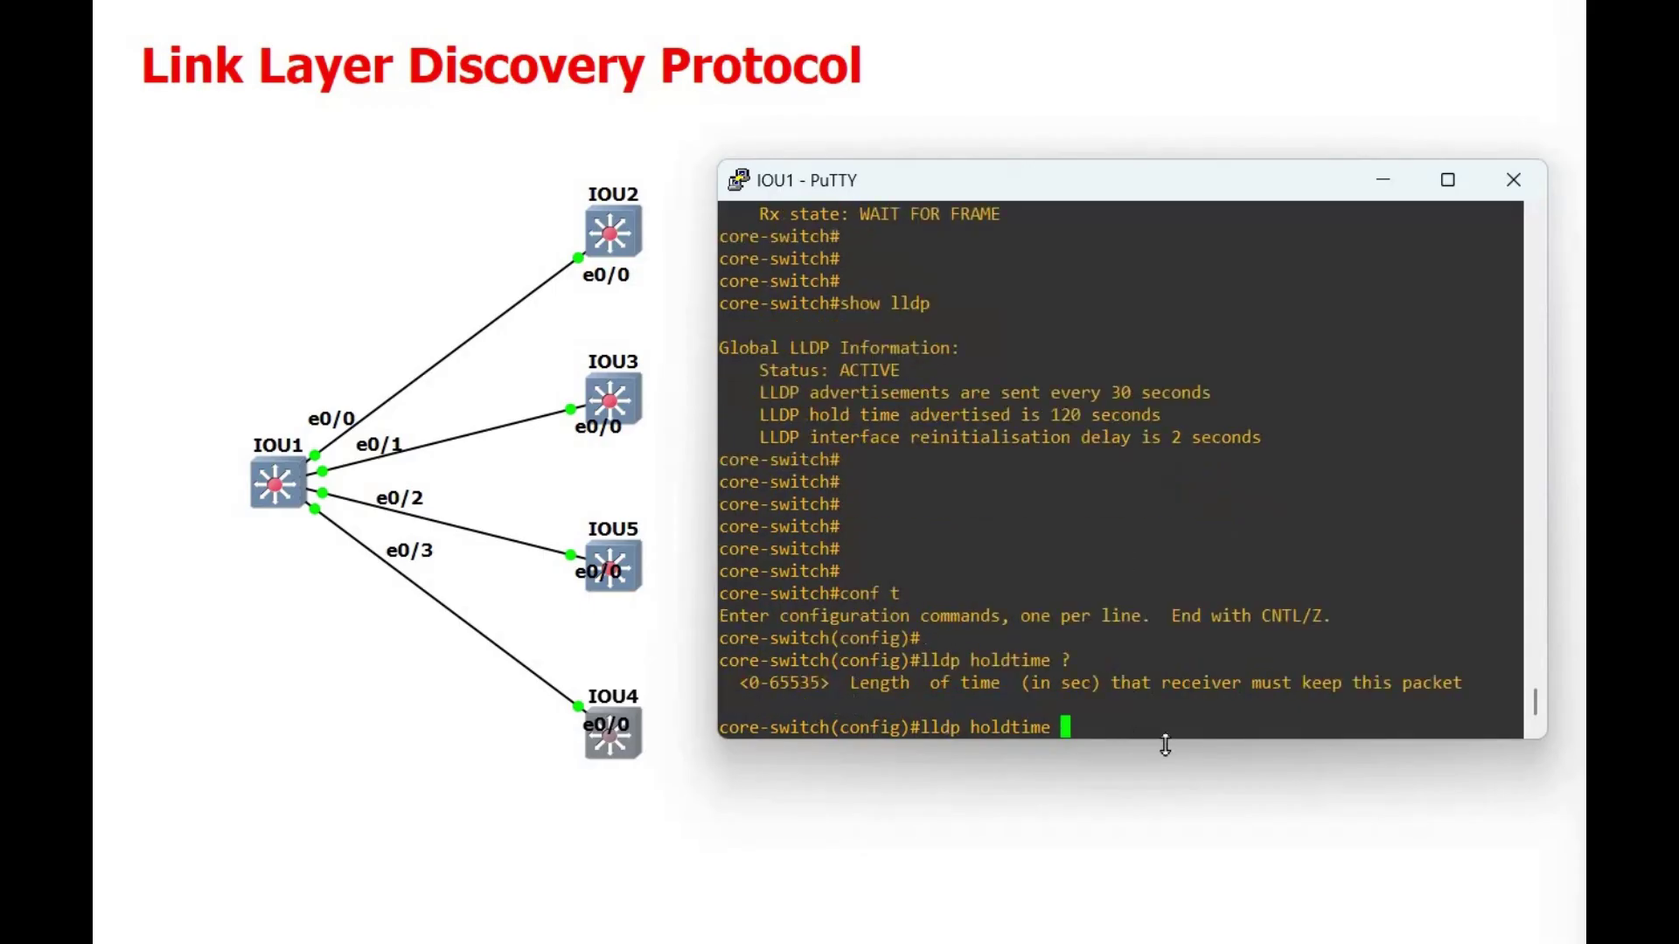
type("180")
key("Return")
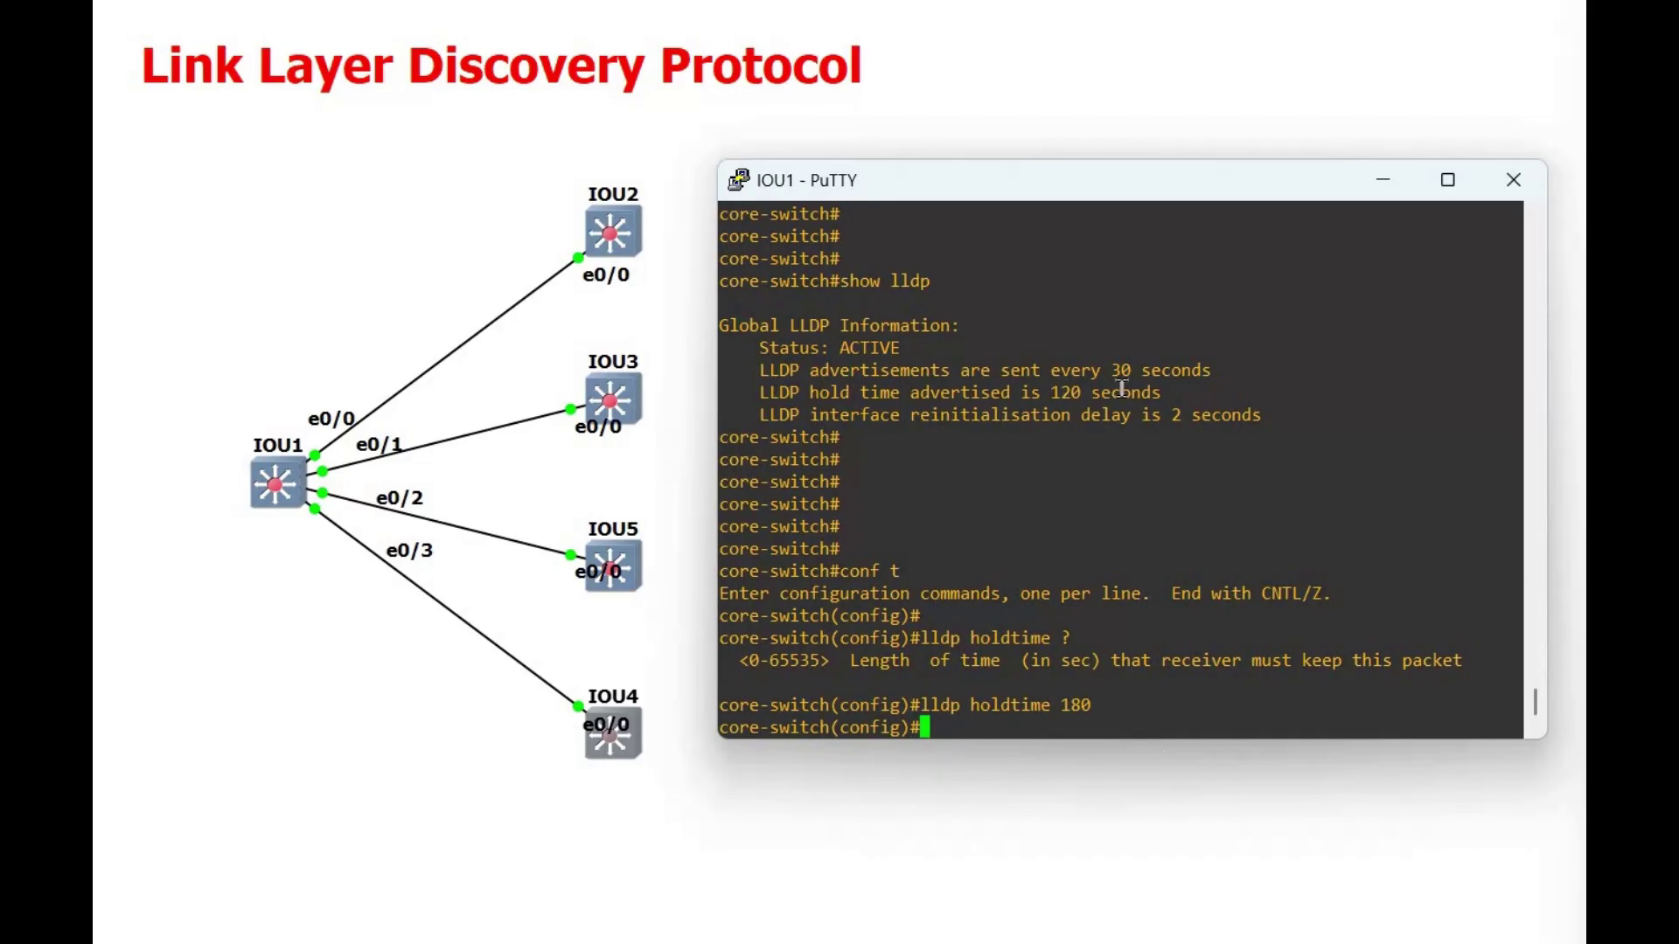
left_click_drag(1126, 392, 1041, 392)
Set the LLDP reinitialisation delay to 5 seconds with lldp reinit 5.
type("lldp")
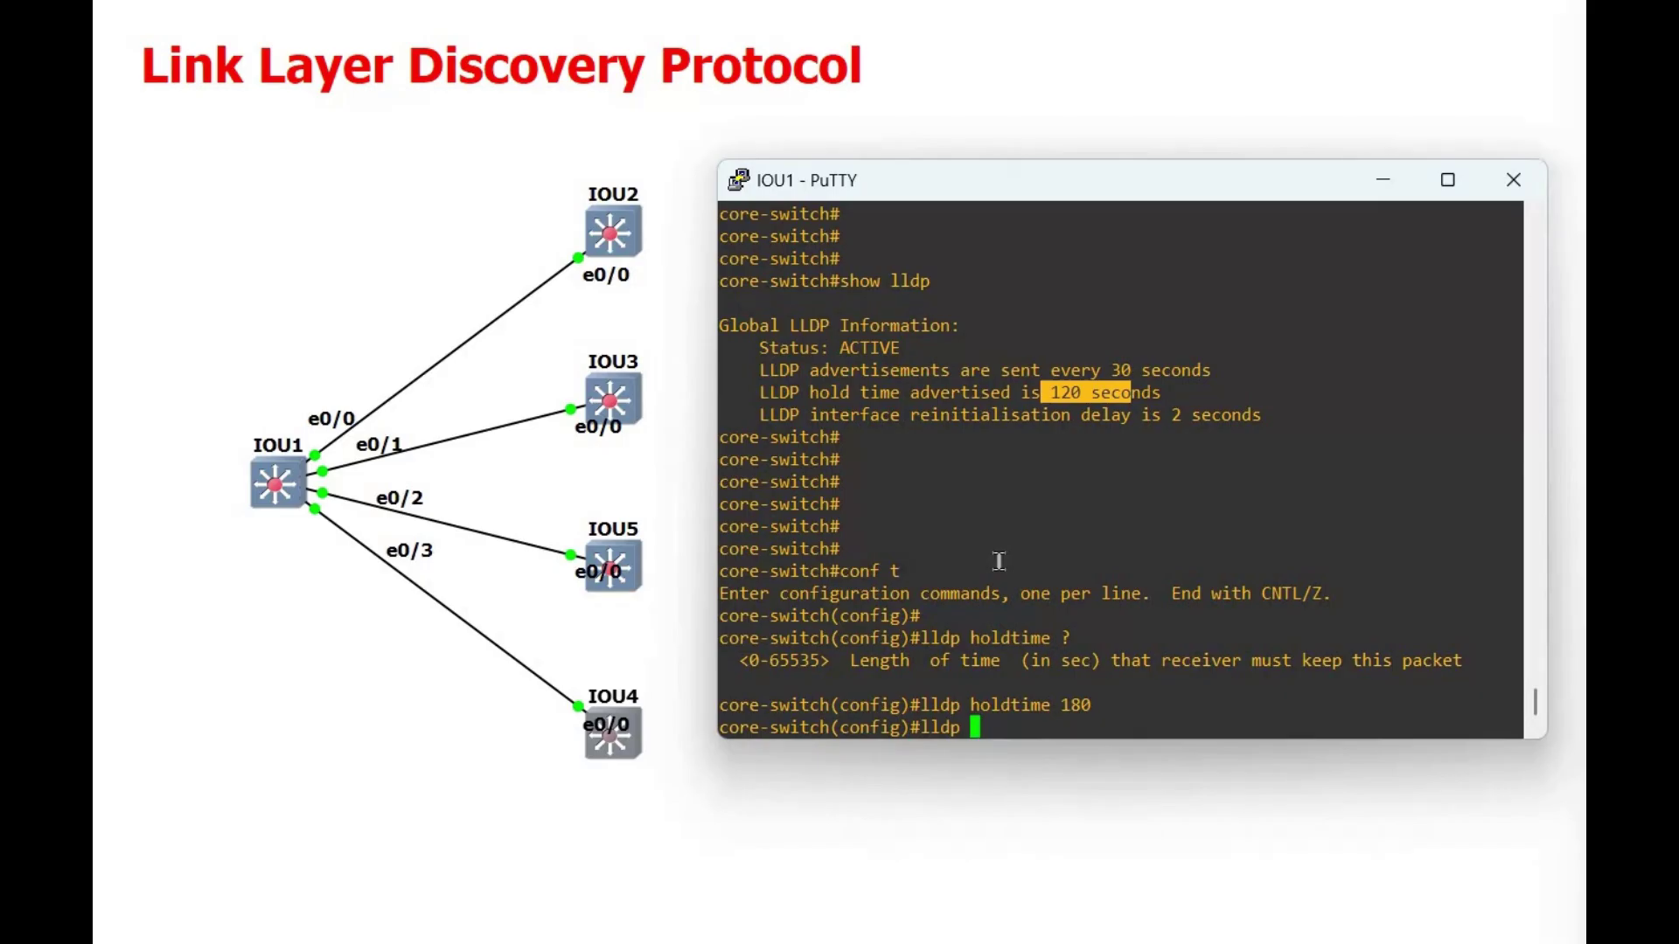
type("rein")
key("Tab")
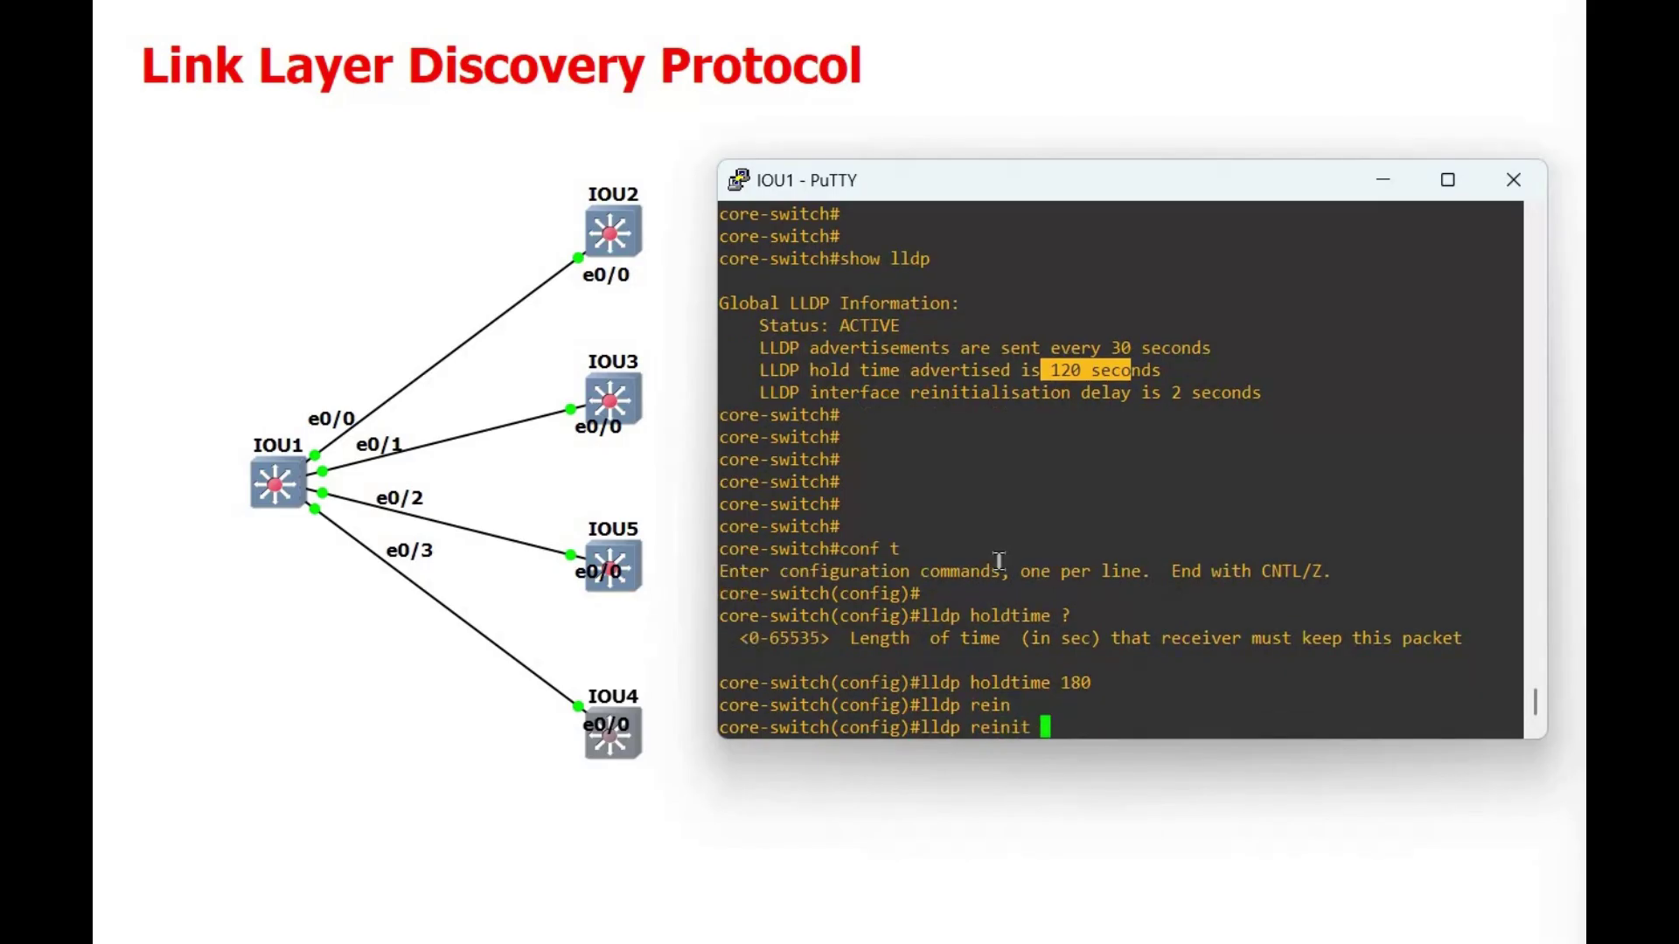
type("5")
key("Return")
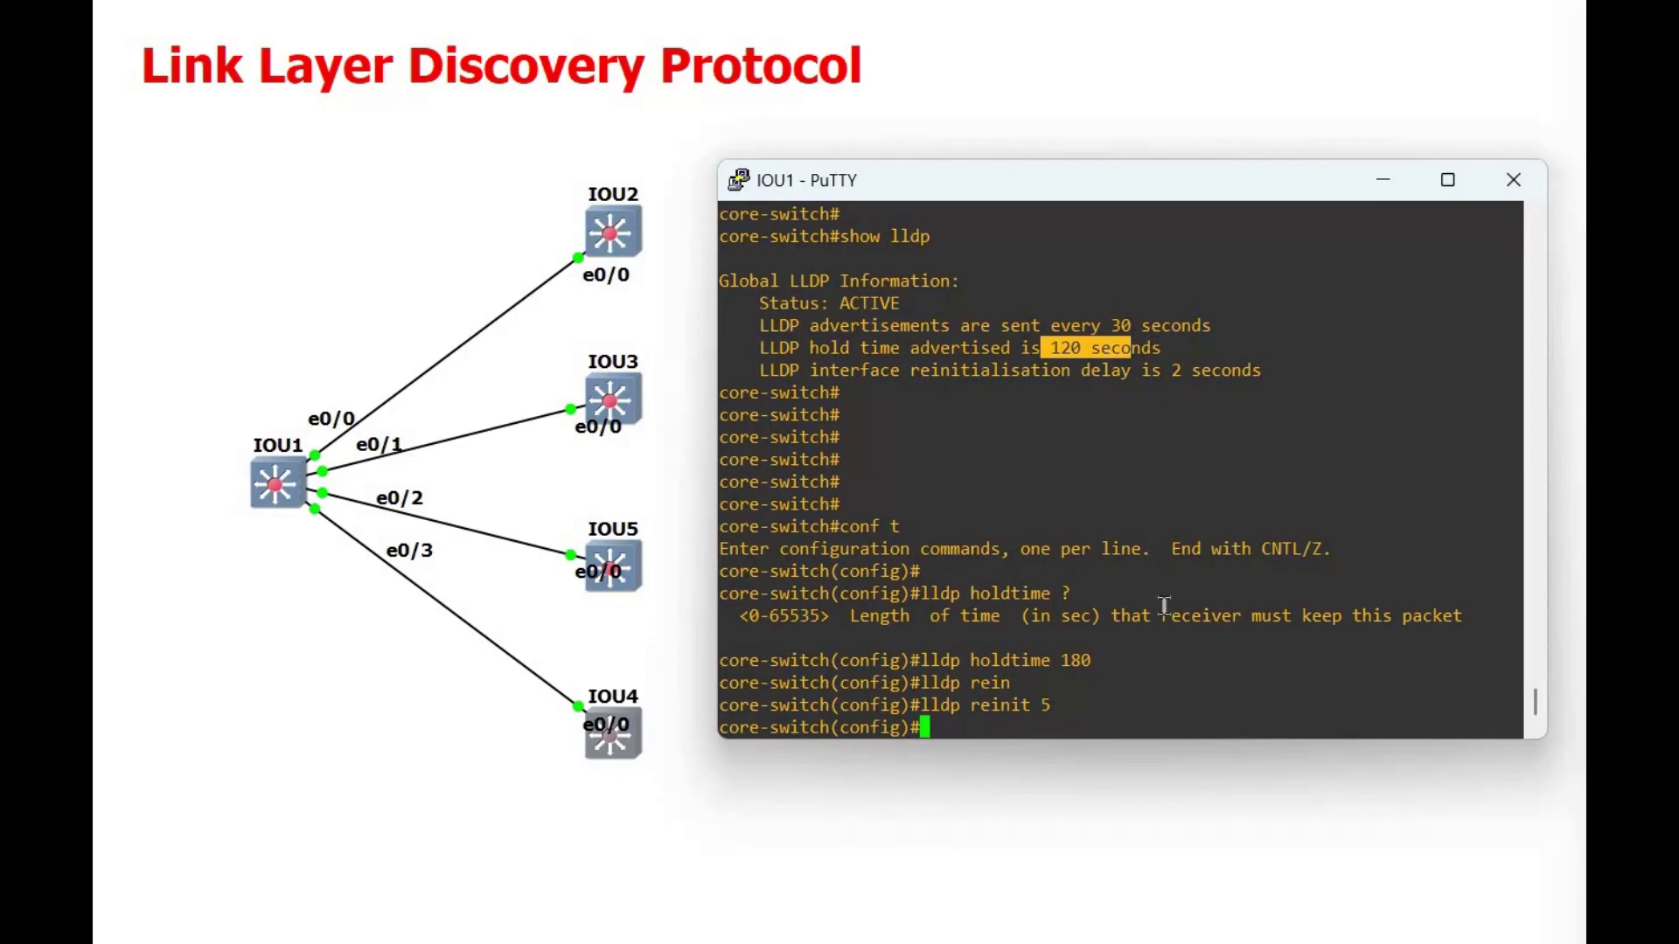
Set the LLDP advertisement timer to 20 seconds and exit configuration mode.
type("lldp tim")
key("Tab")
type("20")
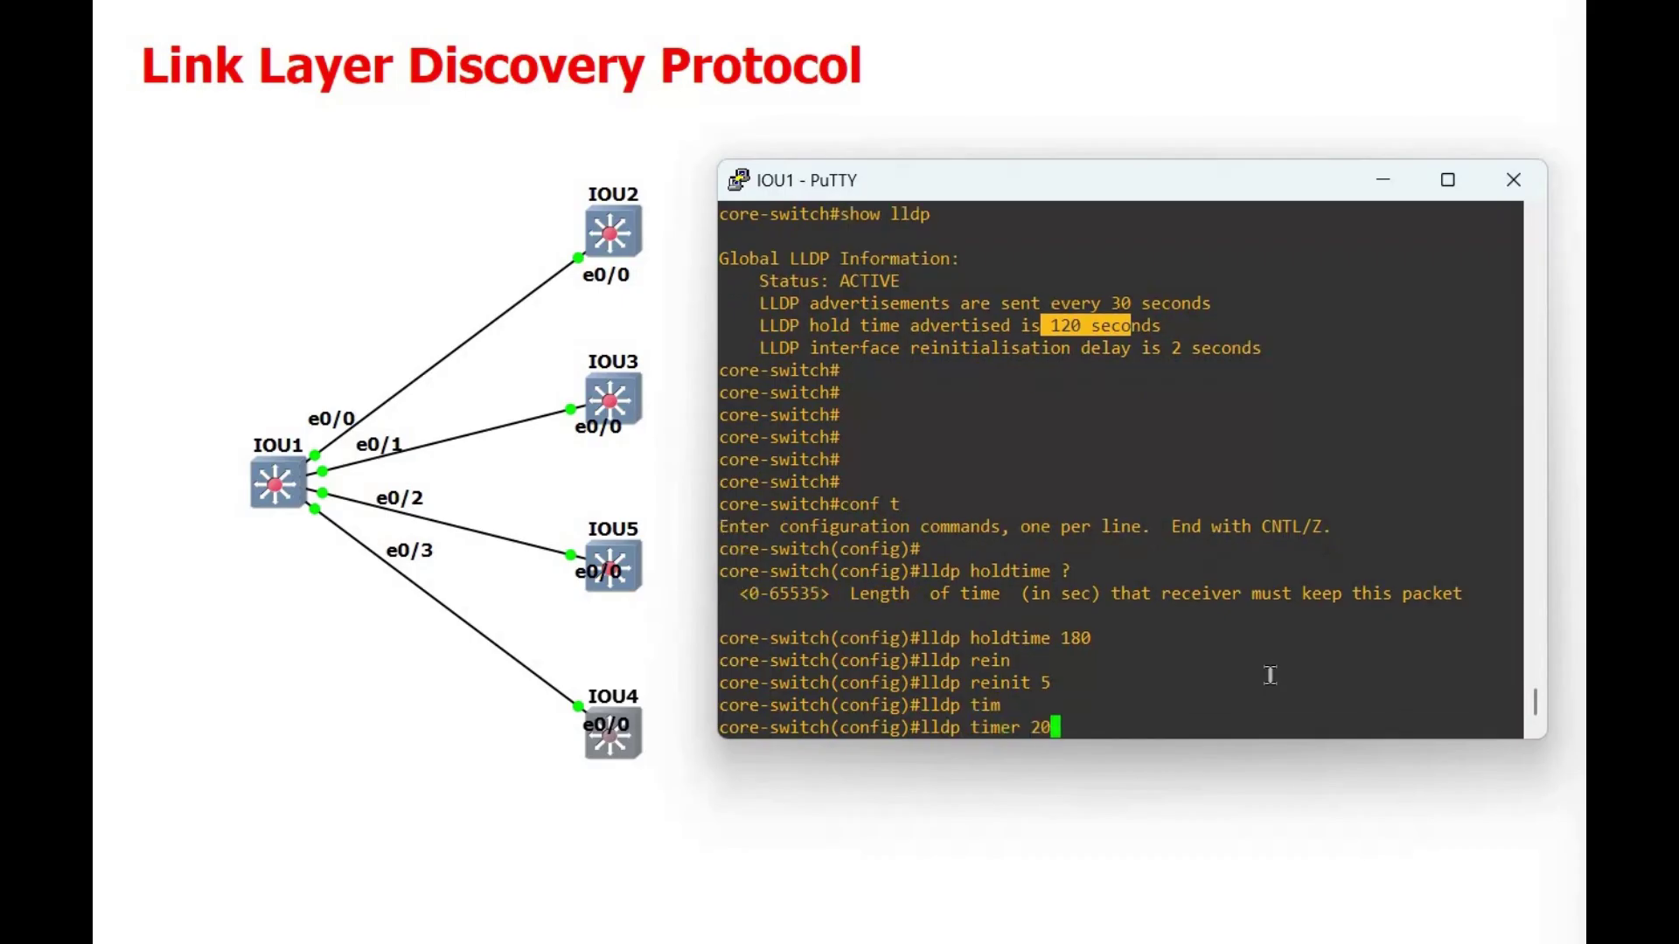
key("Return")
type("exit")
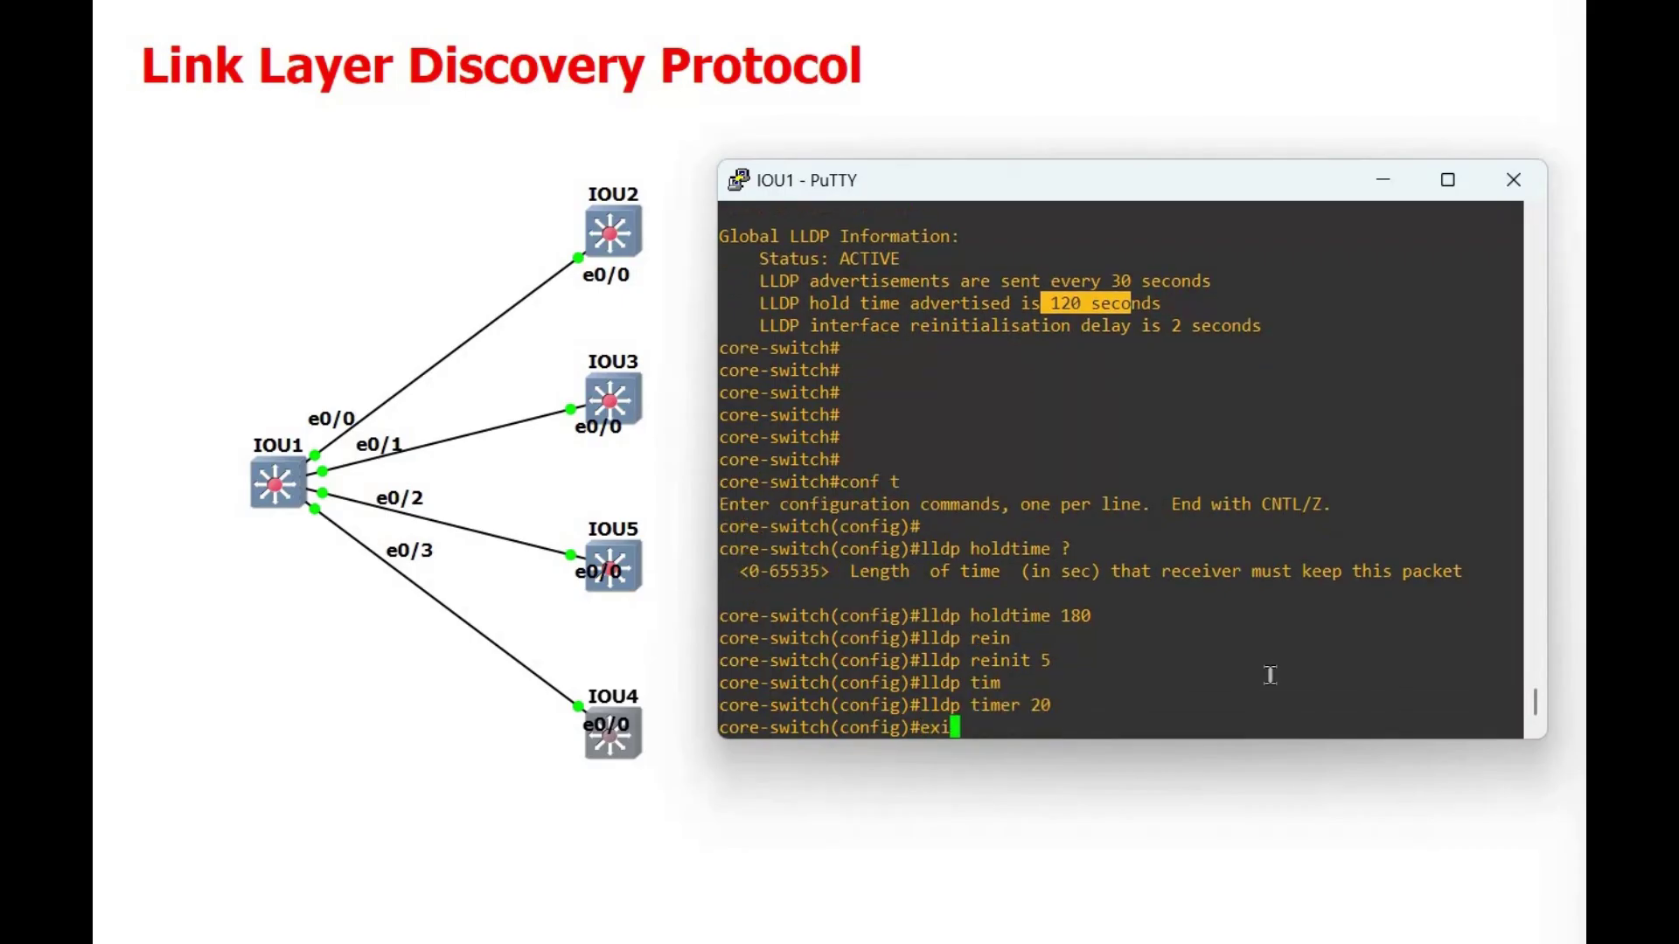
key("Return")
key("Return")
key("Return")
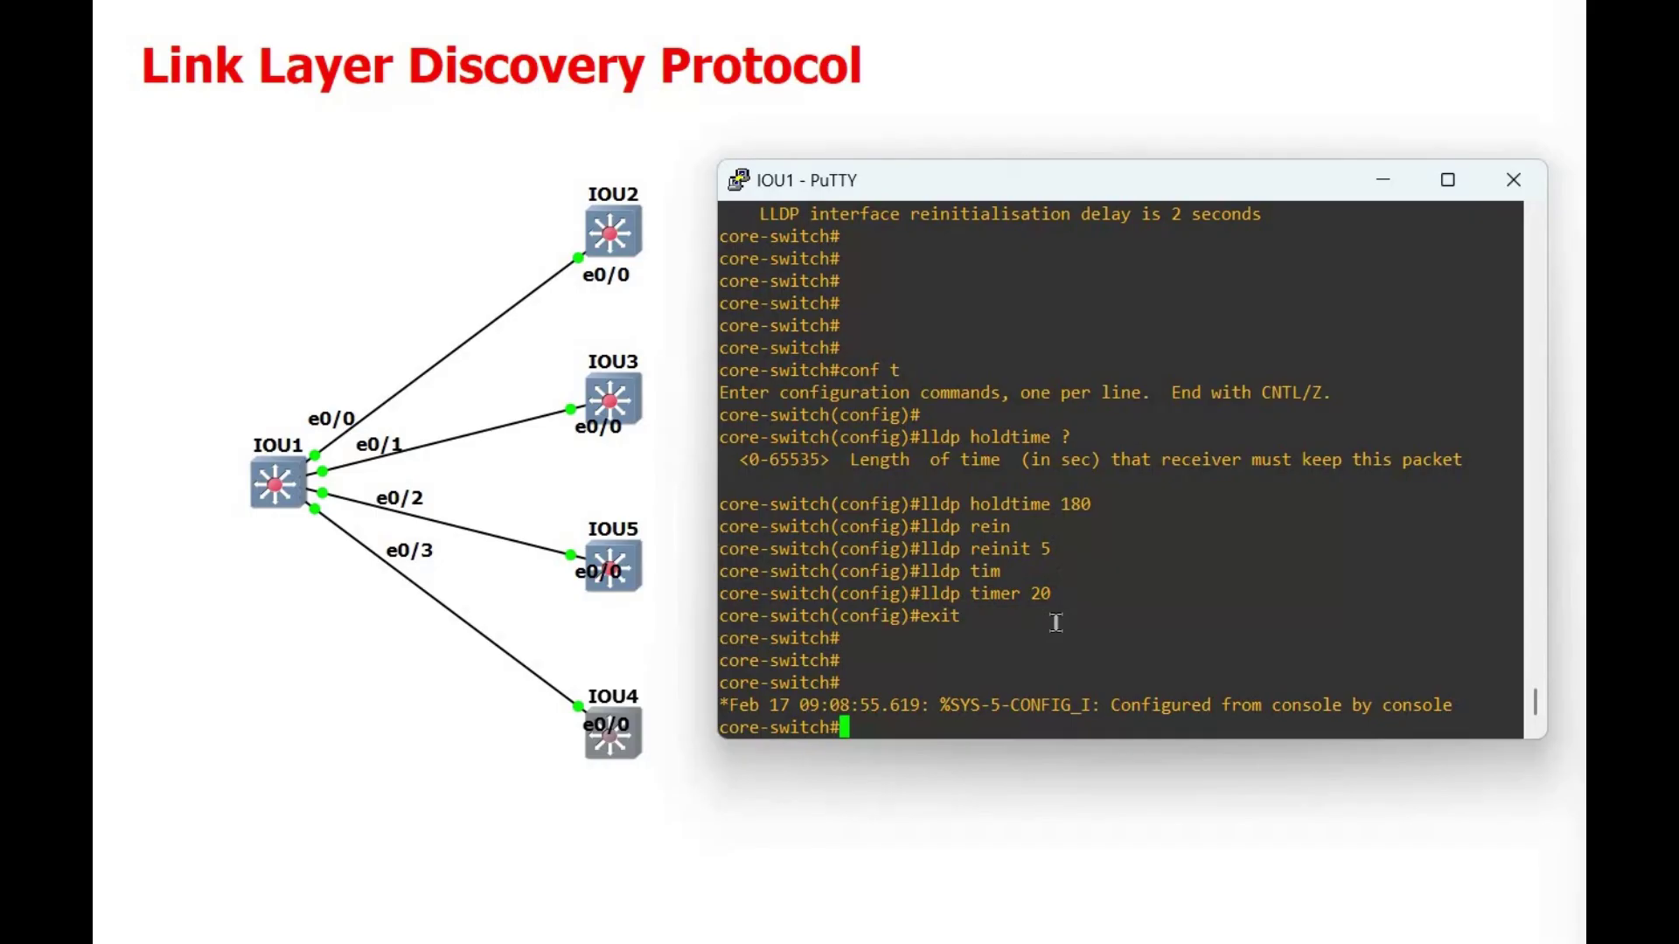
key("Return")
key("Return")
key("Return")
Run show lldp and highlight the new 20-second, 180-second and 5-second timer lines.
type("show lldp")
key("Return")
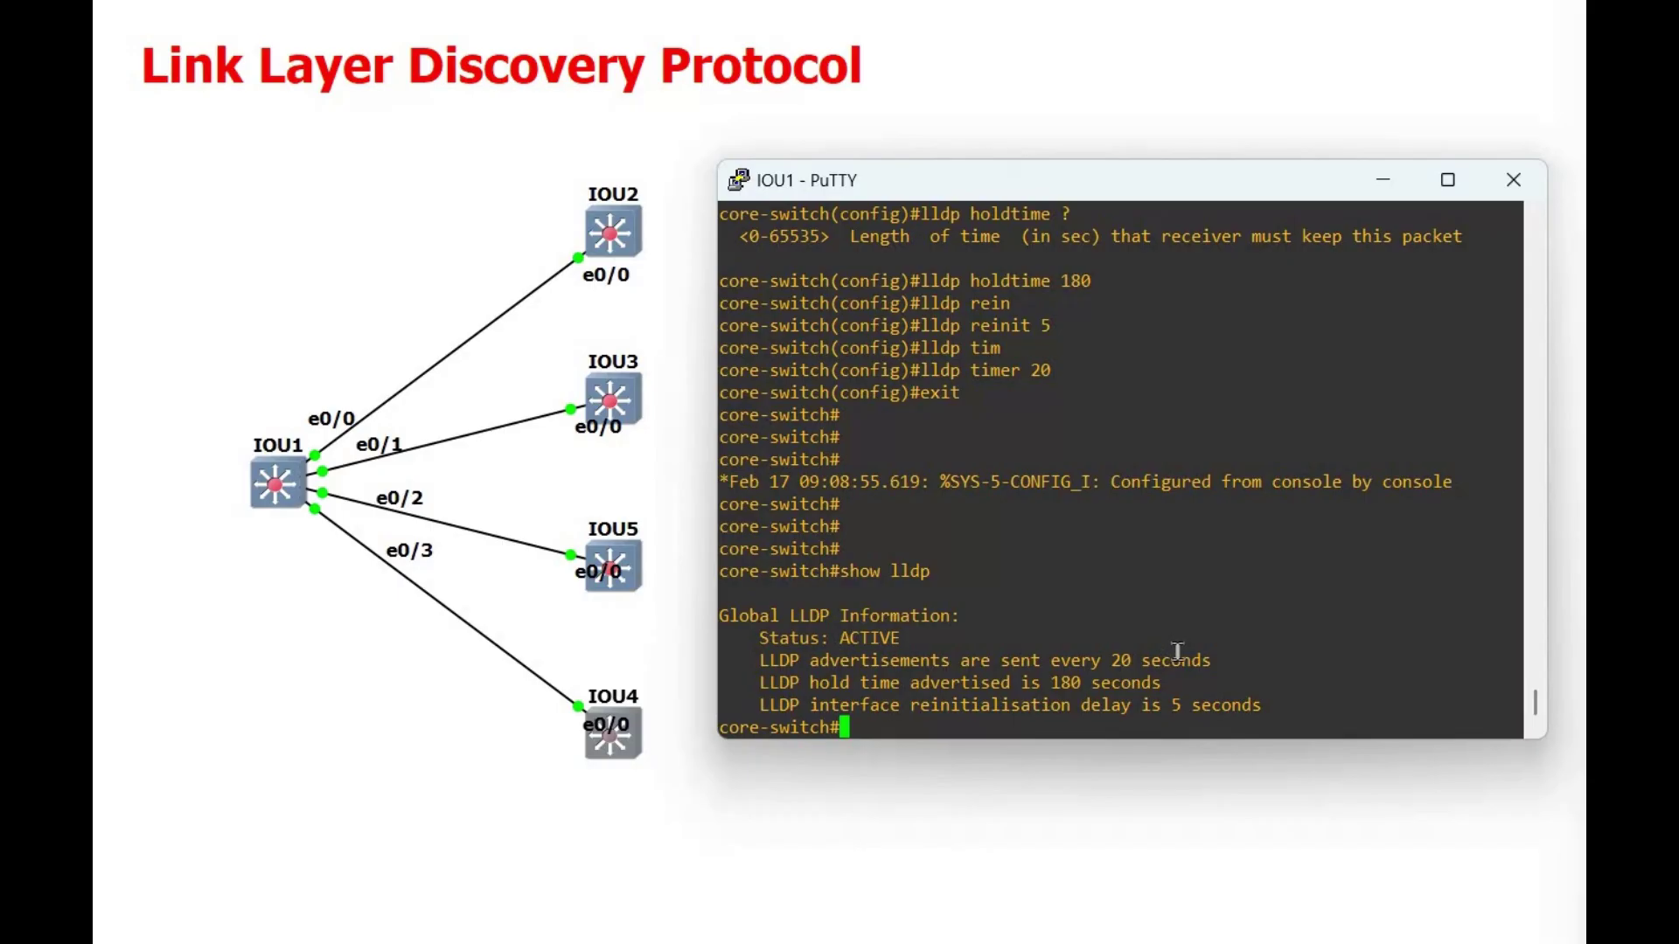
triple_click(768, 662)
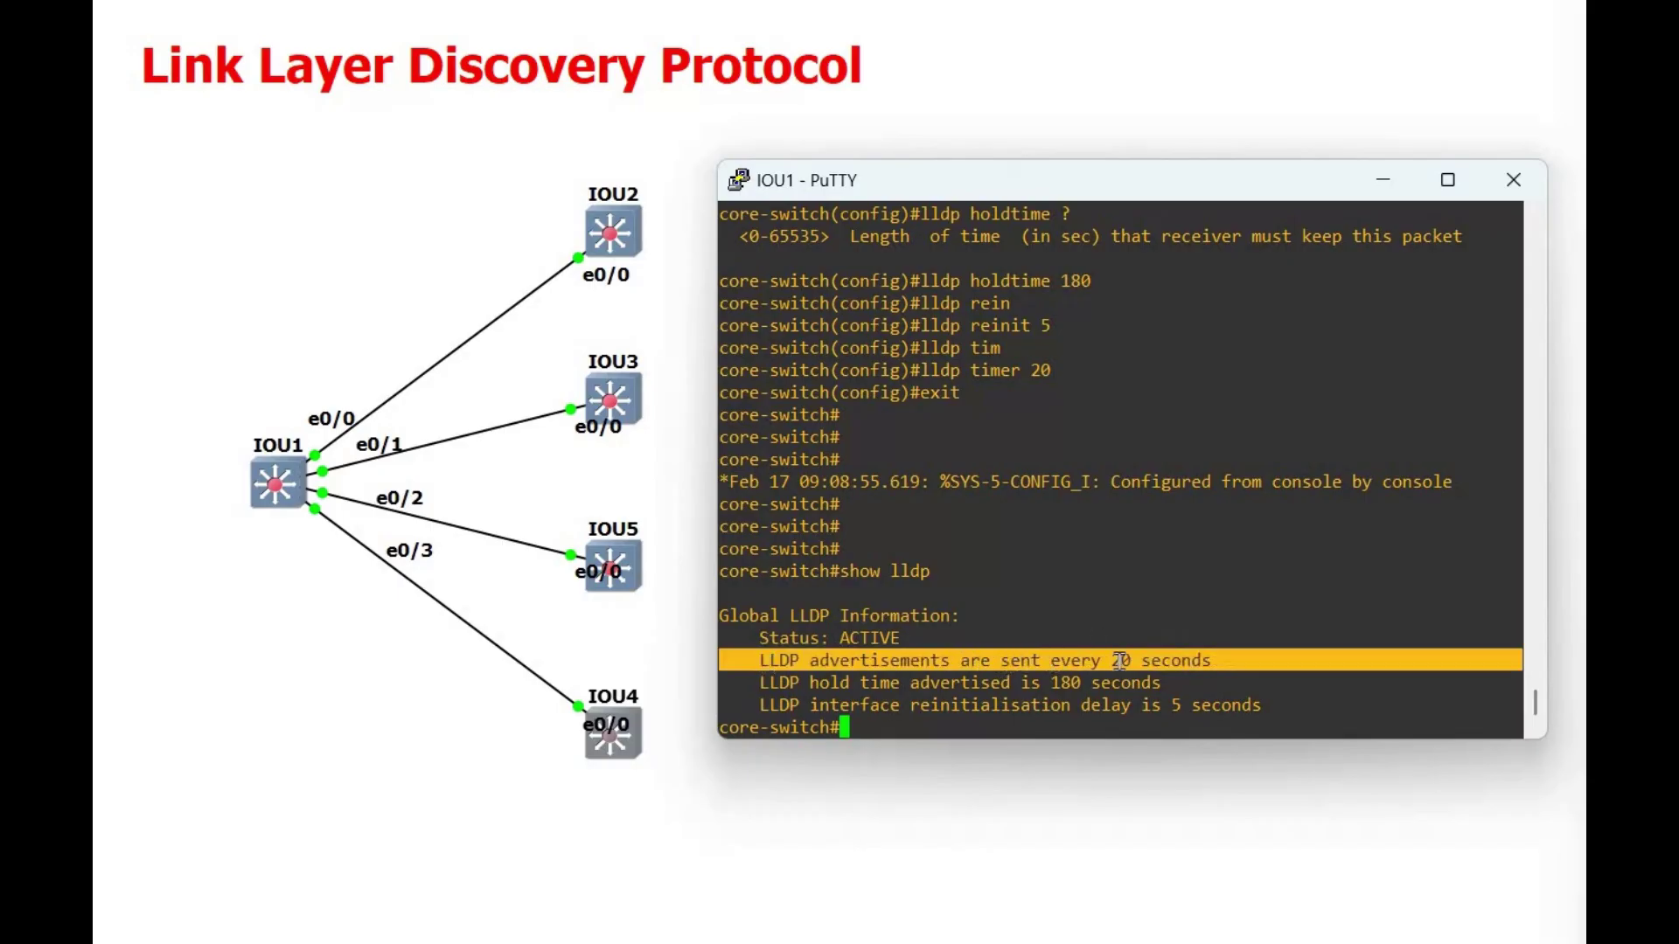
triple_click(957, 684)
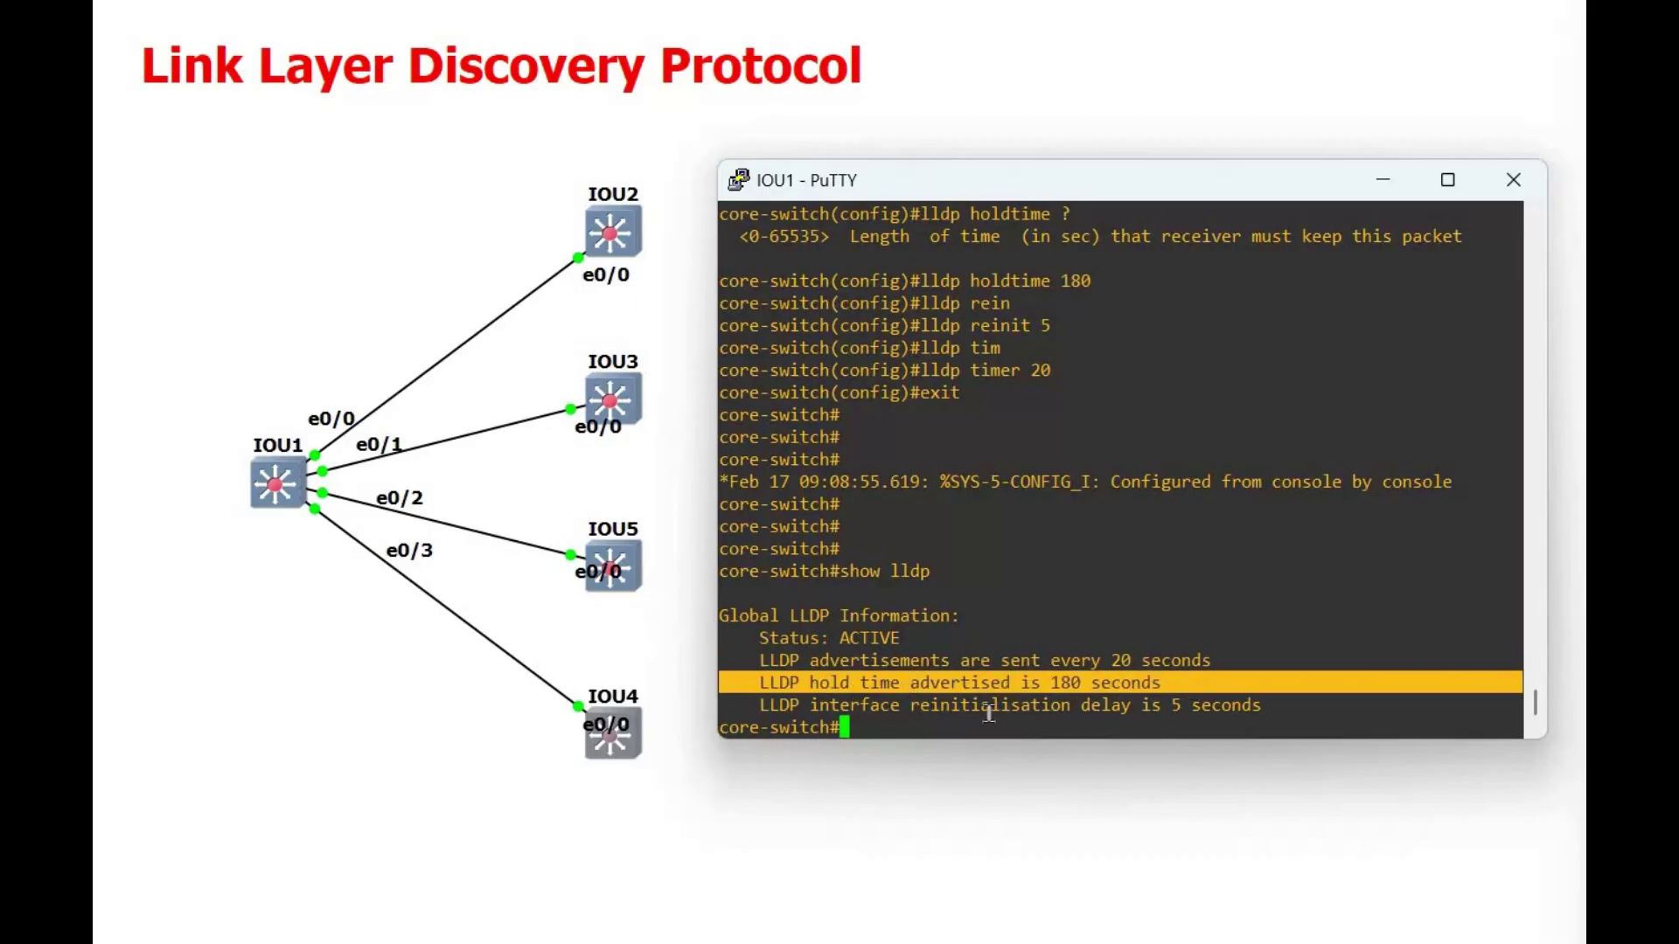
triple_click(970, 705)
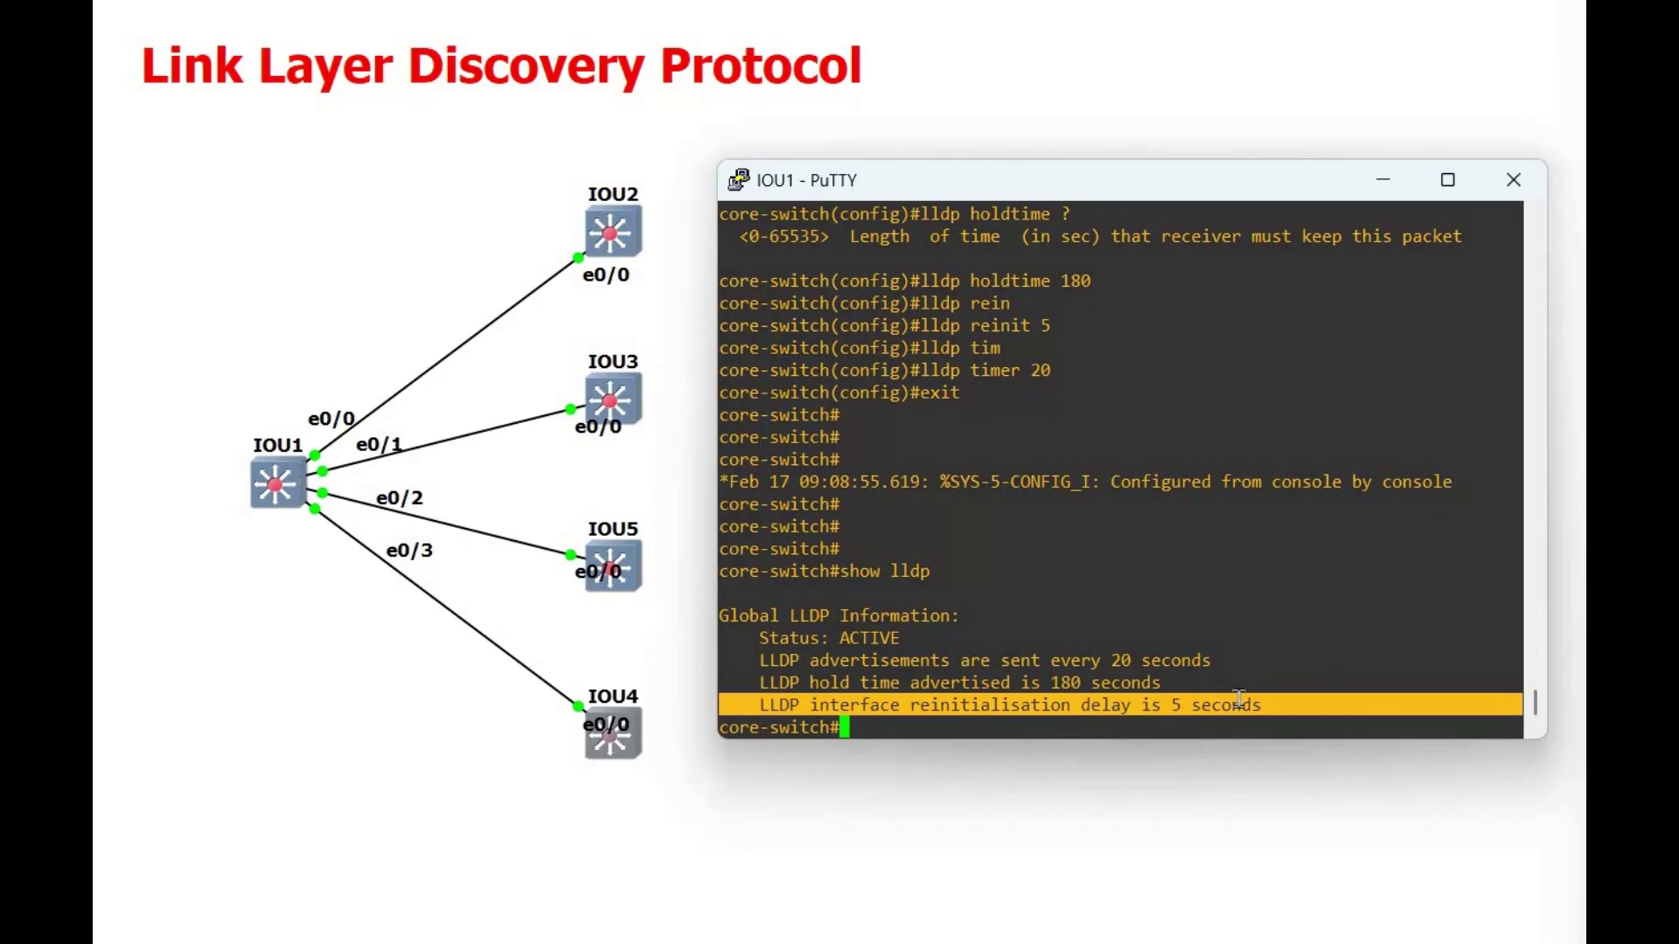
Compare with the earlier 30-second, 120-second and 2-second values, then start a show lldp traffic query.
scroll(1138, 489, "up", 8)
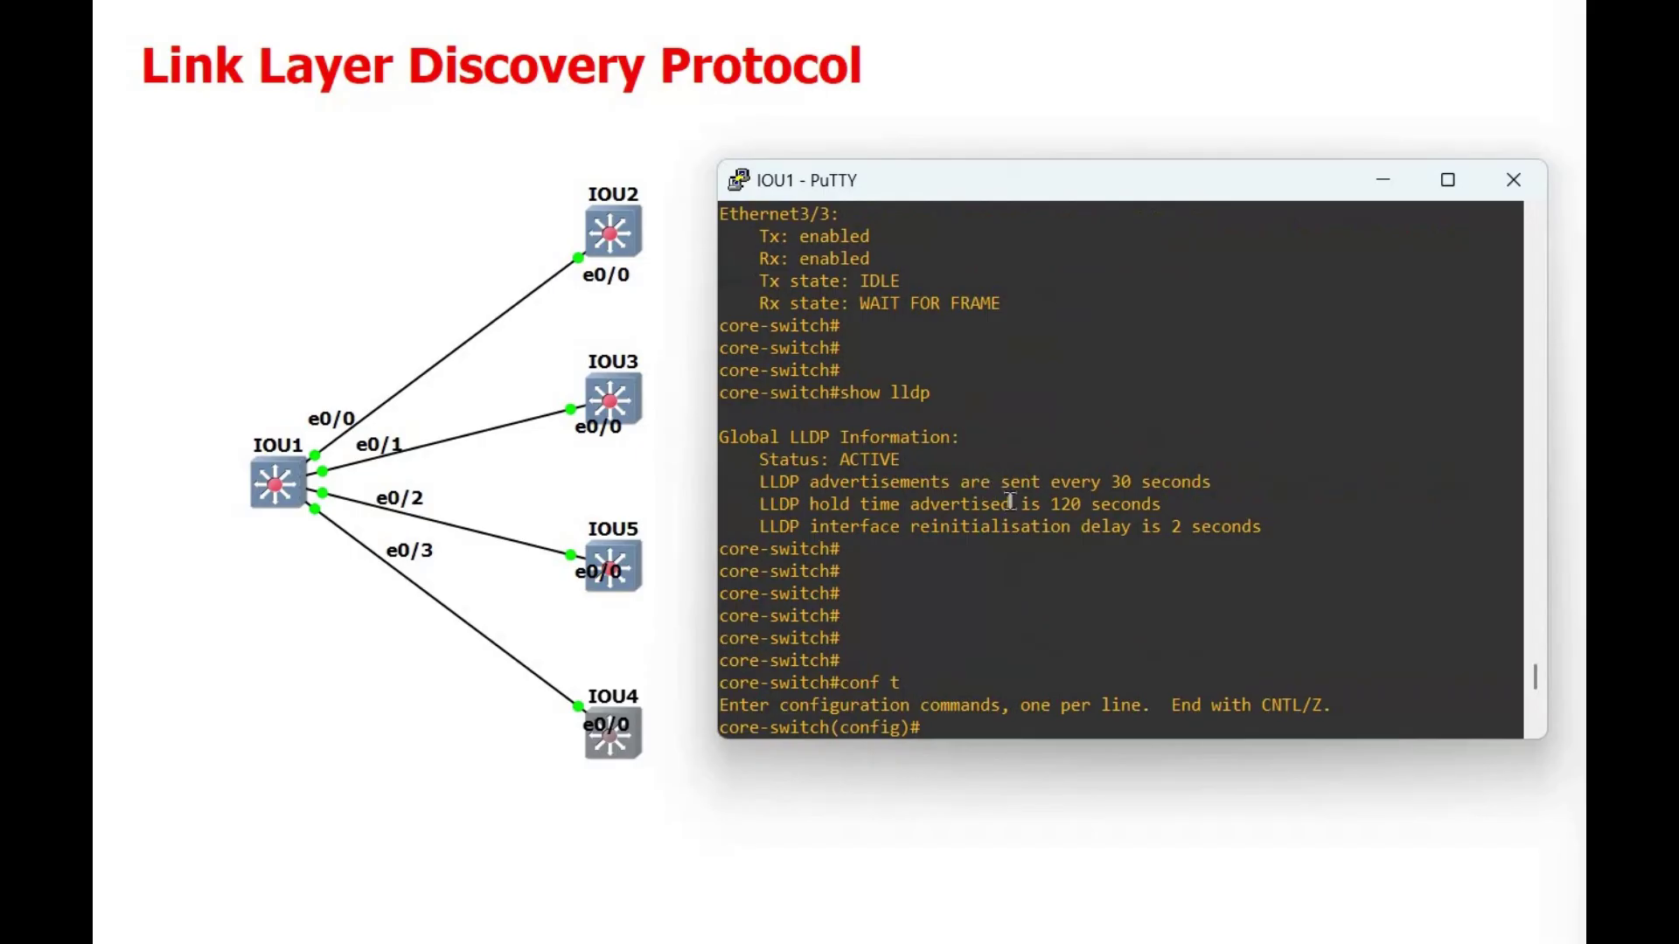
triple_click(1006, 489)
triple_click(1012, 505)
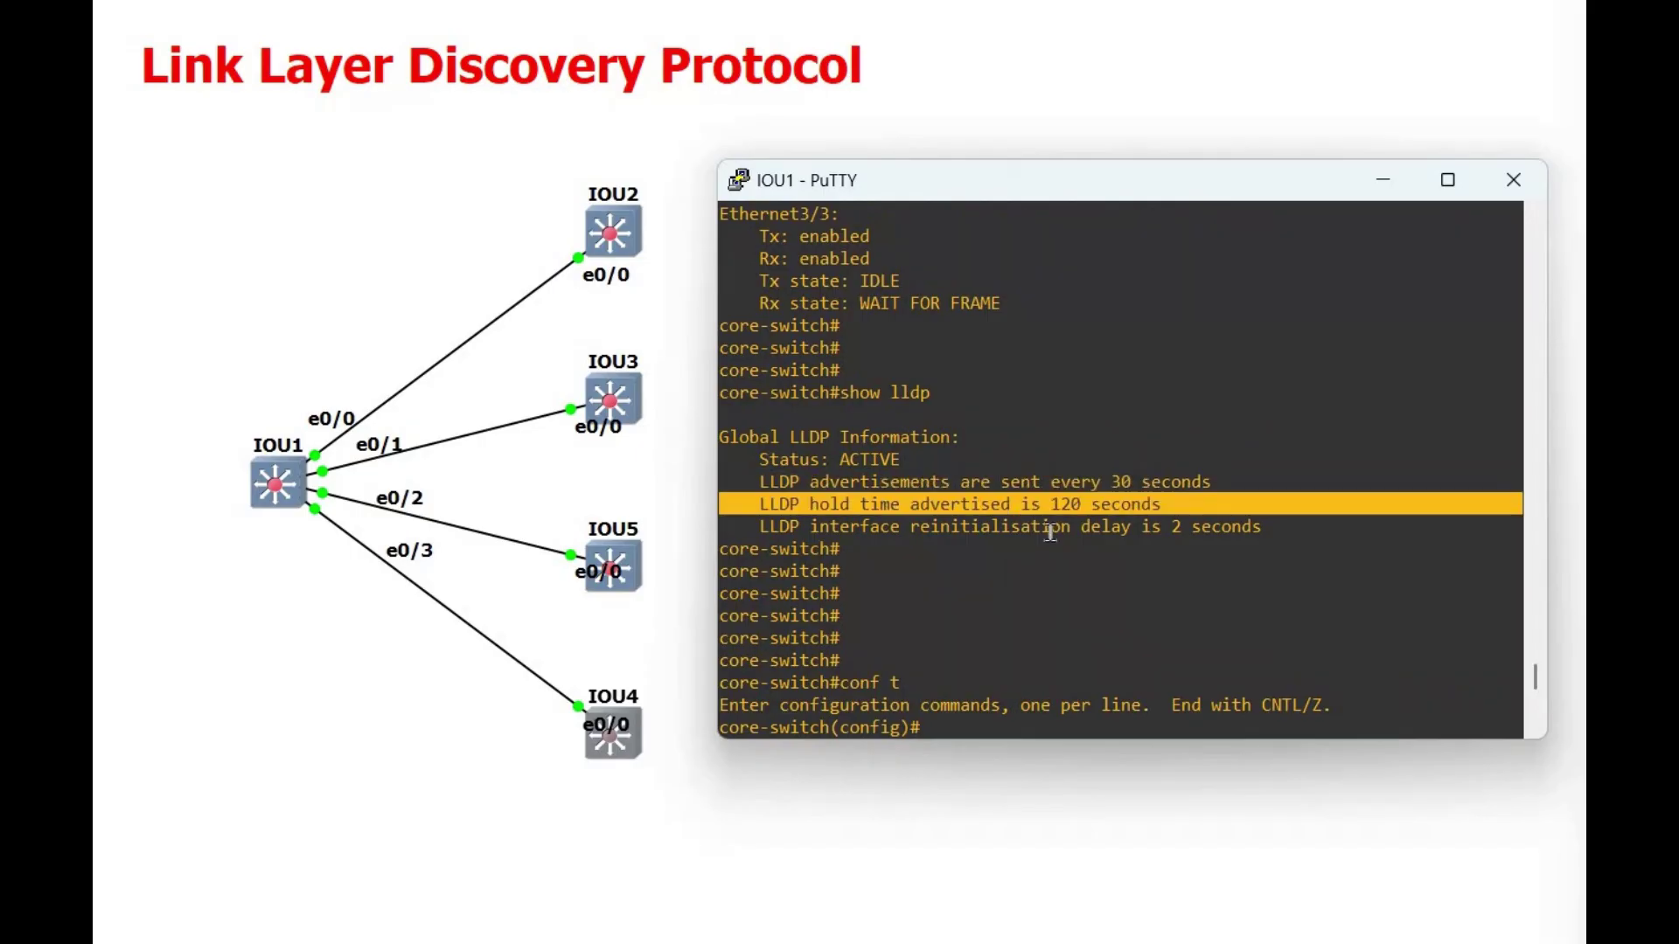
triple_click(1050, 527)
scroll(1048, 568, "down", 8)
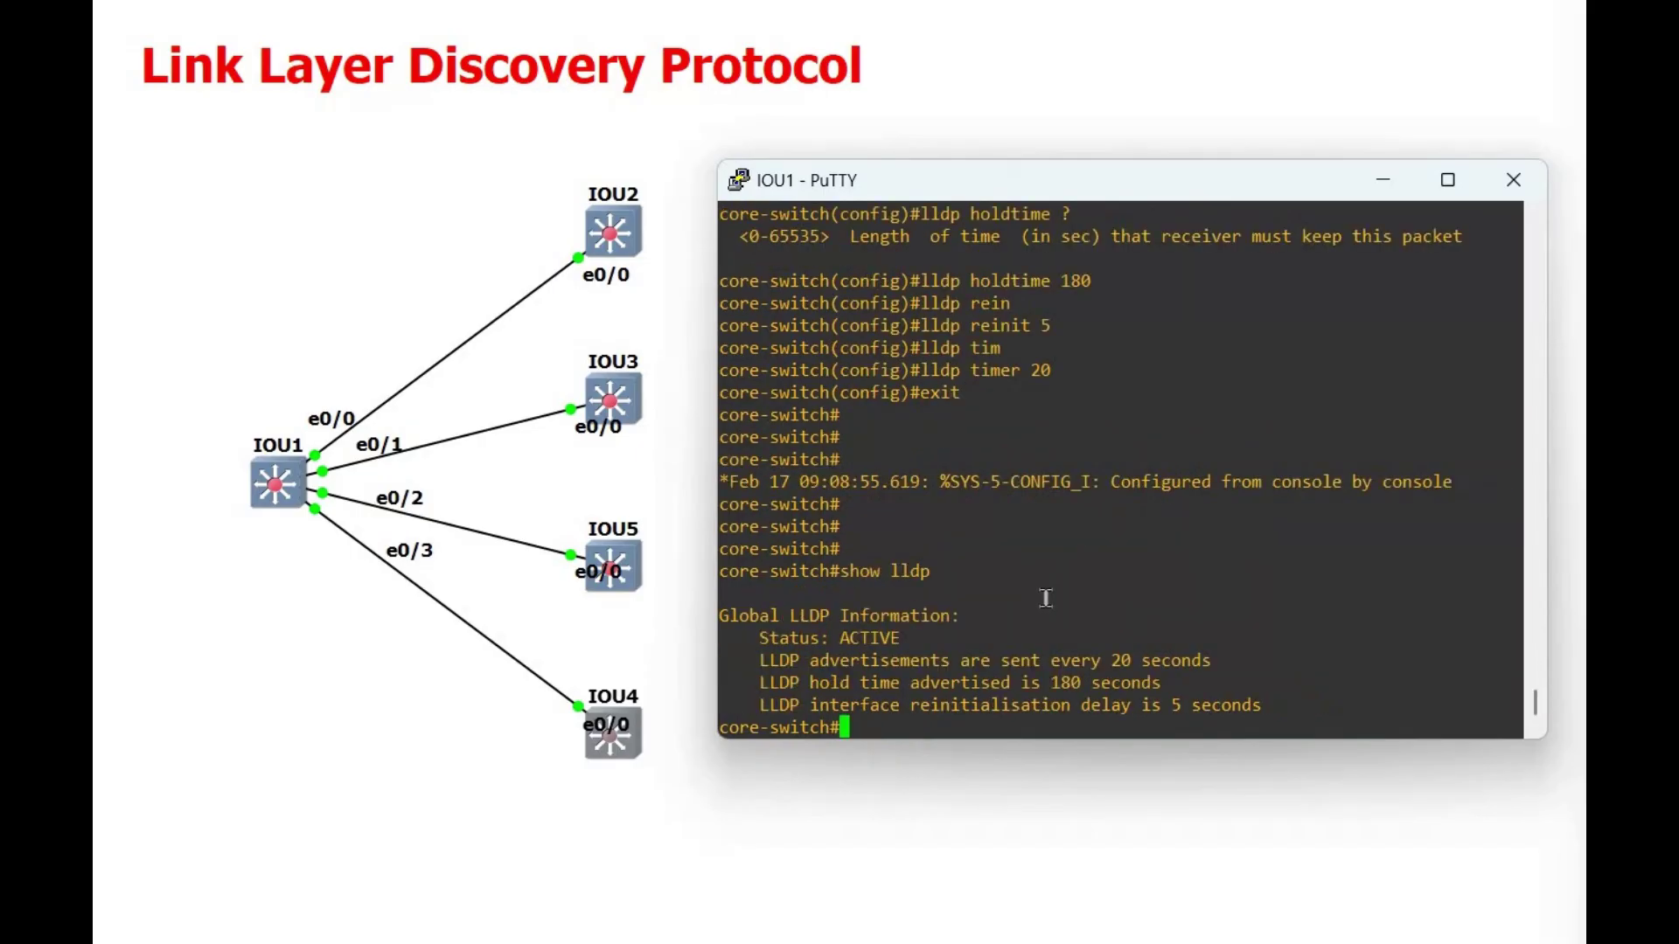
key("Return")
key("Return")
key("Return")
key("Return")
key("Return")
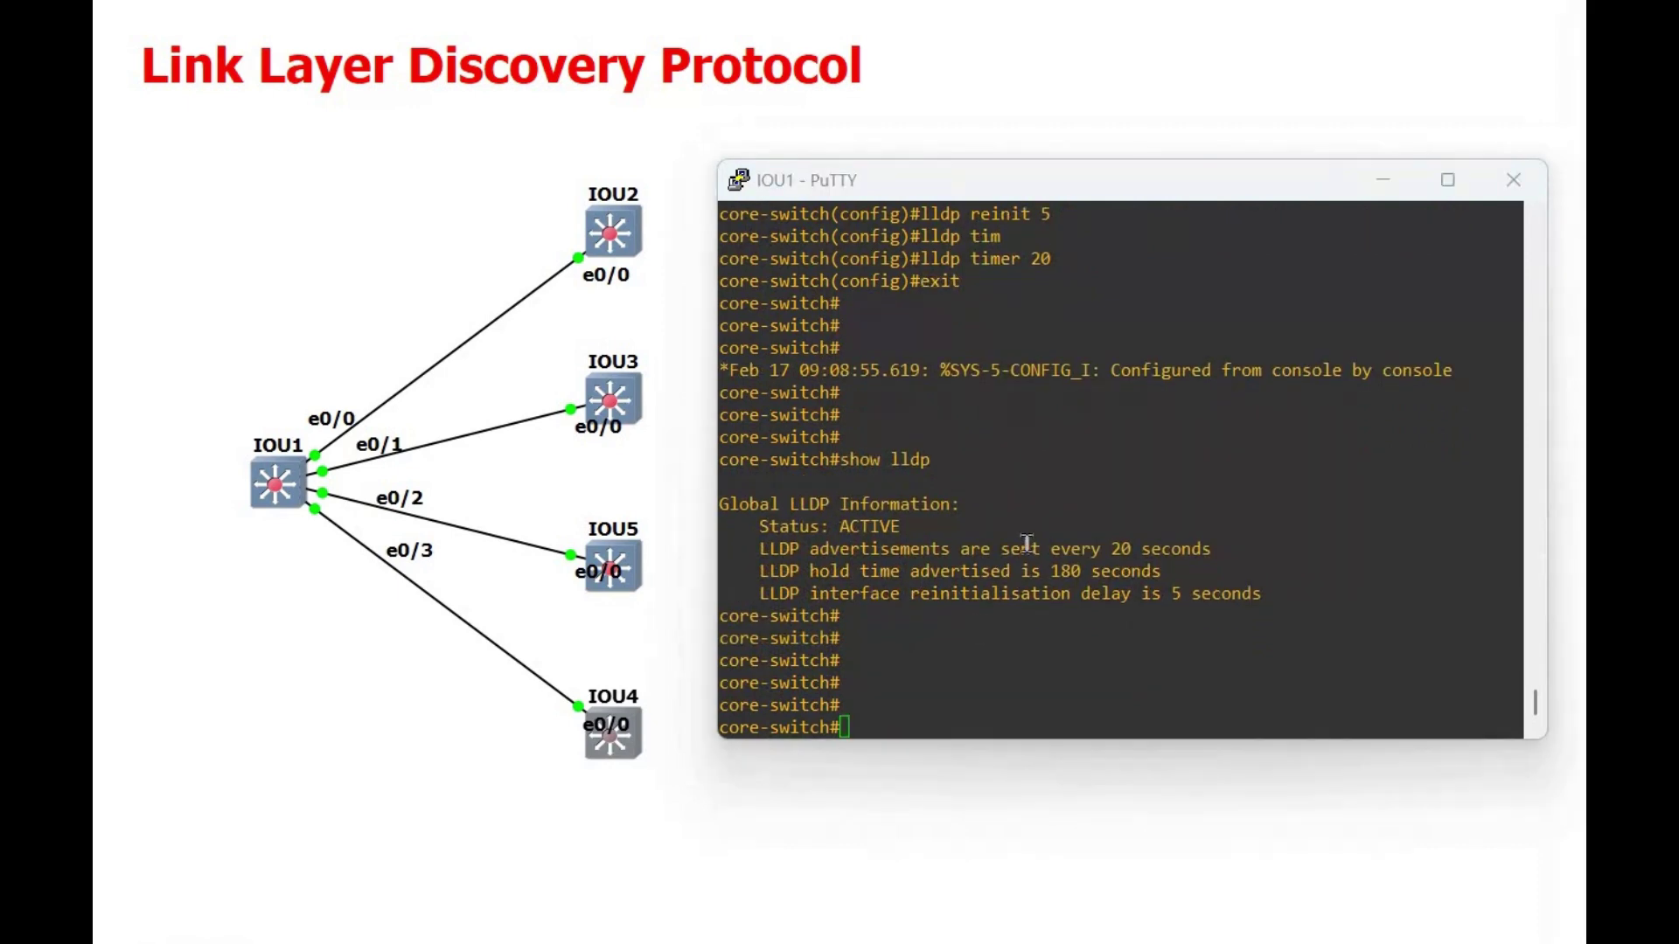
double_click(974, 562)
key("Return")
key("Return")
type("show lldp ?")
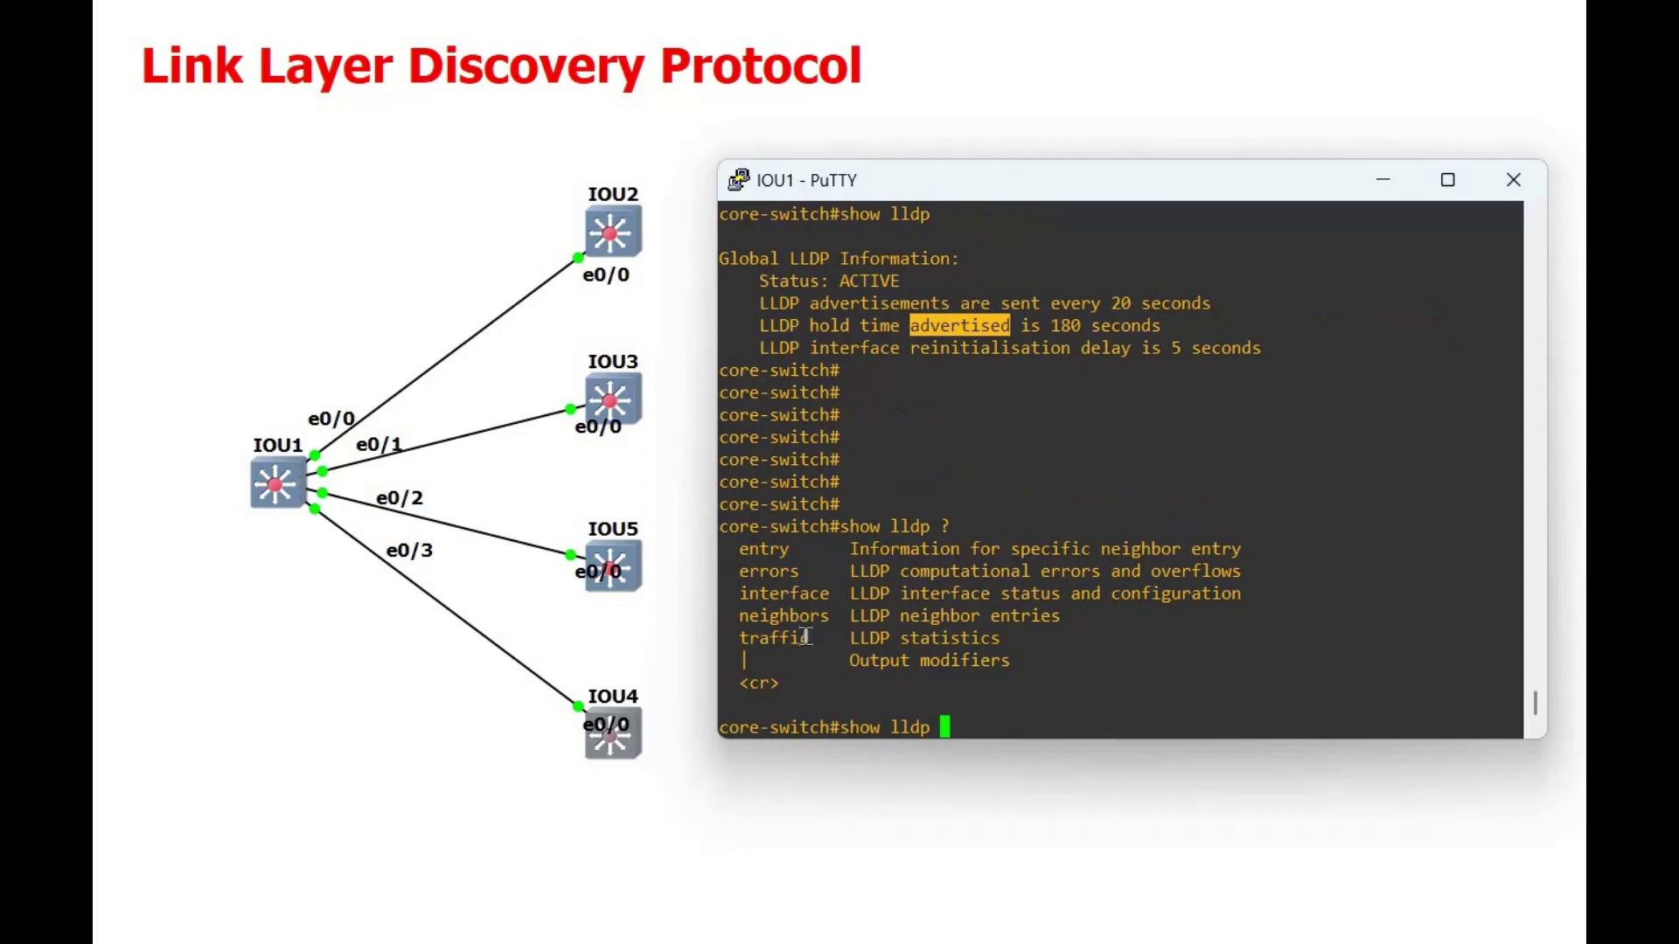
type("tr")
Run show lldp traffic and highlight the 176 frames out, 35 frames in and error counters.
key("Tab")
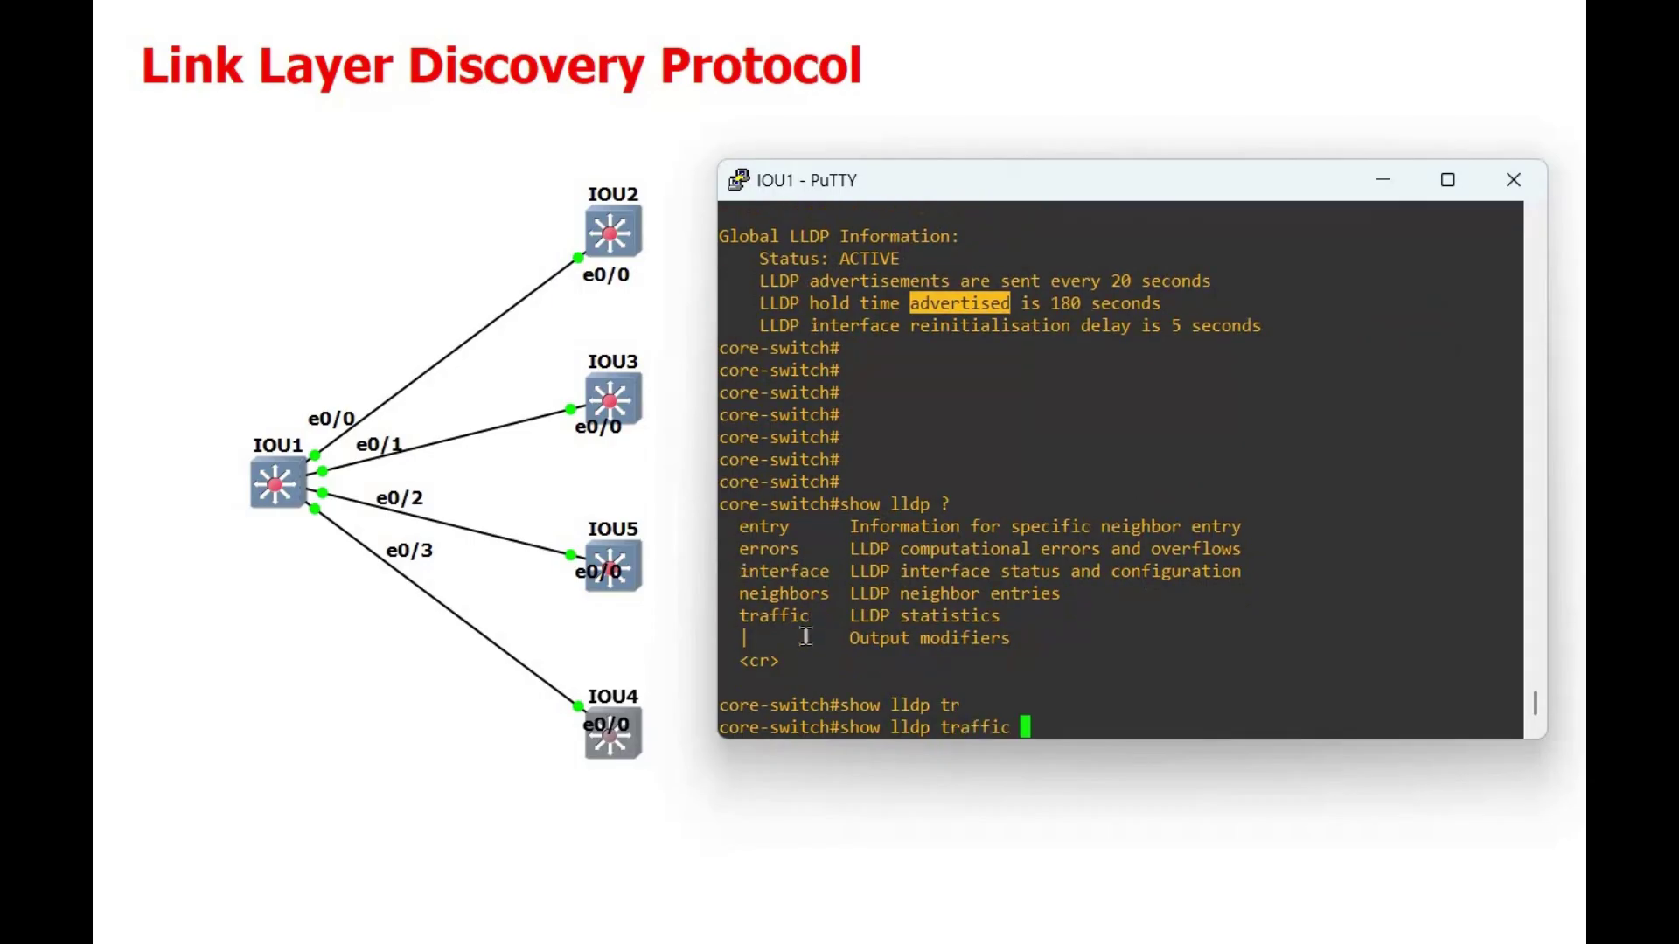
key("Return")
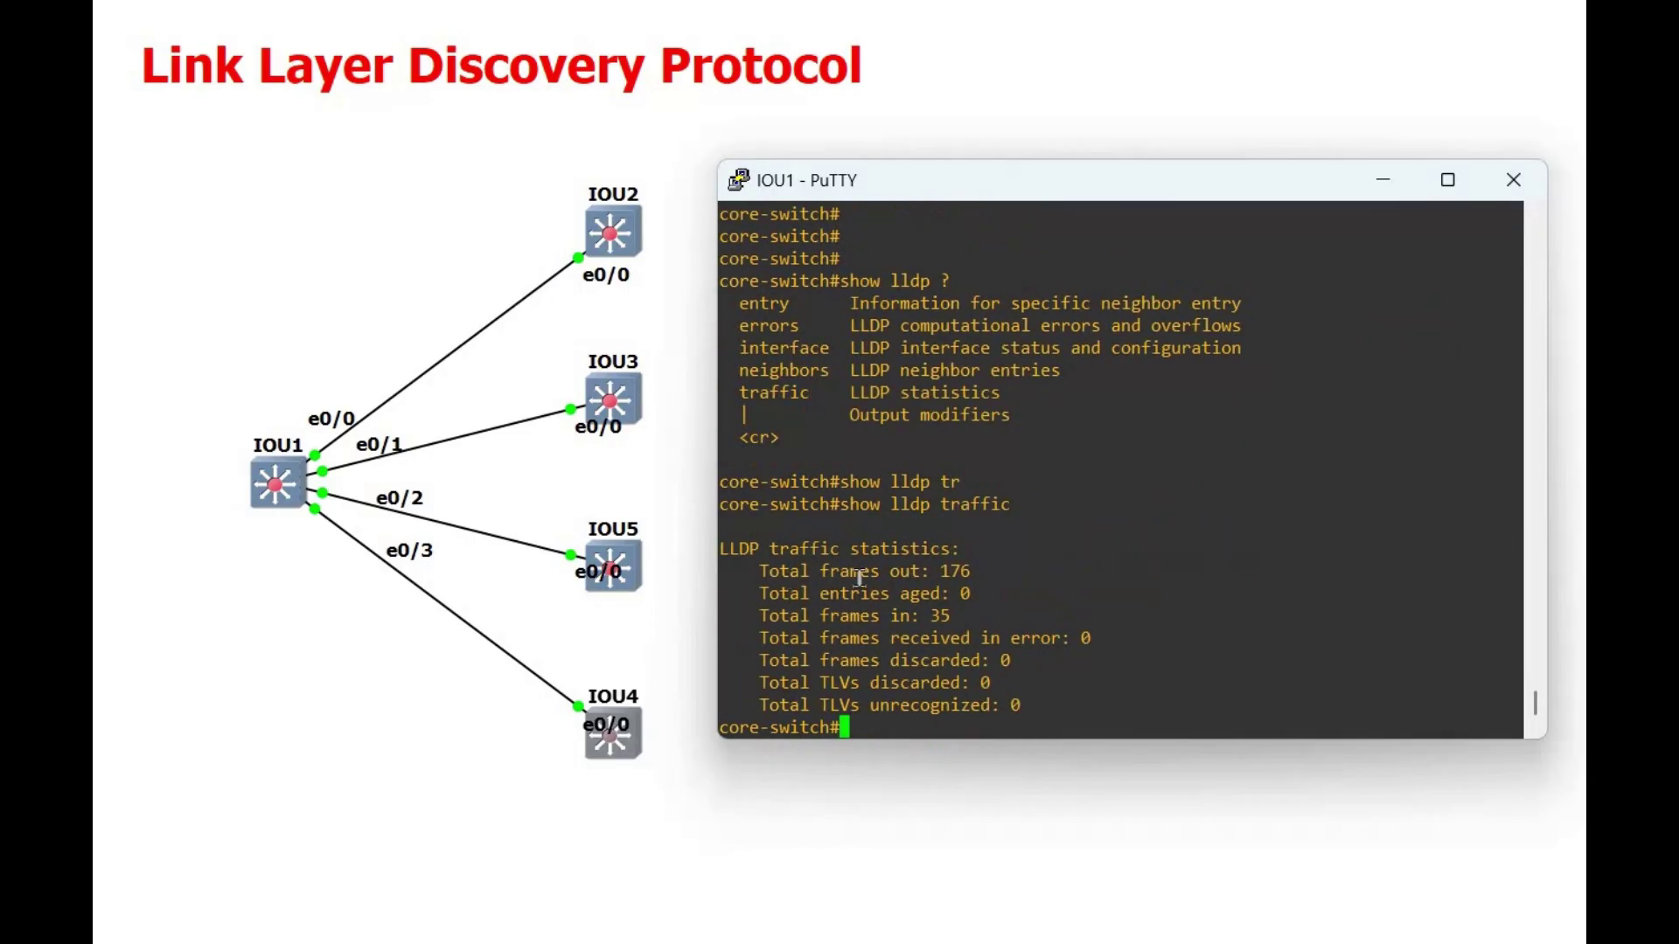
mouse_move(1007, 579)
left_mouse_down()
mouse_move(848, 577)
mouse_move(1003, 602)
left_mouse_up()
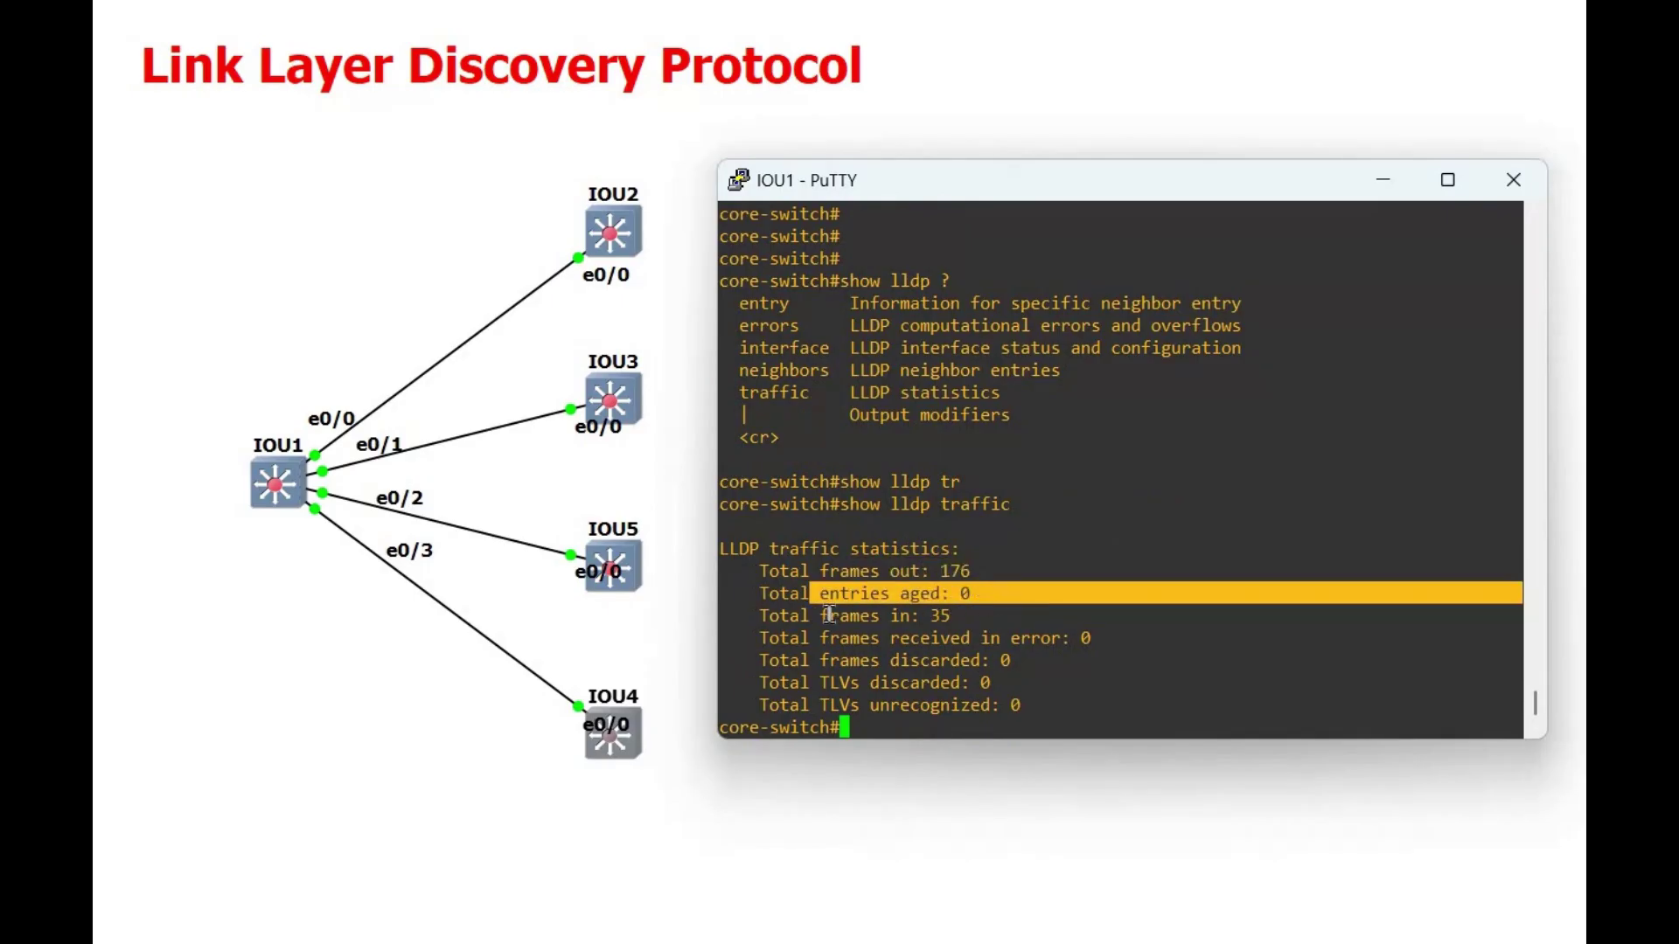
triple_click(874, 619)
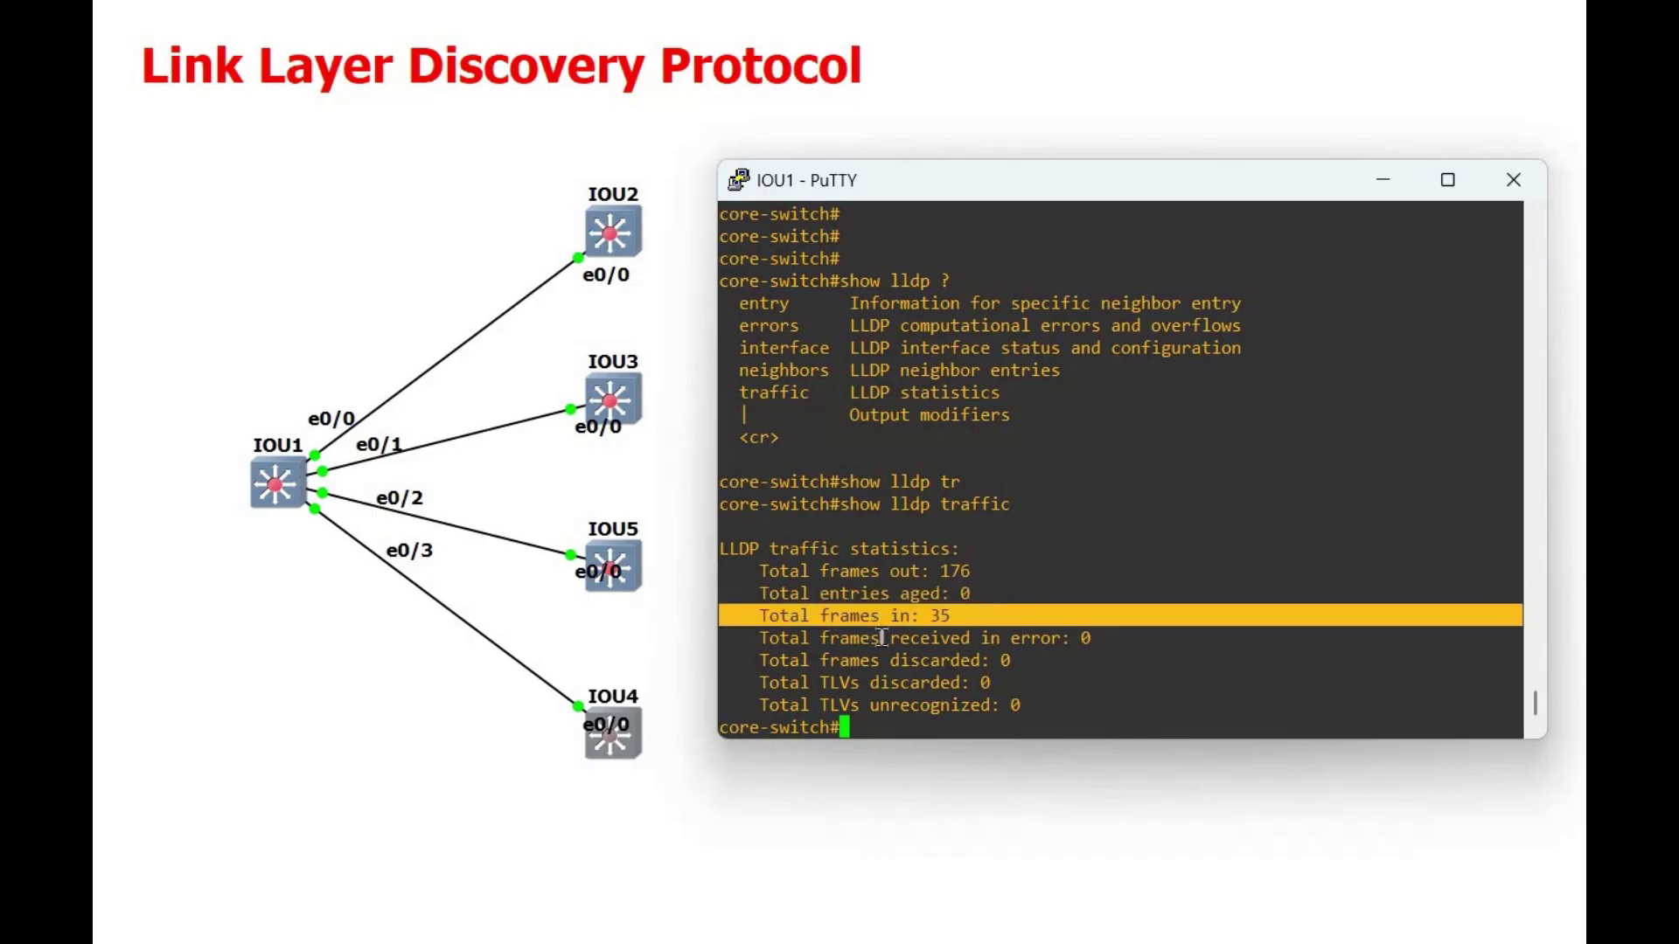
left_click(881, 637)
triple_click(881, 638)
key("Up")
key("BackSpace")
key("BackSpace")
key("BackSpace")
key("BackSpace")
key("BackSpace")
key("BackSpace")
key("BackSpace")
key("BackSpace")
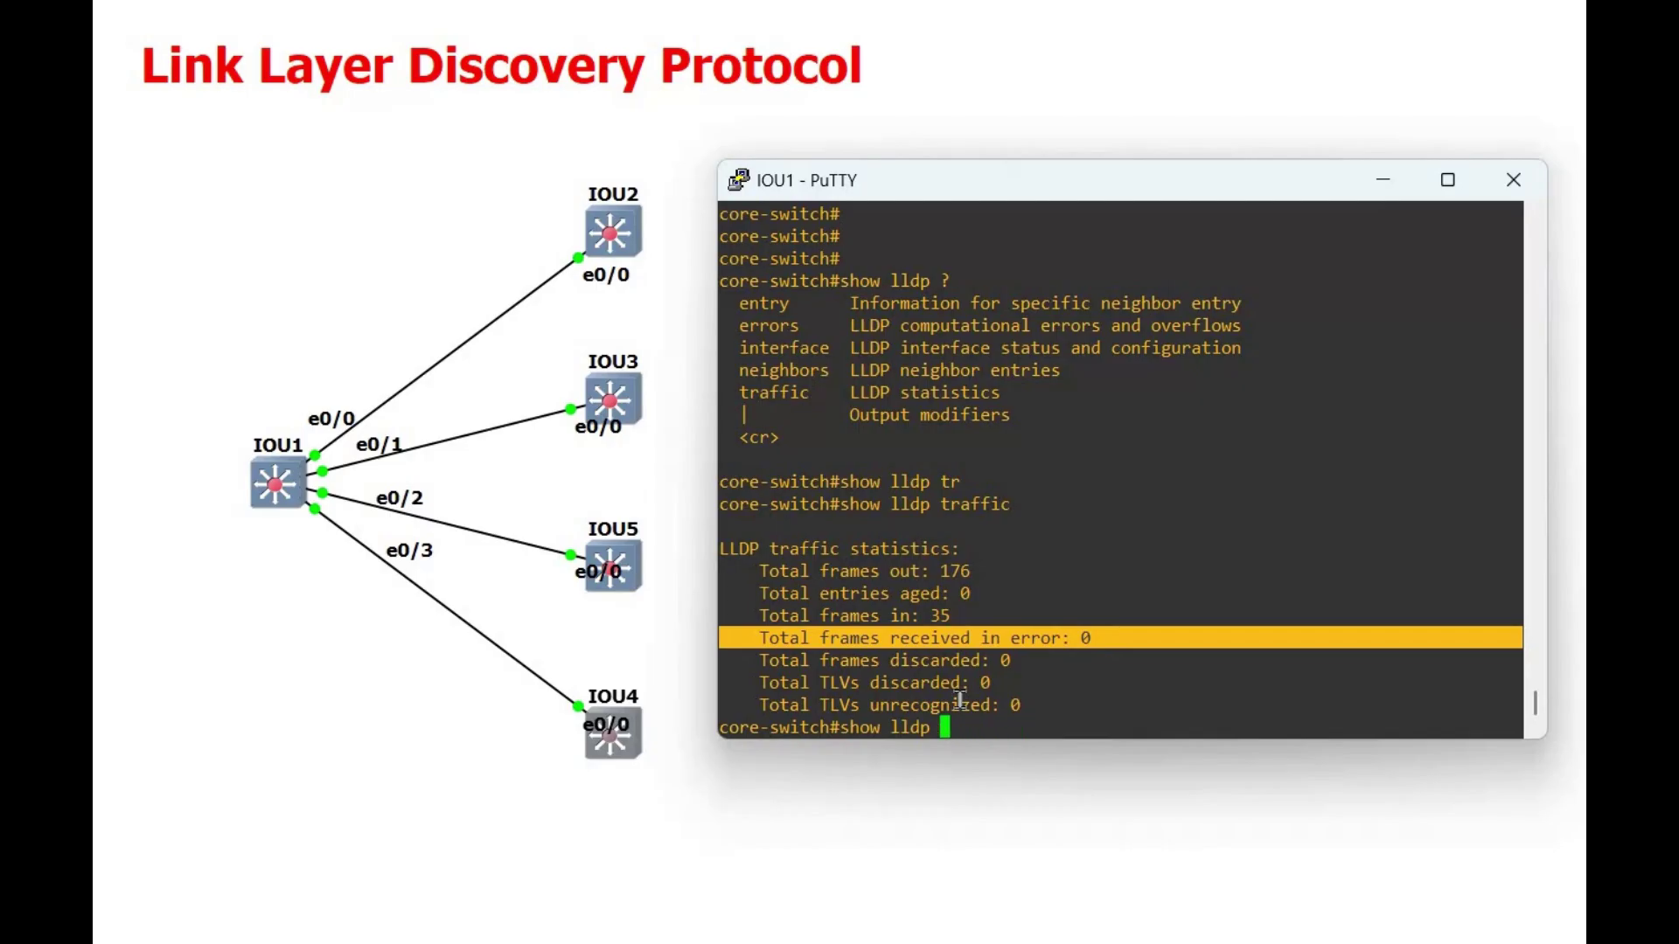
List all of the core switch IOU1's LLDP neighbors.
type("nei")
key("Tab")
key("Return")
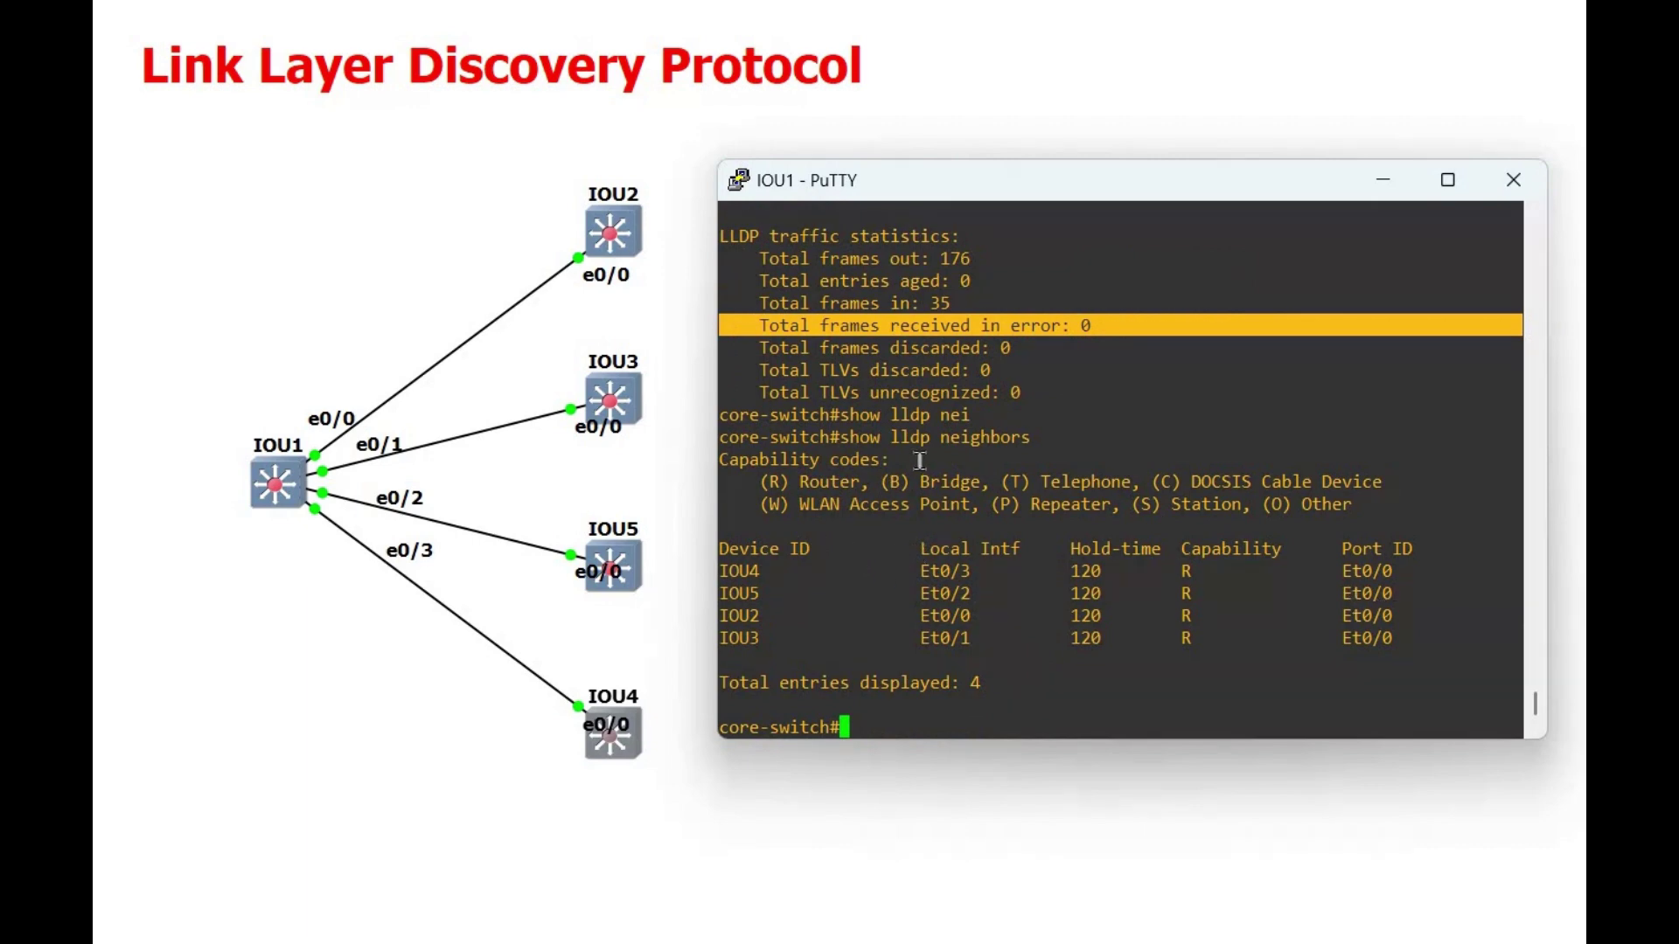
Run show lldp neighbors ethernet 0/0 to show only the Ethernet 0/0 neighbor.
type("show lldp nei")
key("Tab")
type("?")
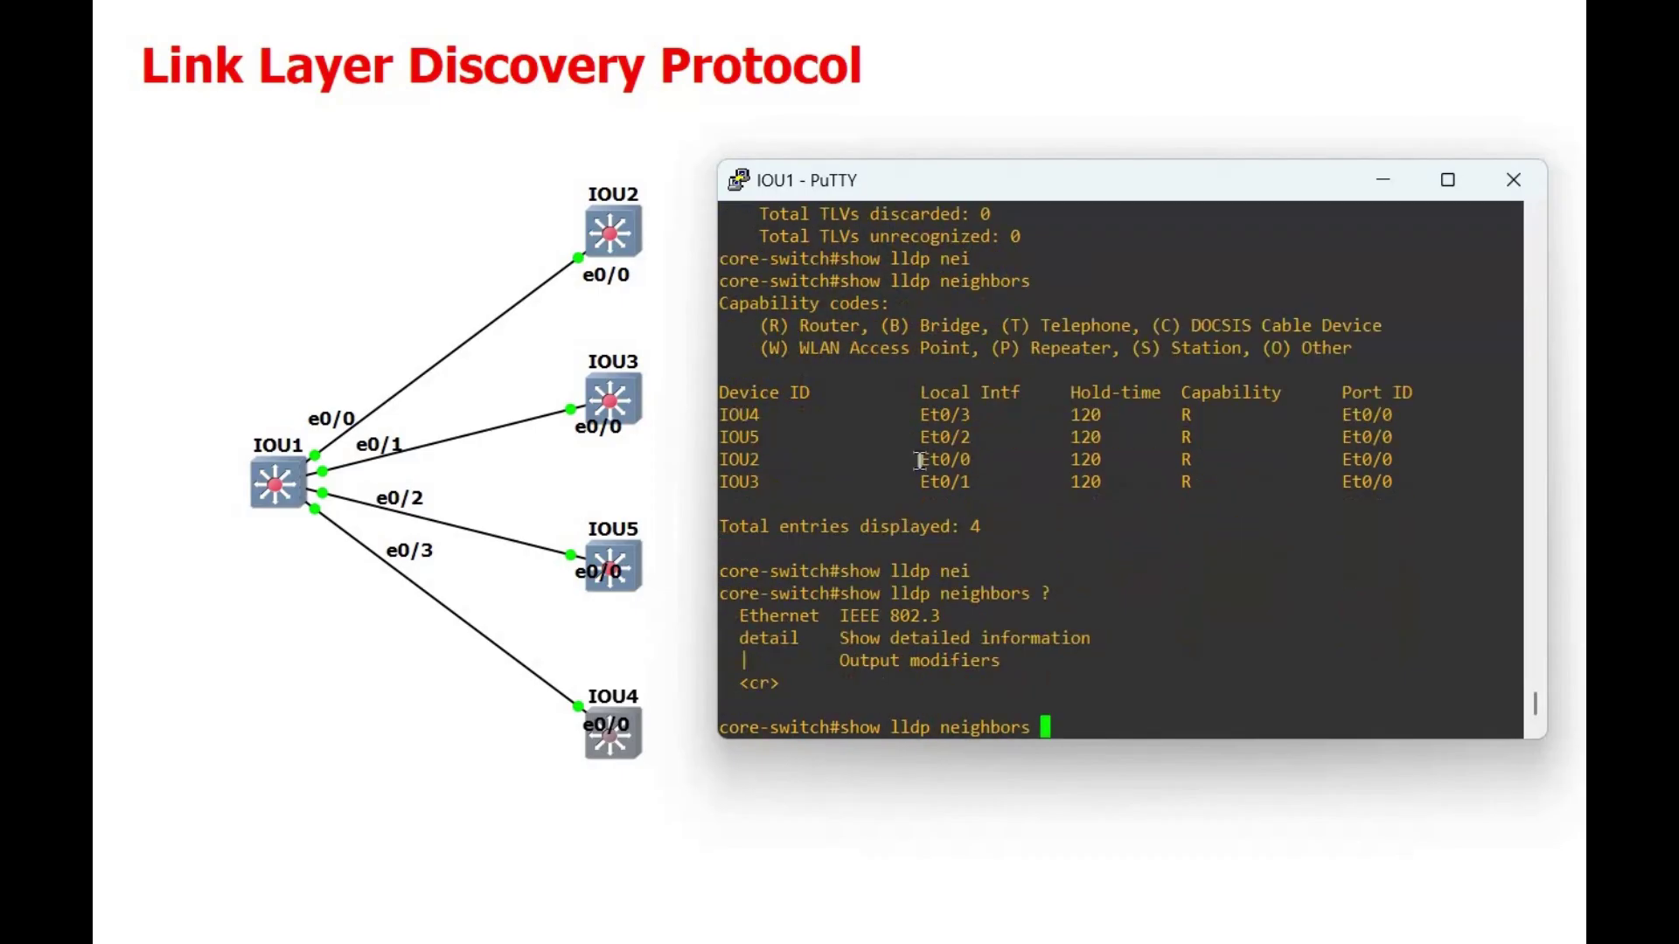
type("ei")
key("Tab")
key("BackSpace")
type("th")
key("Tab")
type("0/")
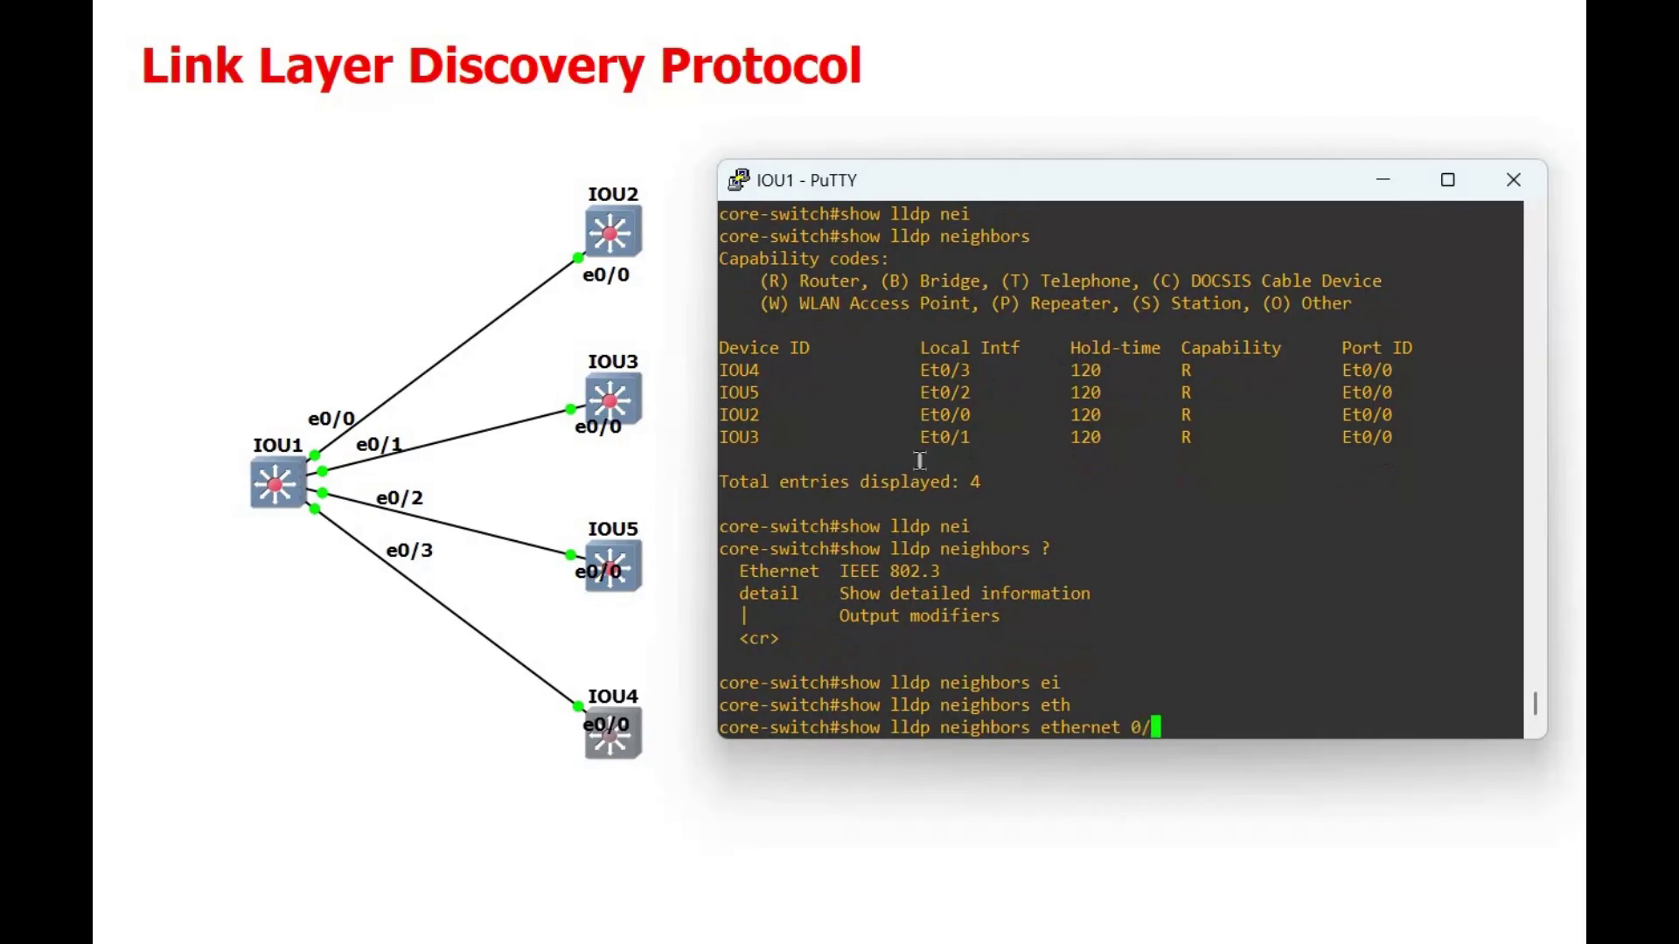
type("0")
key("Return")
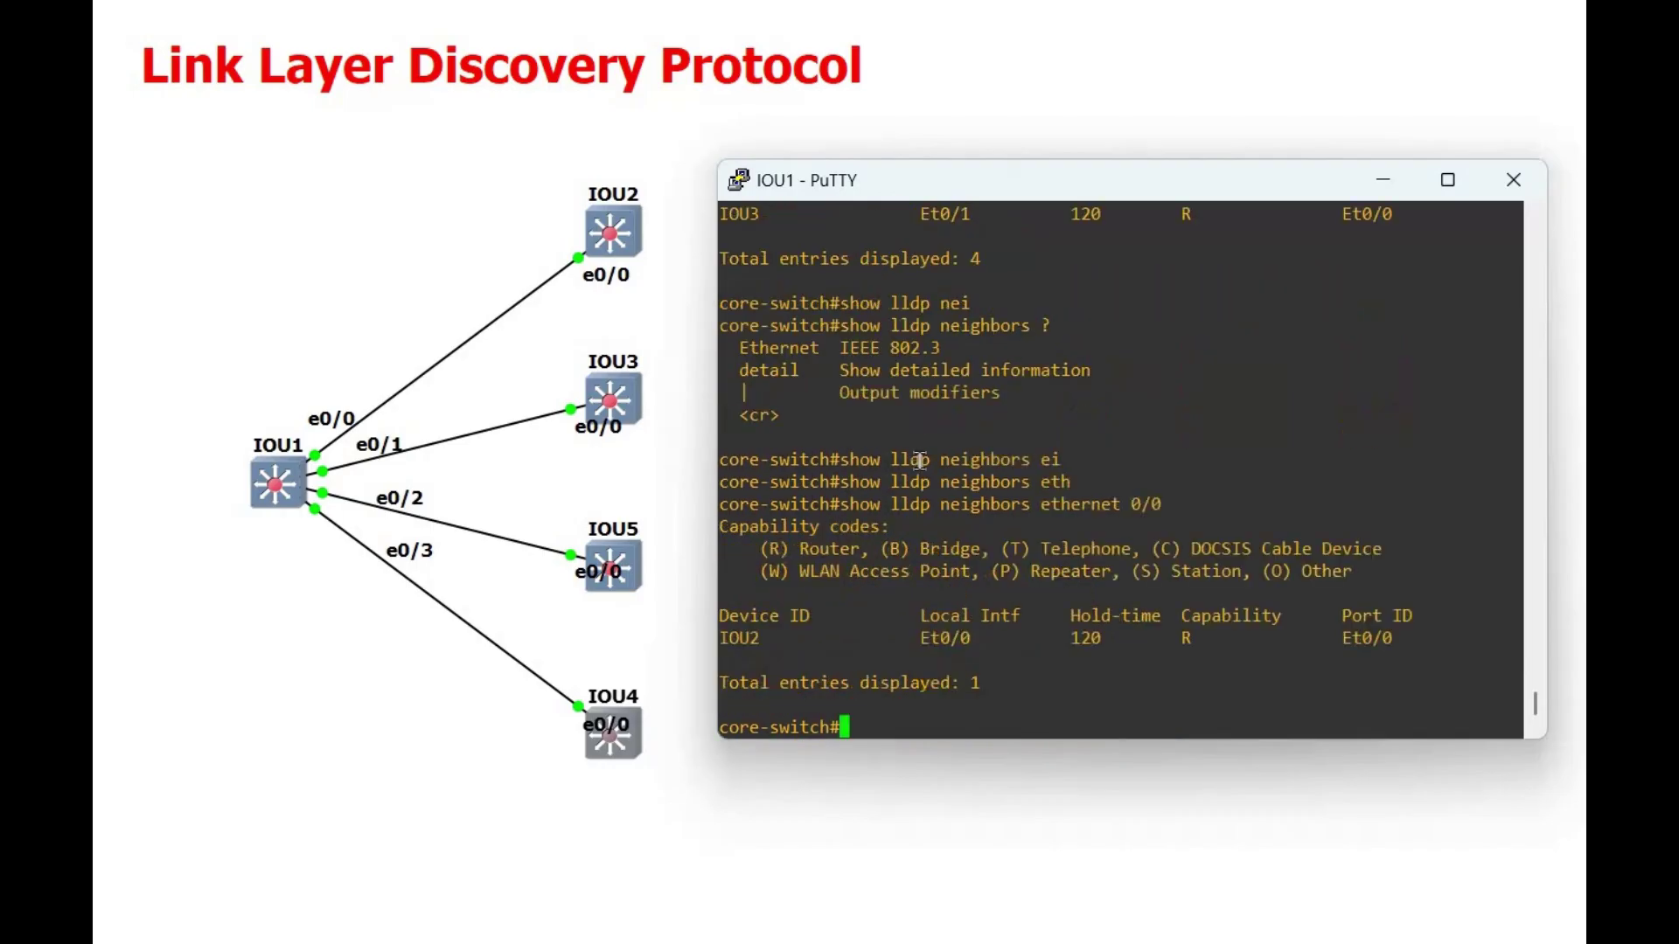
Highlight the IOU2 neighbor row (hold time 120, capability R) and the table header row.
triple_click(739, 633)
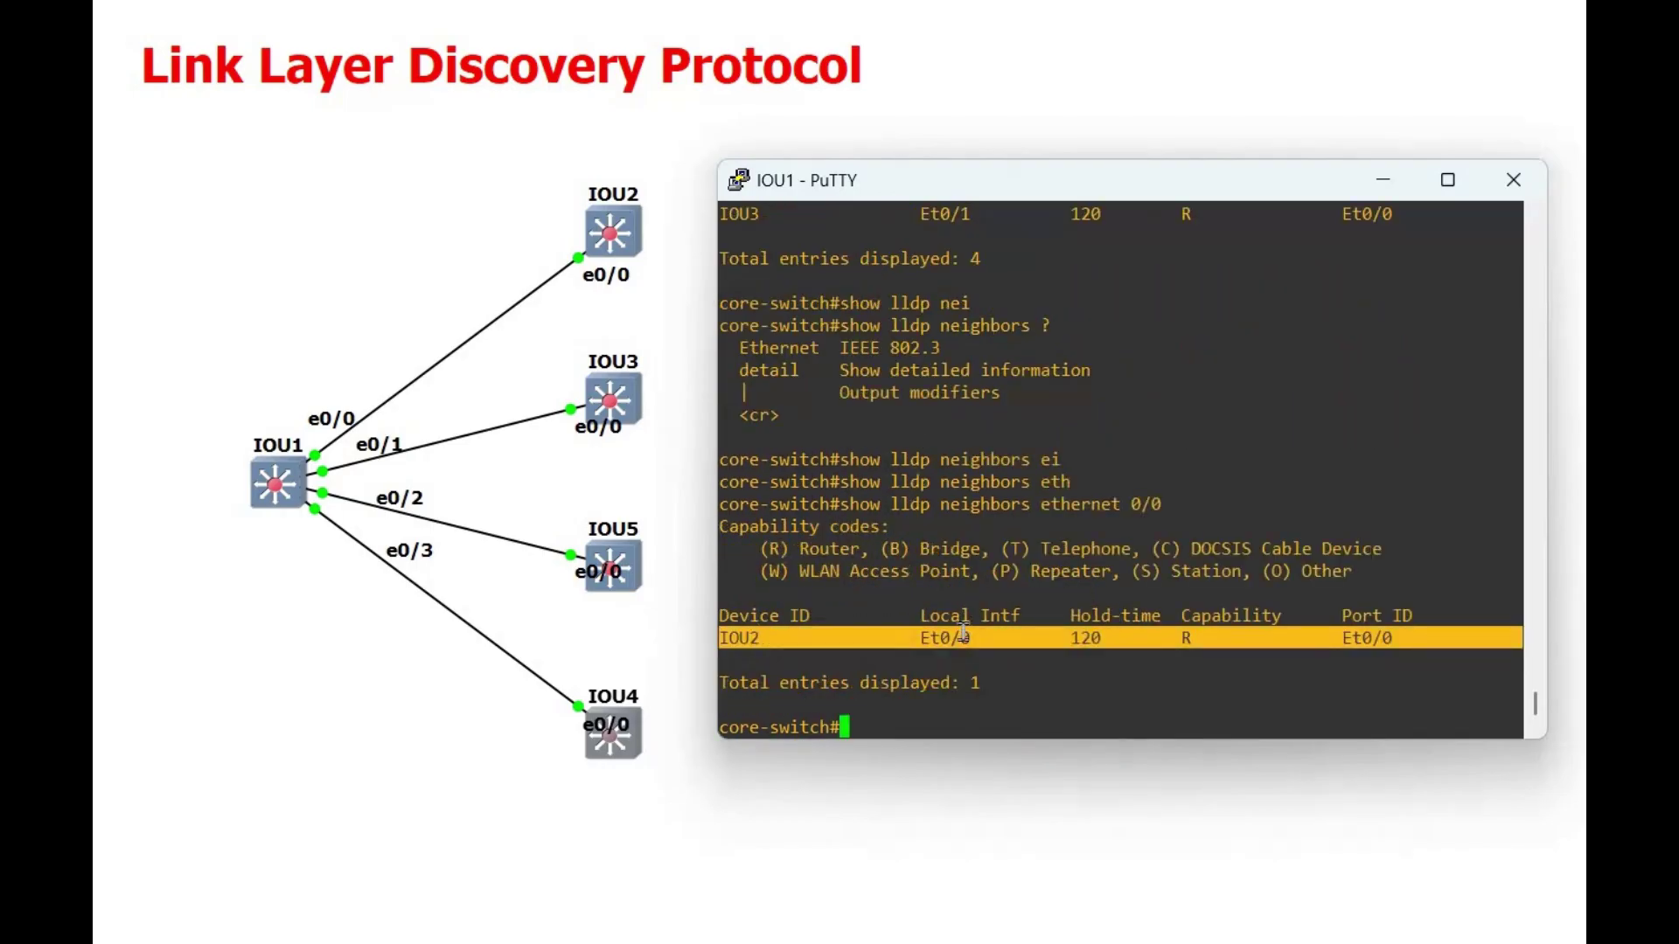
triple_click(1126, 621)
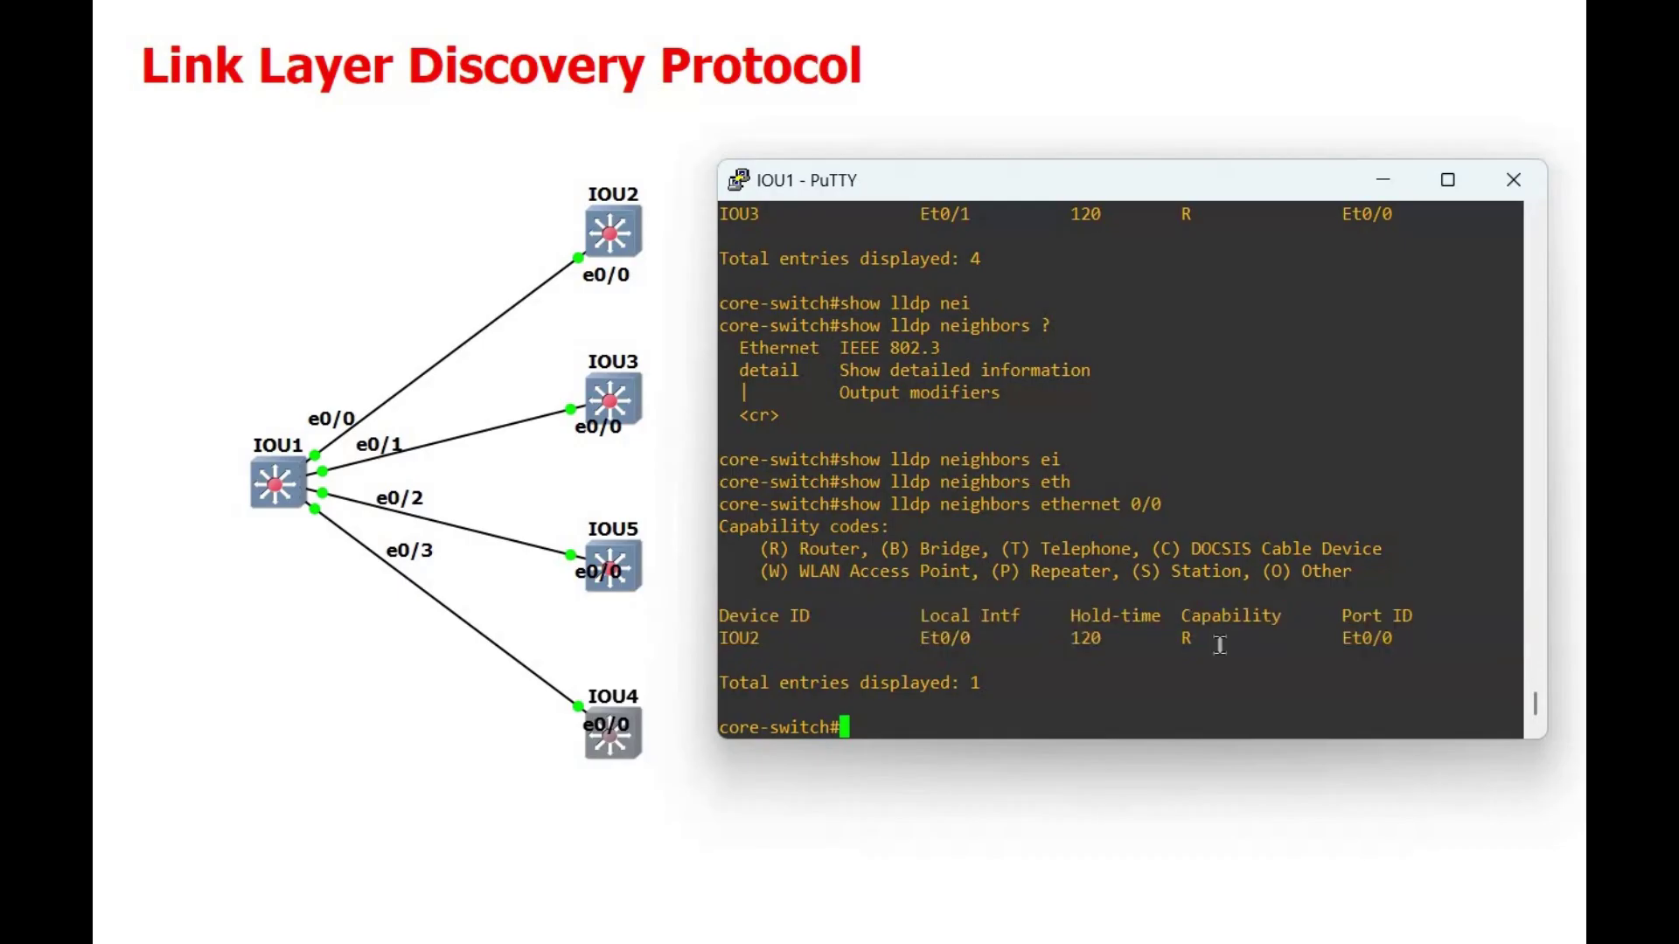
double_click(1220, 639)
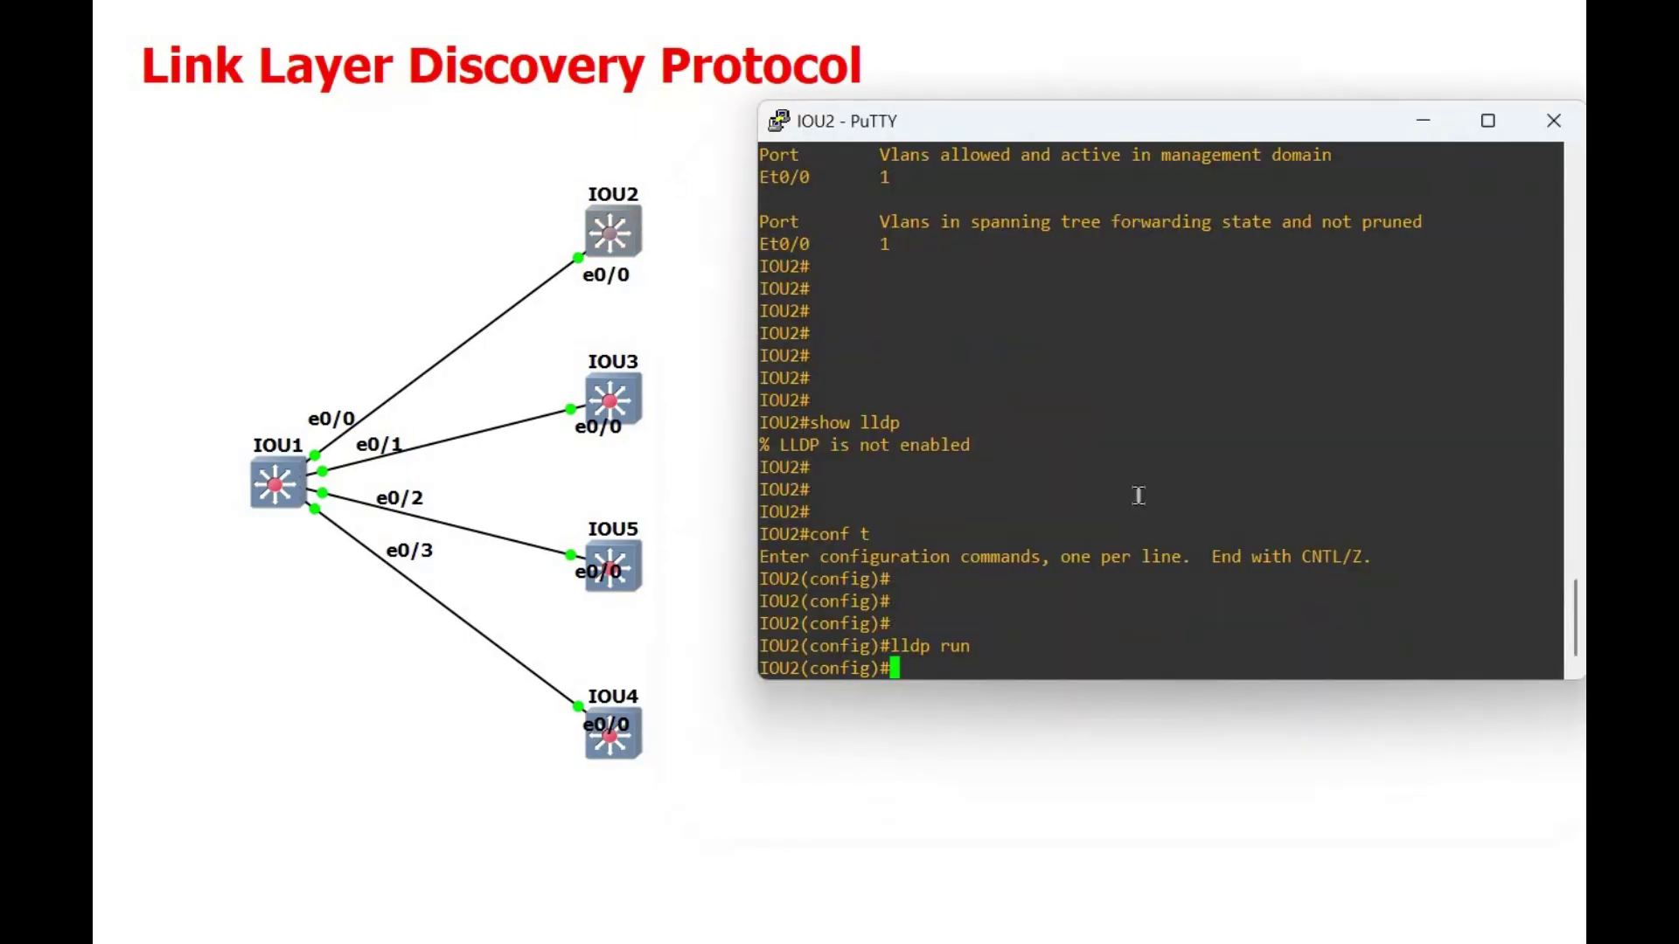
Change the IOU2 switch's hostname to interentworks in config mode.
key("Return")
key("Return")
key("Return")
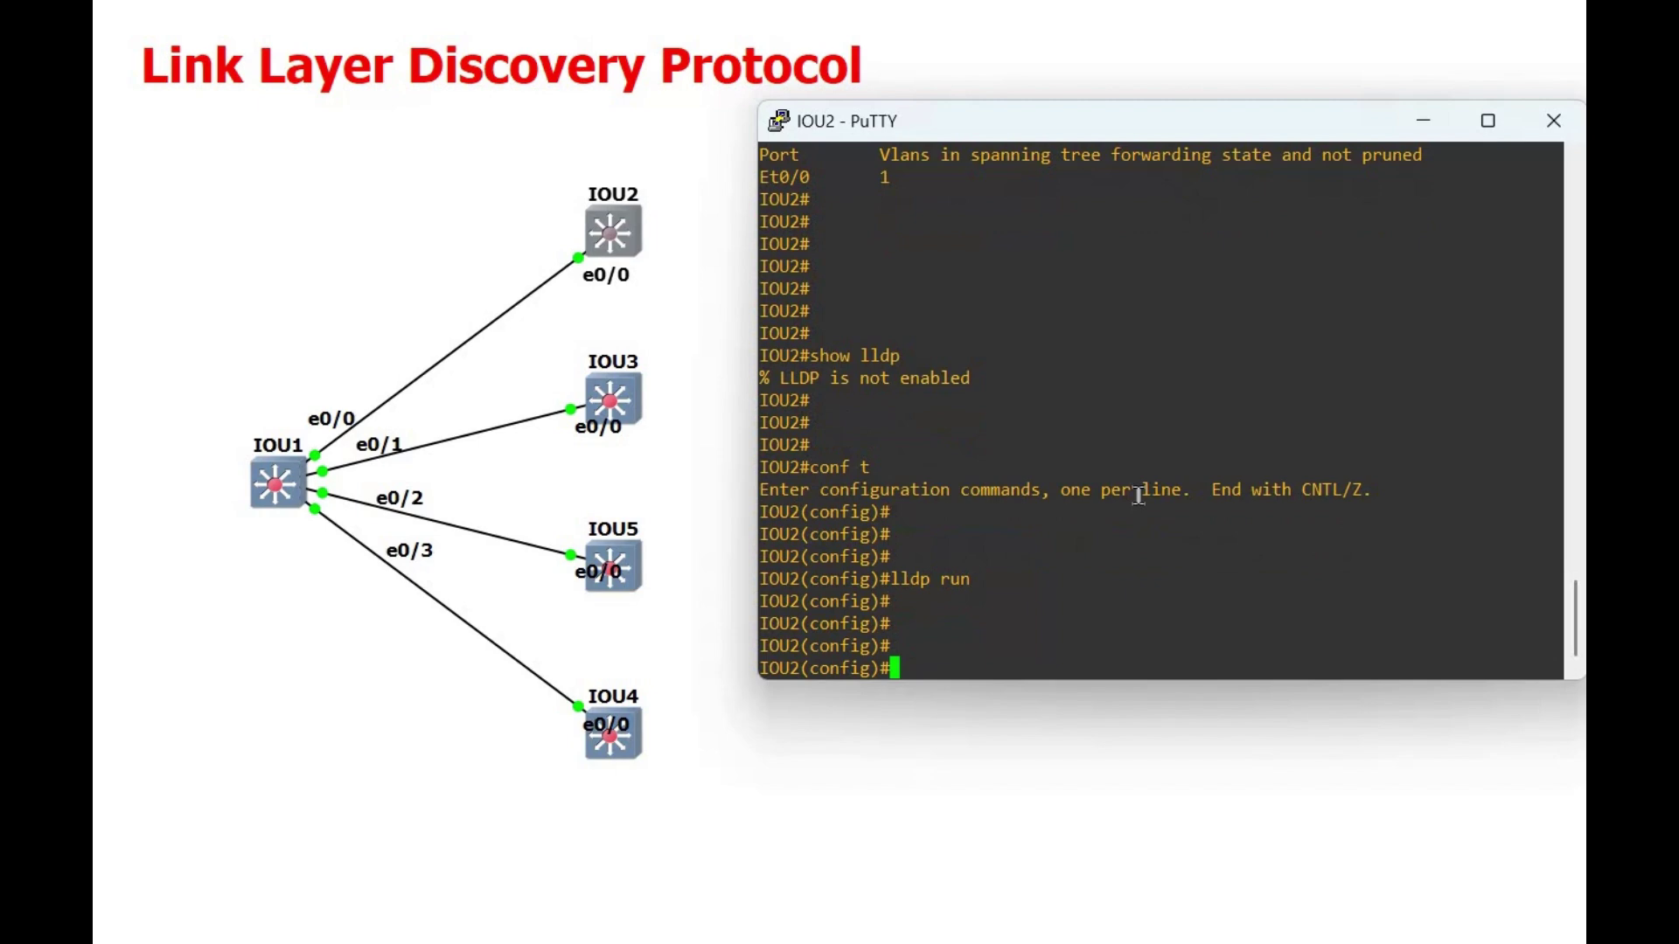
type("hos")
key("Tab")
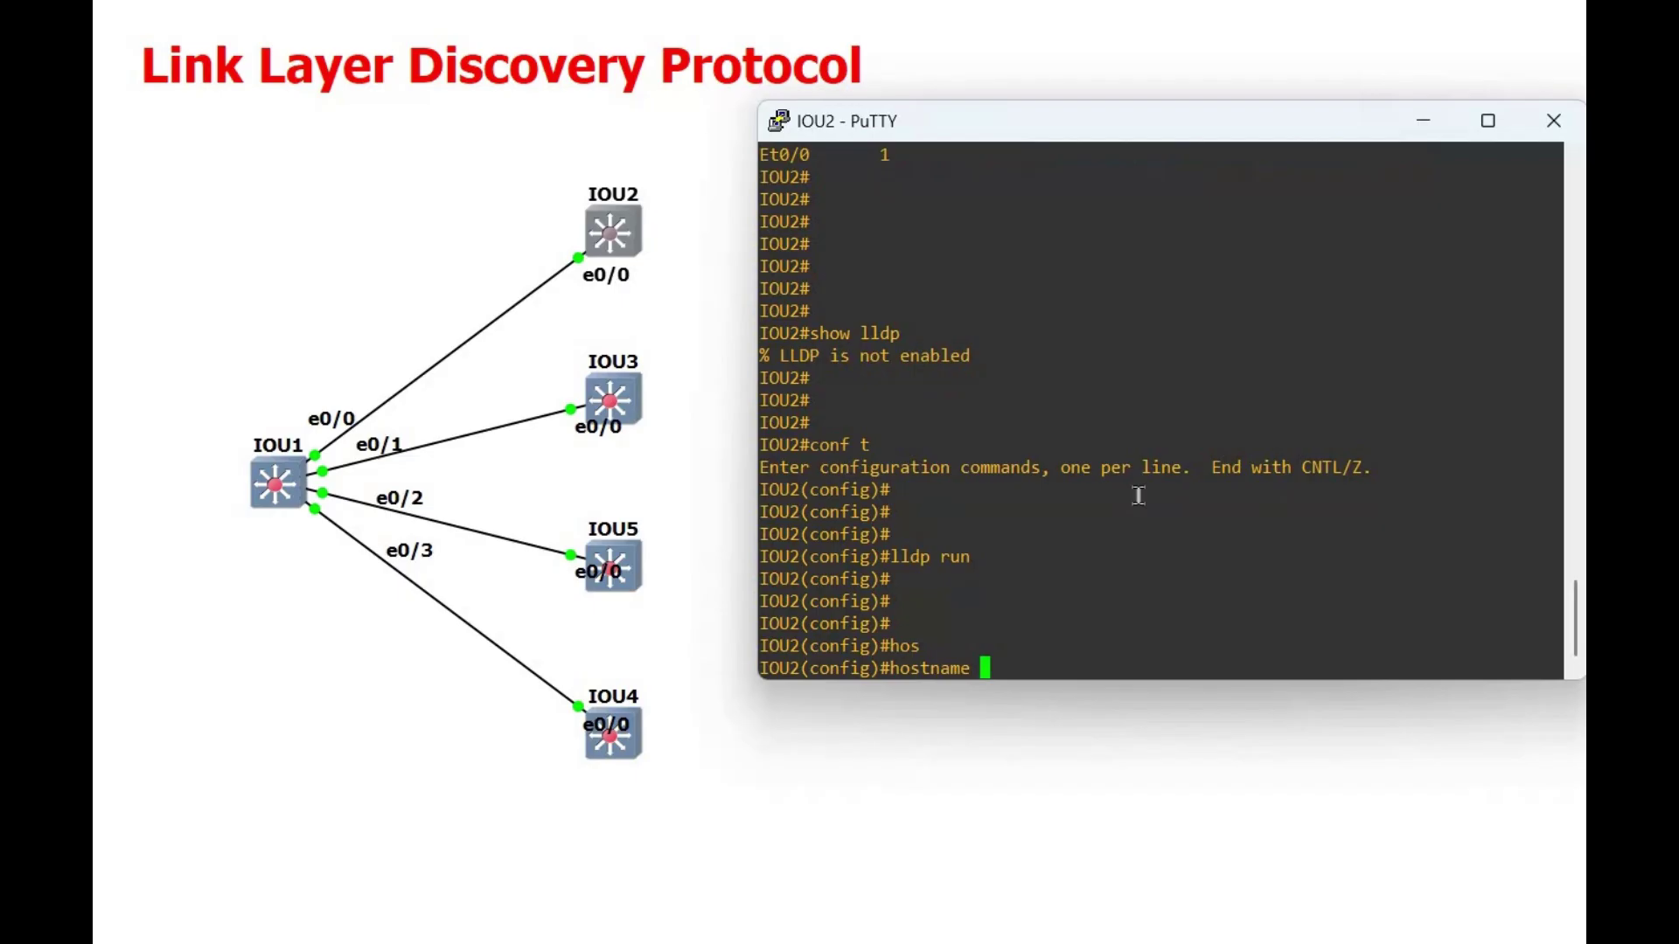
type("interentworks")
key("Return")
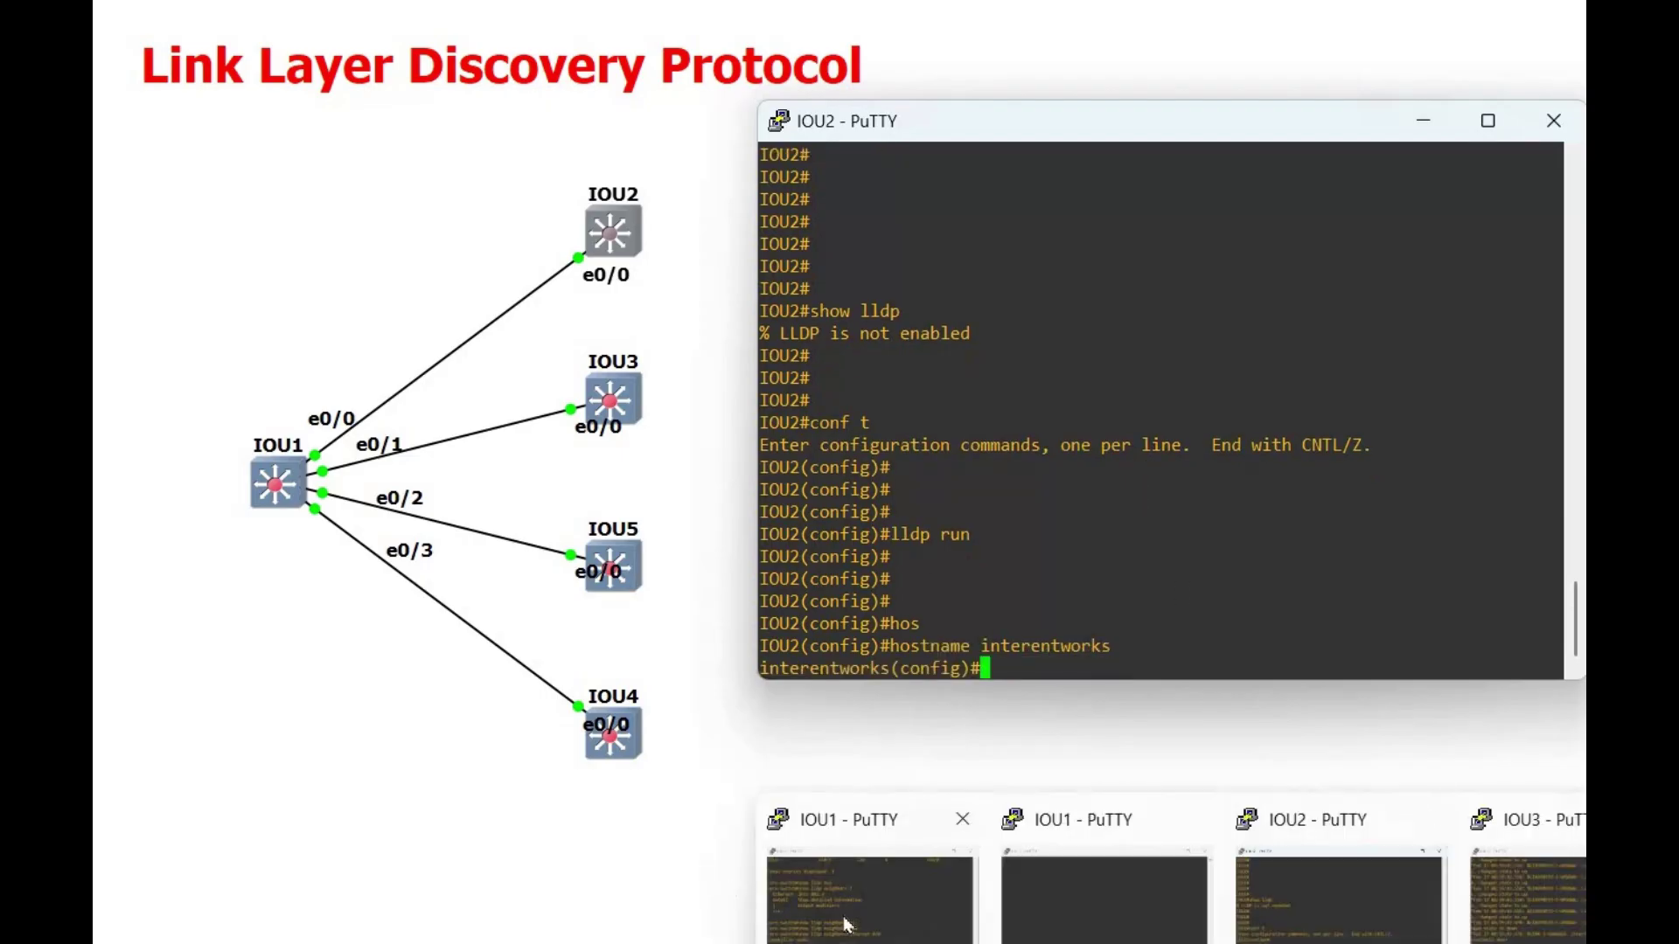
On IOU1, rerun show lldp neighbors ethernet 0/0, now showing neighbor interentworks.
left_click(962, 831)
key("Up")
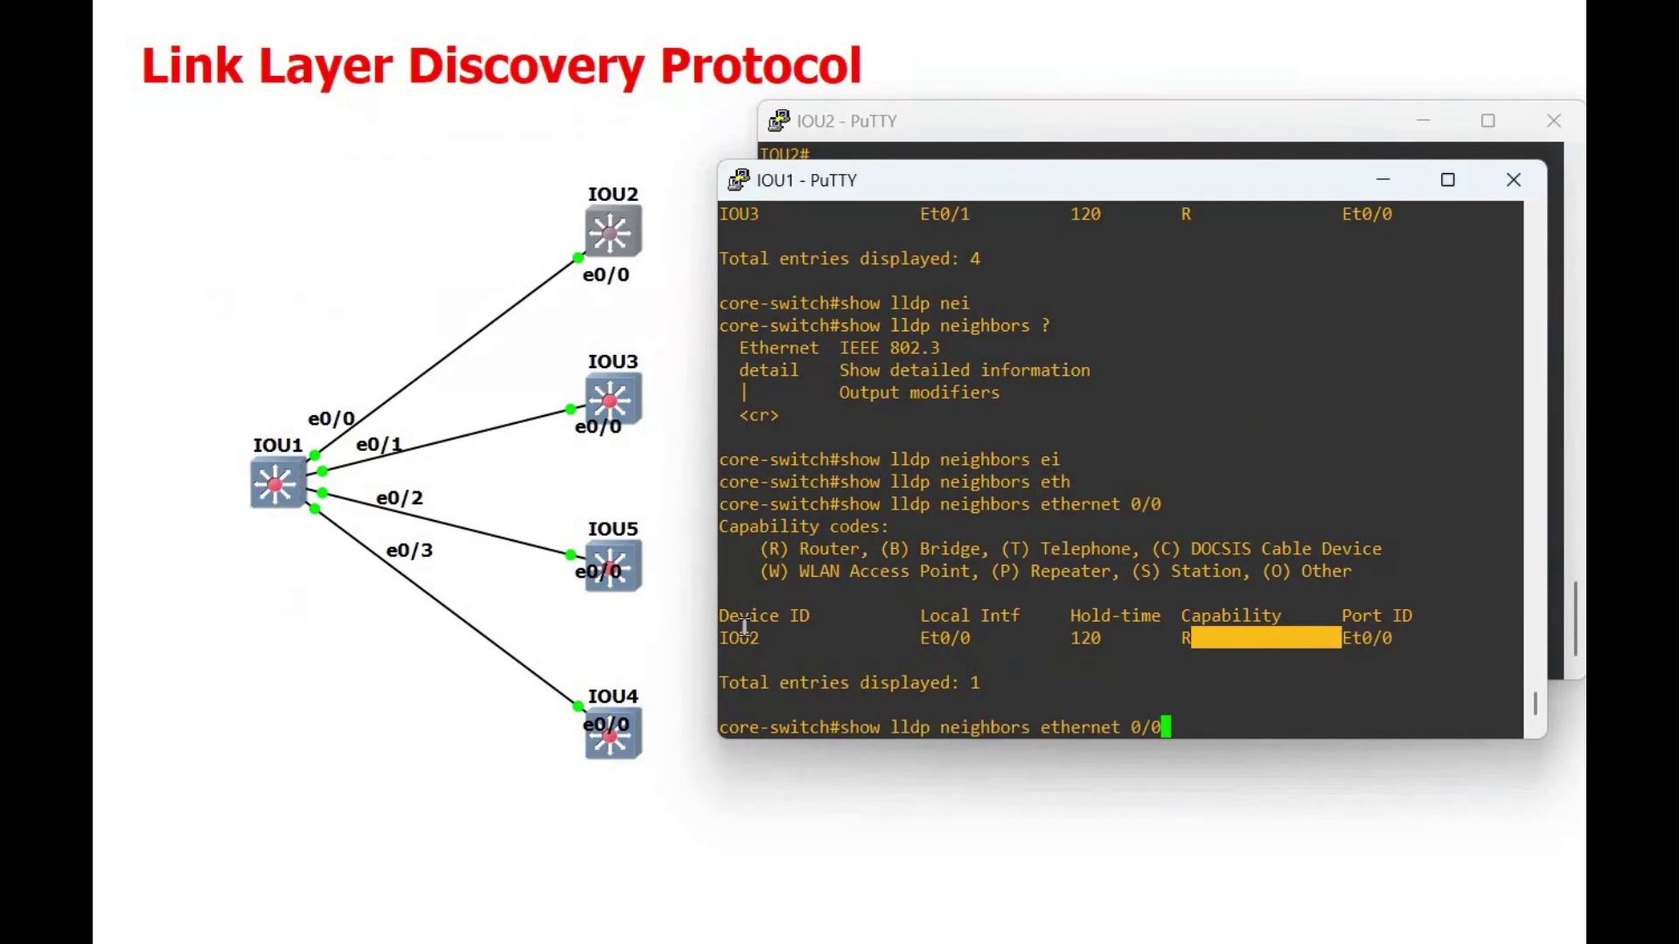
key("Return")
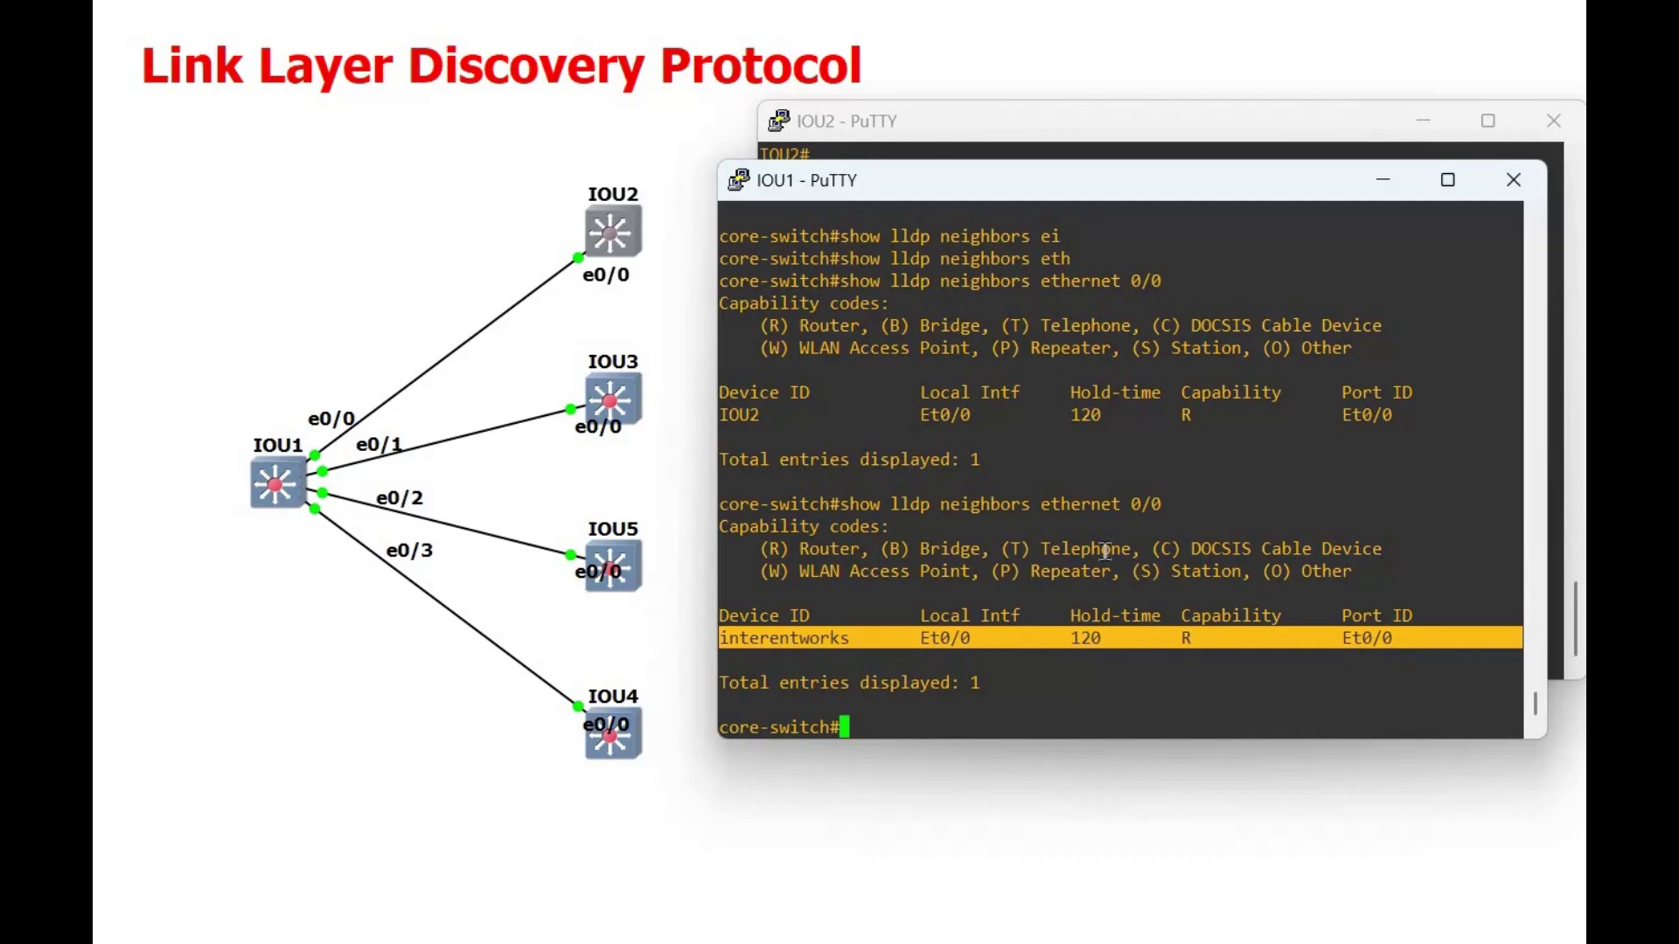
Trim the command back to show lldp and list its available options with ?
key("Up")
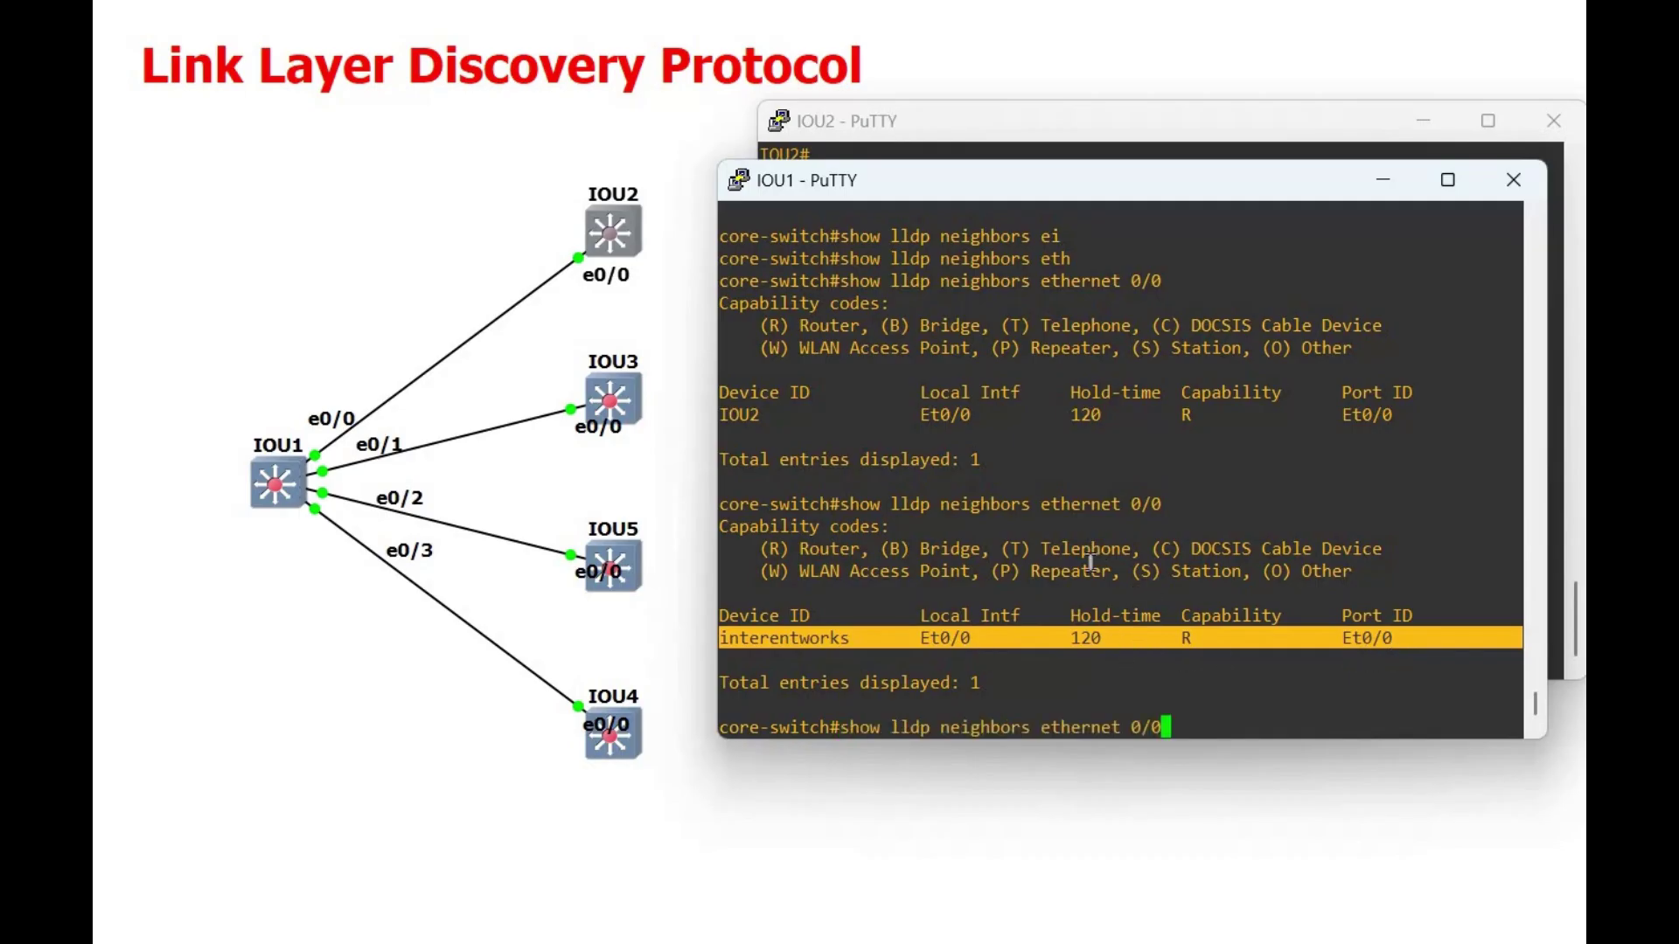
key("BackSpace")
key("BackSpace")
key("BackSpace")
key("BackSpace")
key("BackSpace")
key("BackSpace")
key("BackSpace")
key("BackSpace")
key("BackSpace")
key("BackSpace")
key("BackSpace")
key("BackSpace")
key("BackSpace")
key("BackSpace")
key("BackSpace")
key("BackSpace")
key("BackSpace")
key("BackSpace")
key("BackSpace")
key("BackSpace")
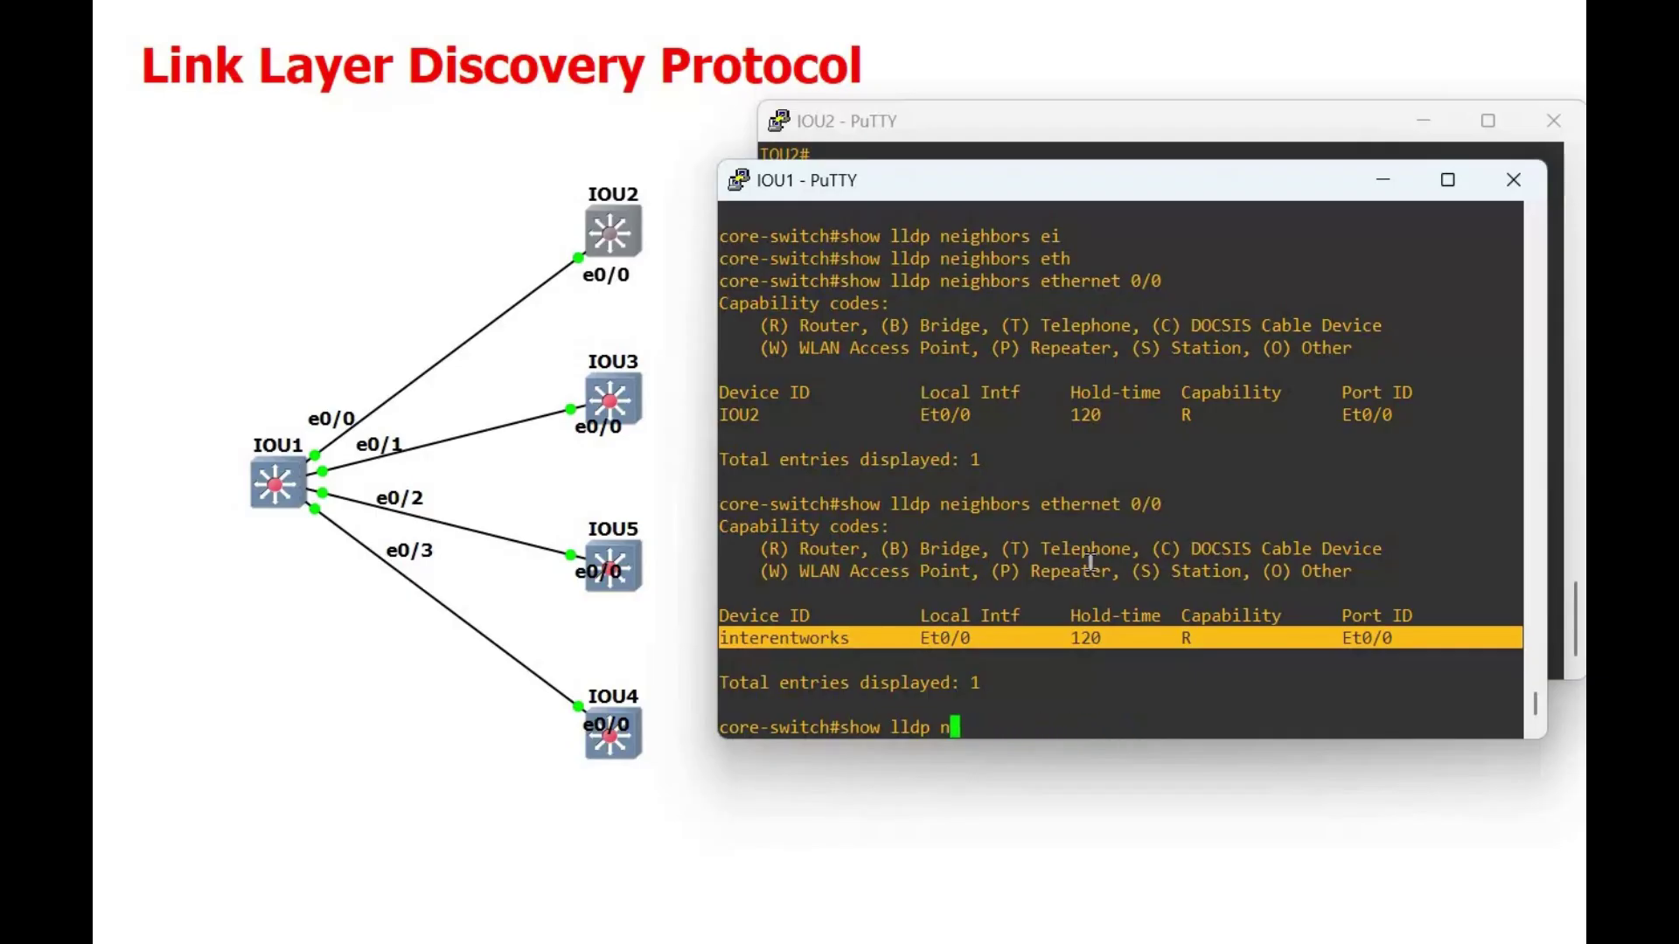
type("?")
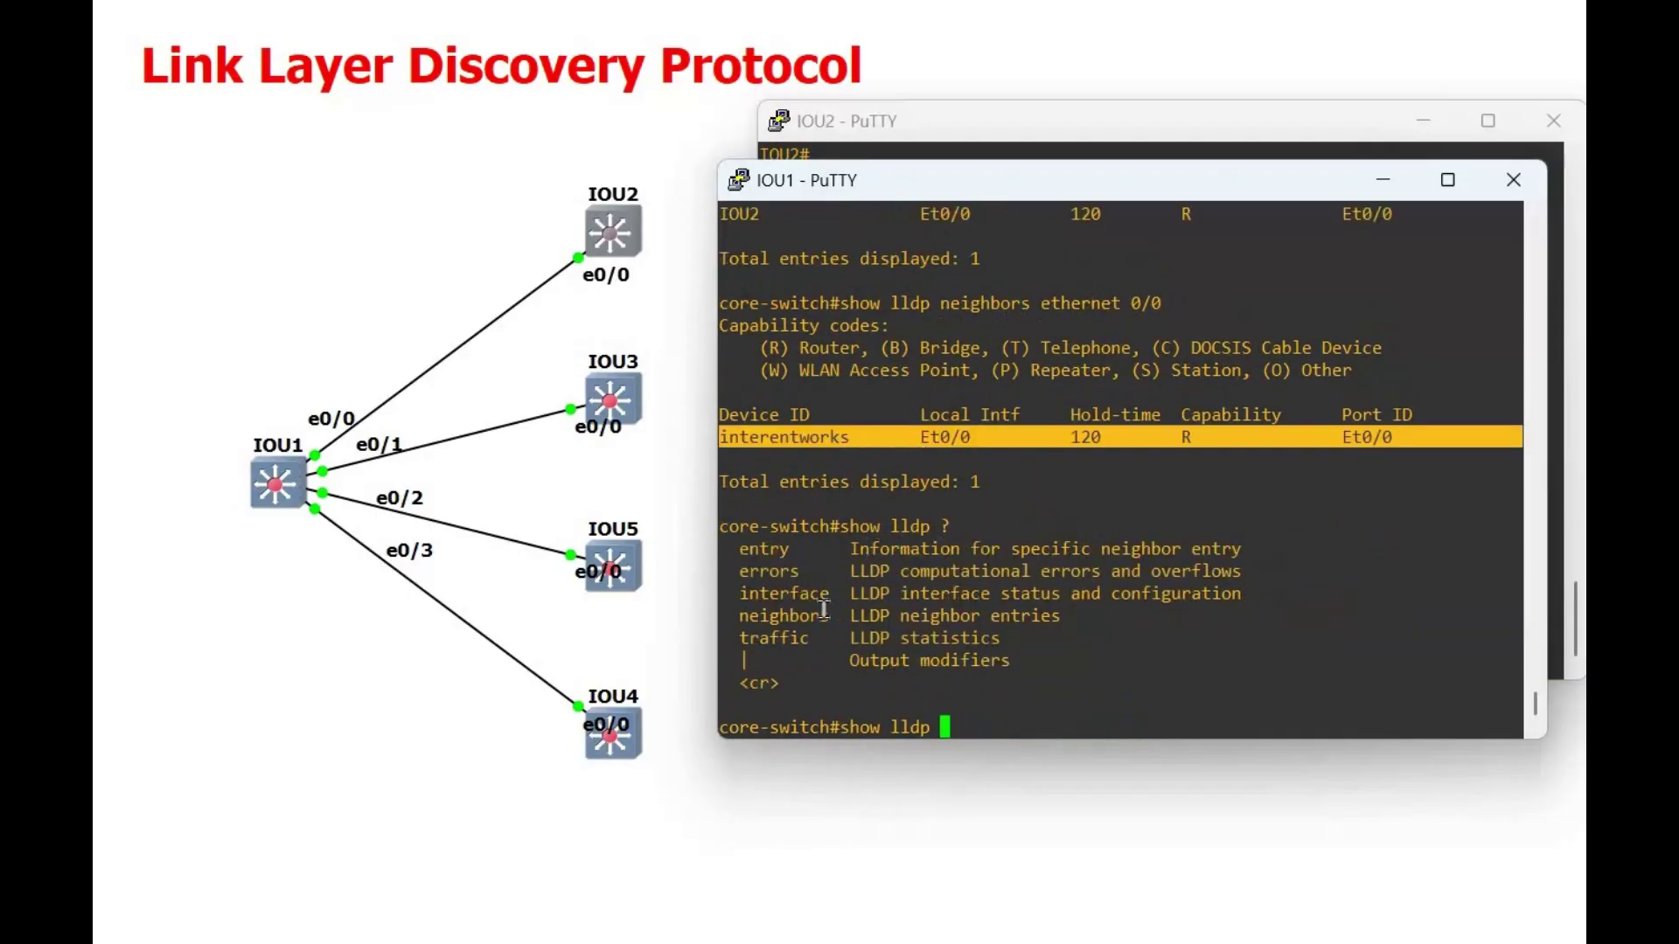
type("en")
Run show lldp entry * and page through all neighbors' detailed entries.
key("Tab")
key("Return")
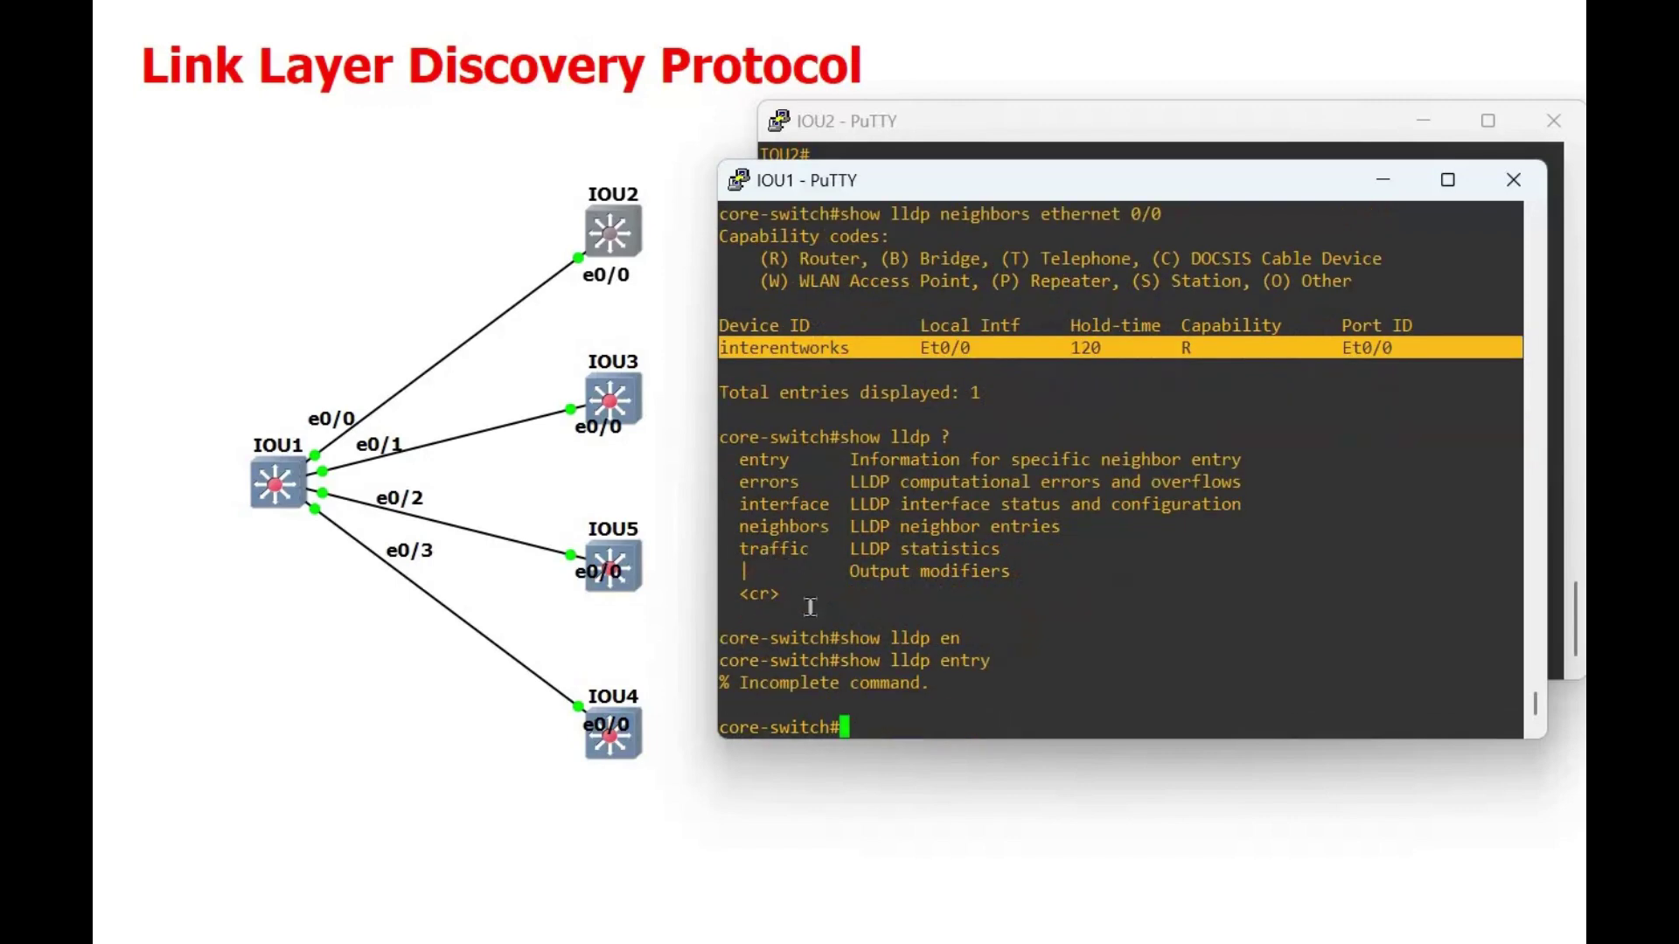
key("Up")
type("?")
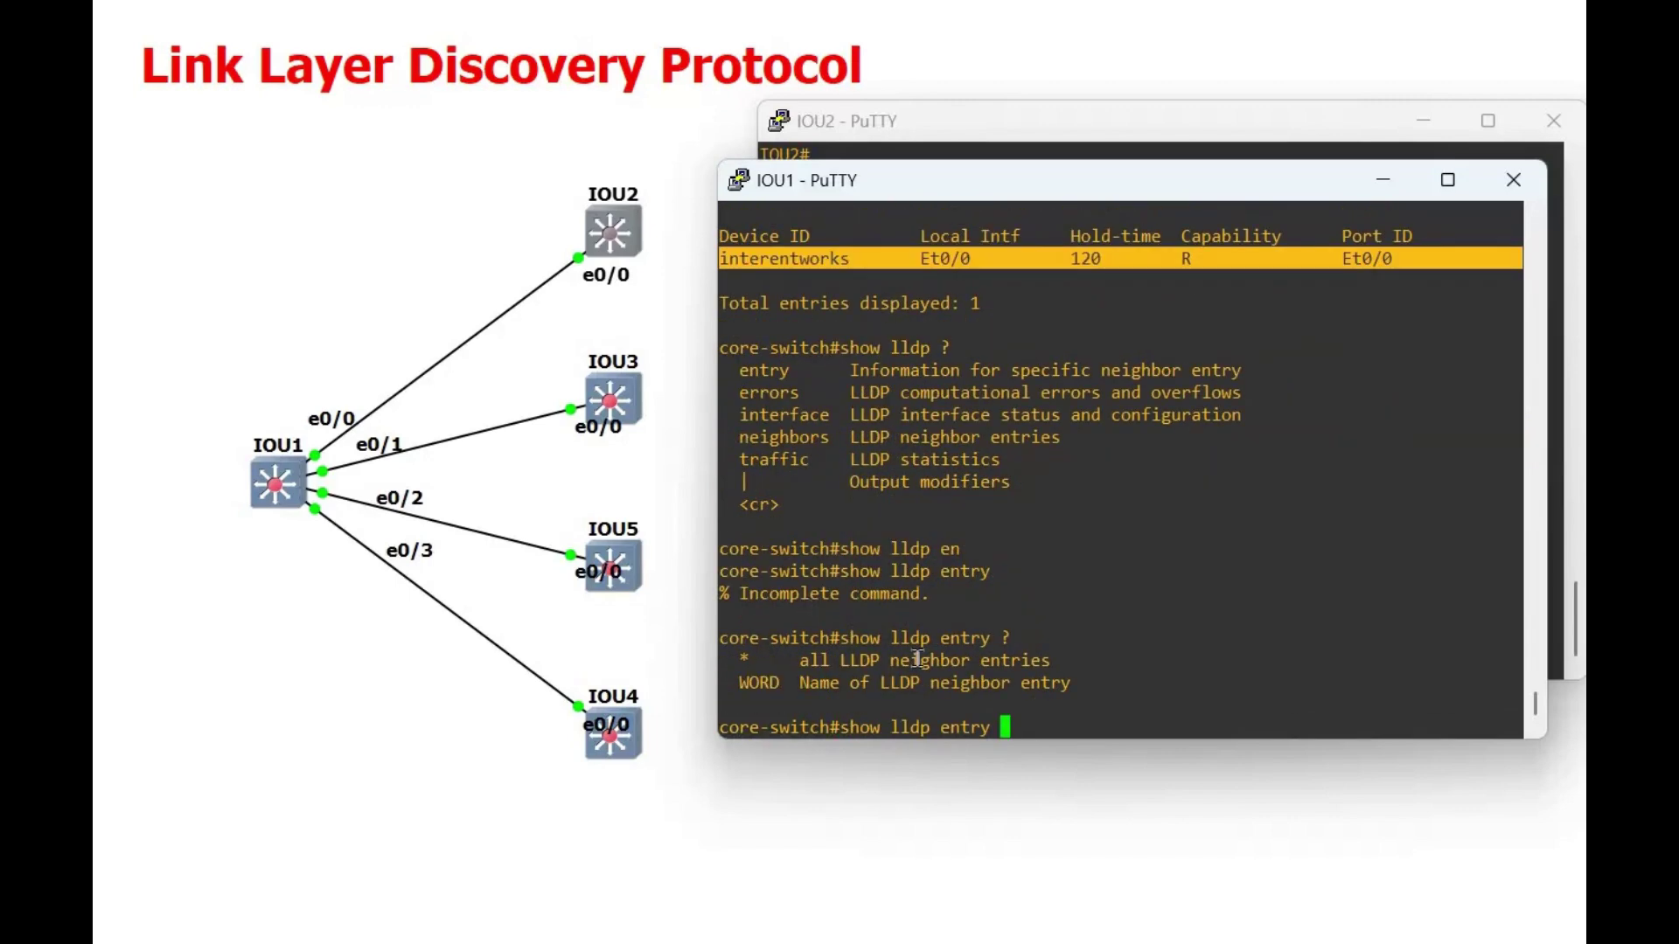
type("*")
key("Return")
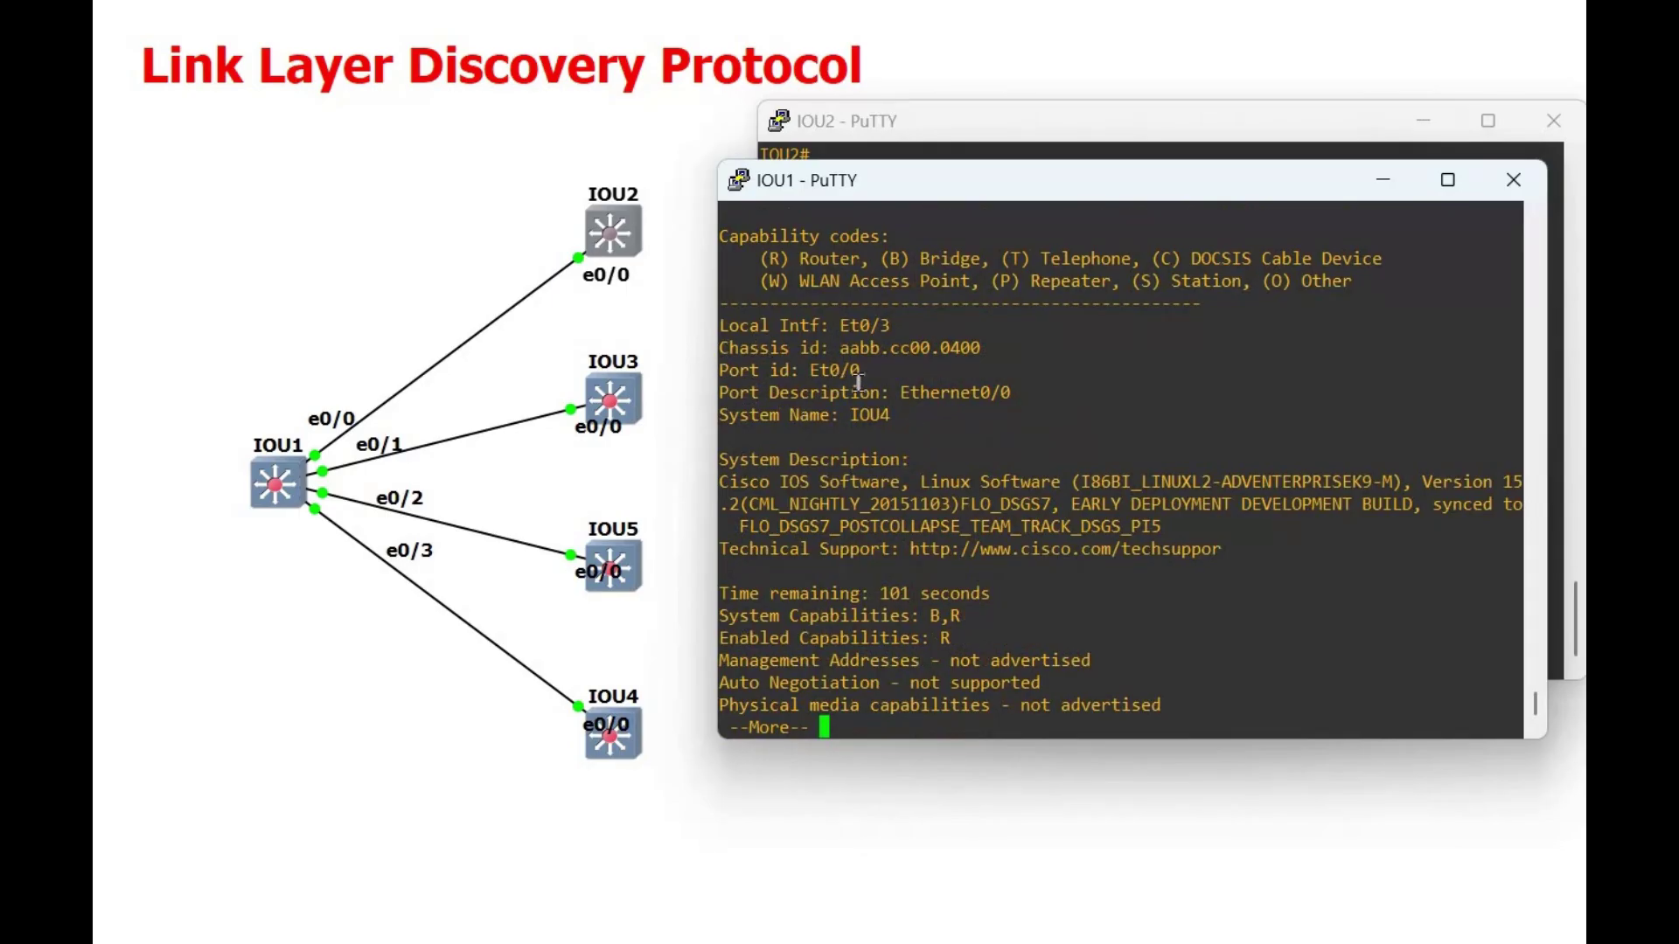
key("space")
key("space")
key("space")
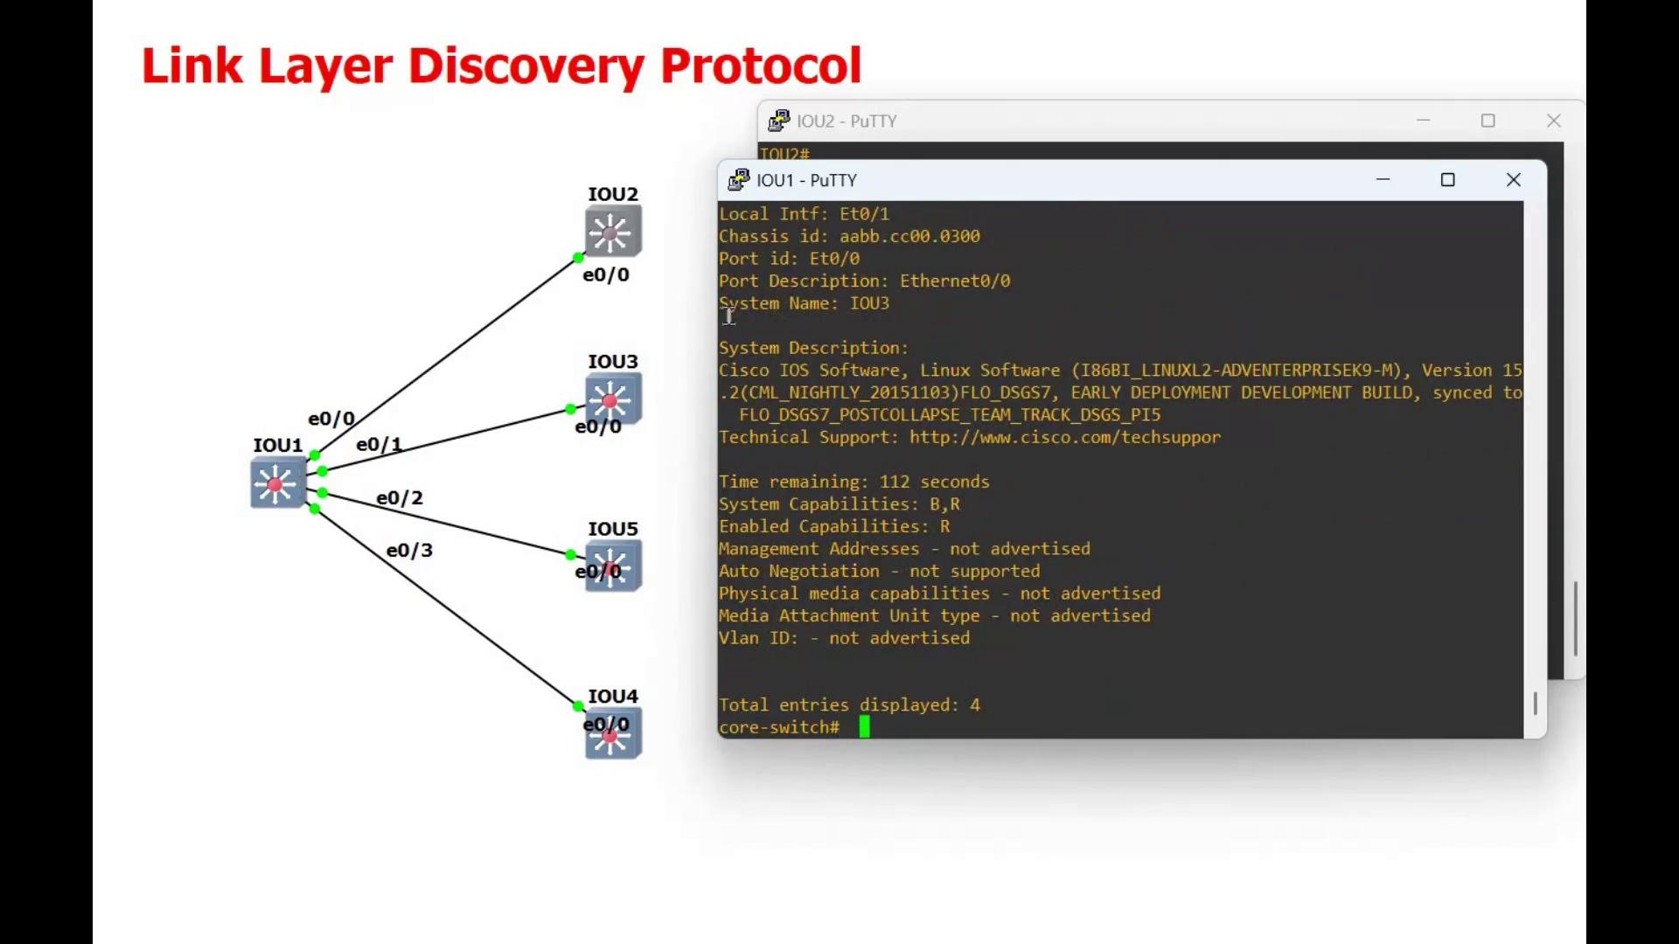
Scroll through the entries and highlight IOU5's port description and system name.
scroll(769, 420, "up", 4)
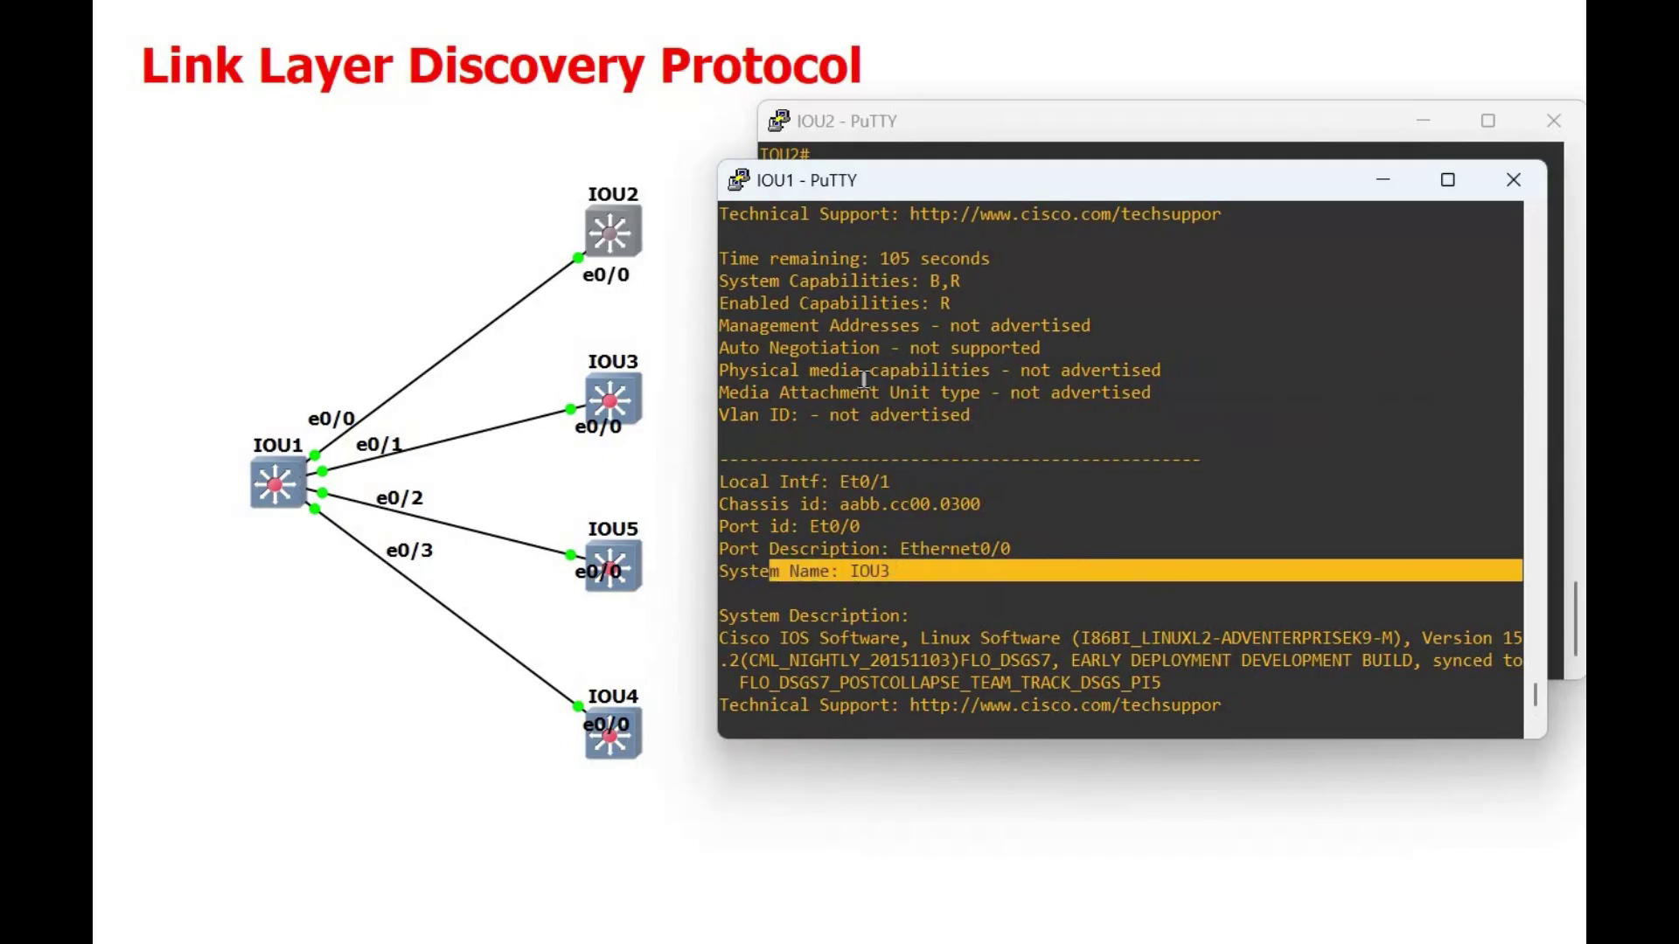
scroll(864, 377, "down", 10)
scroll(864, 378, "up", 4)
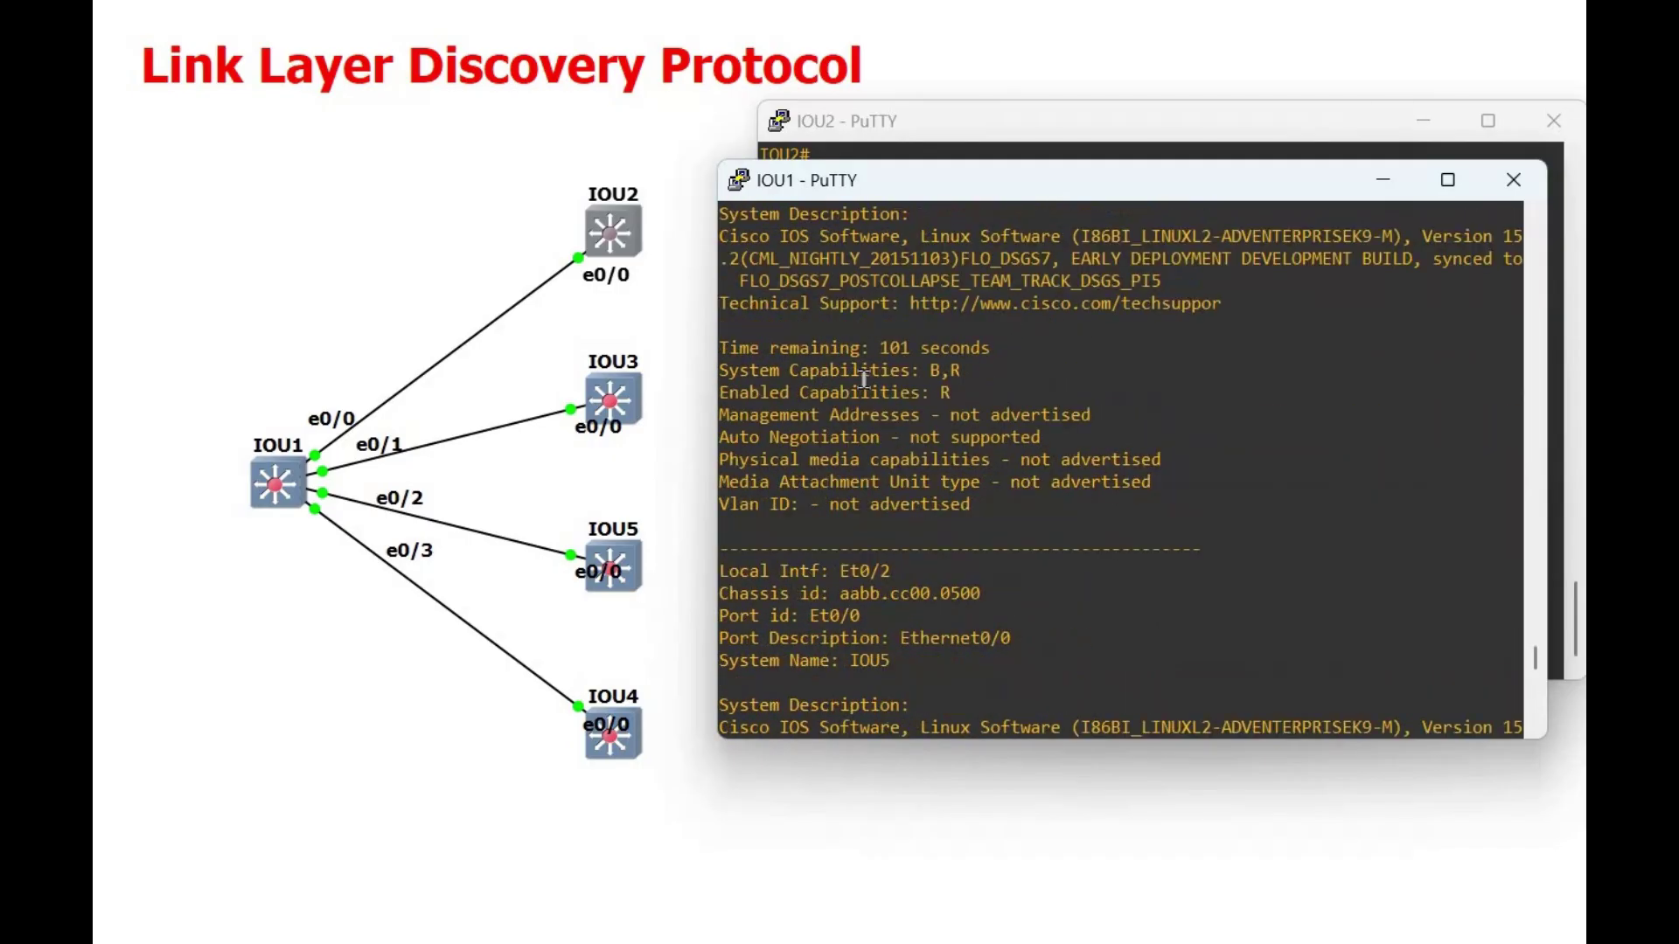
scroll(863, 378, "up", 8)
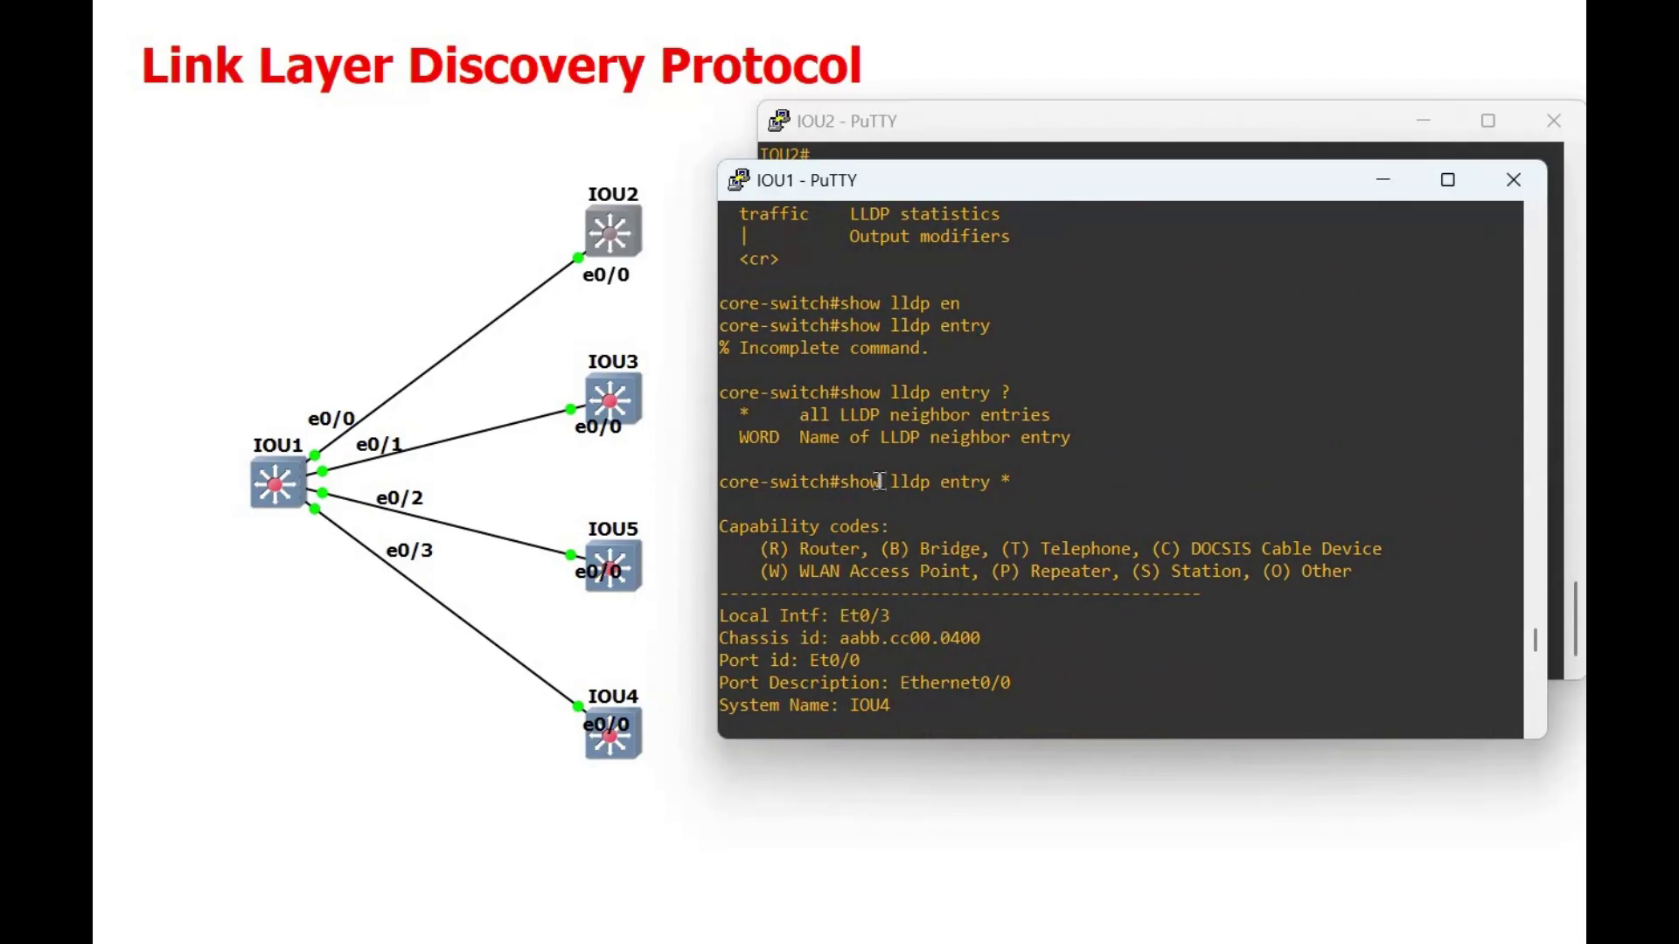
scroll(879, 525, "down", 4)
scroll(880, 597, "down", 8)
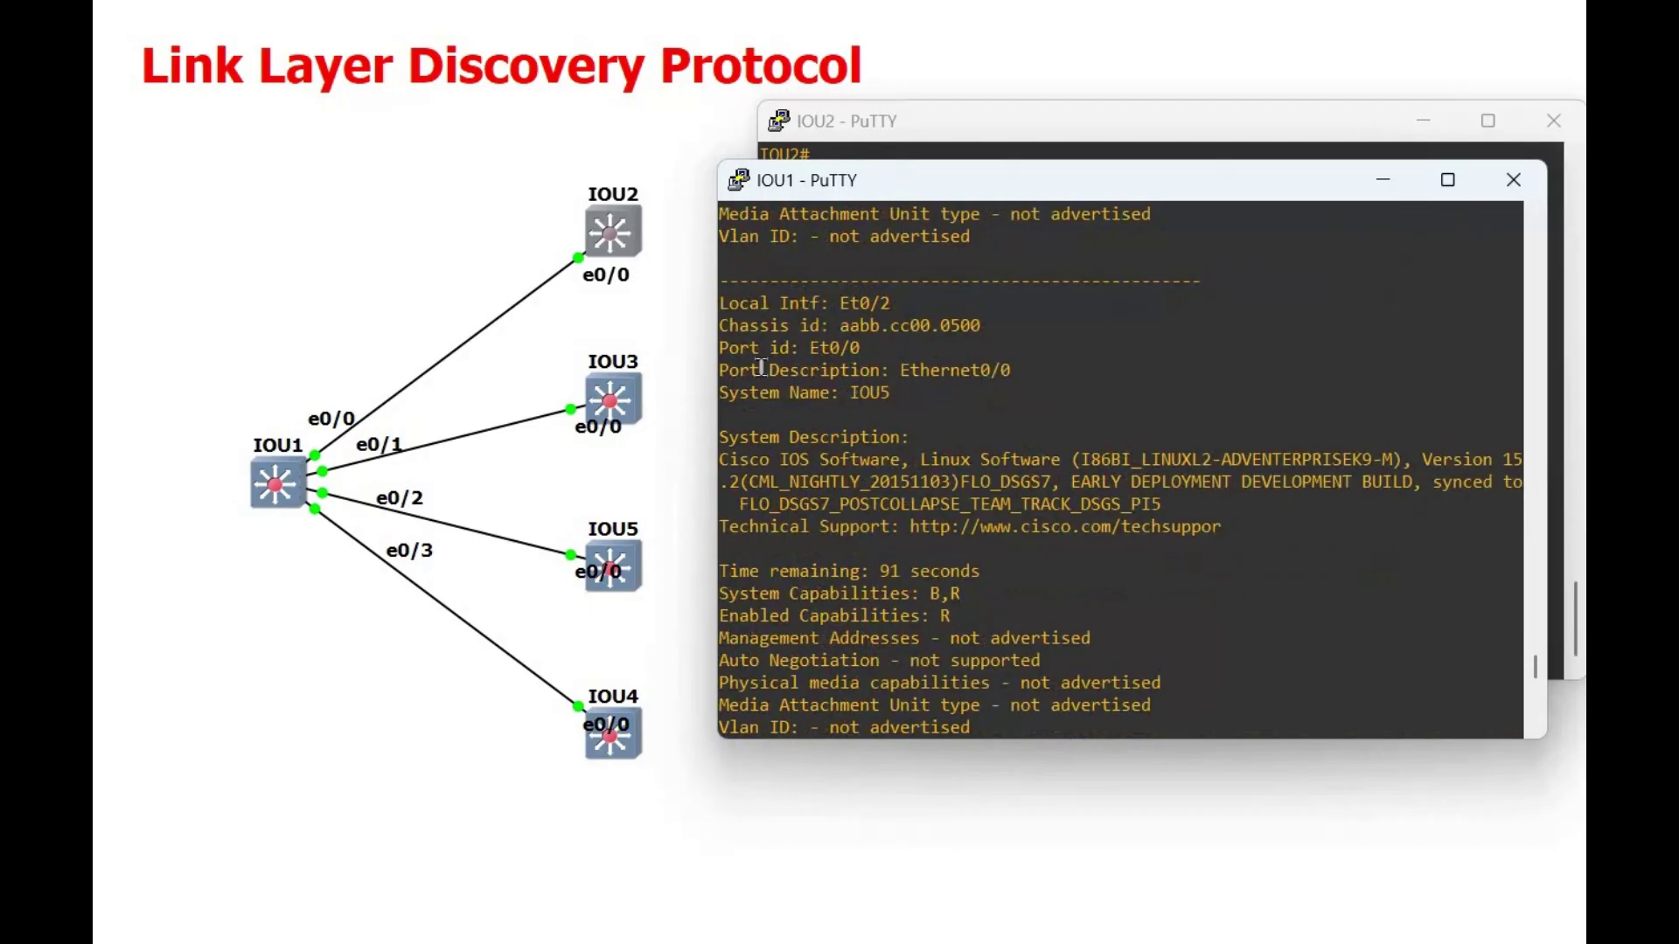
left_click_drag(760, 370, 832, 325)
left_click(805, 328)
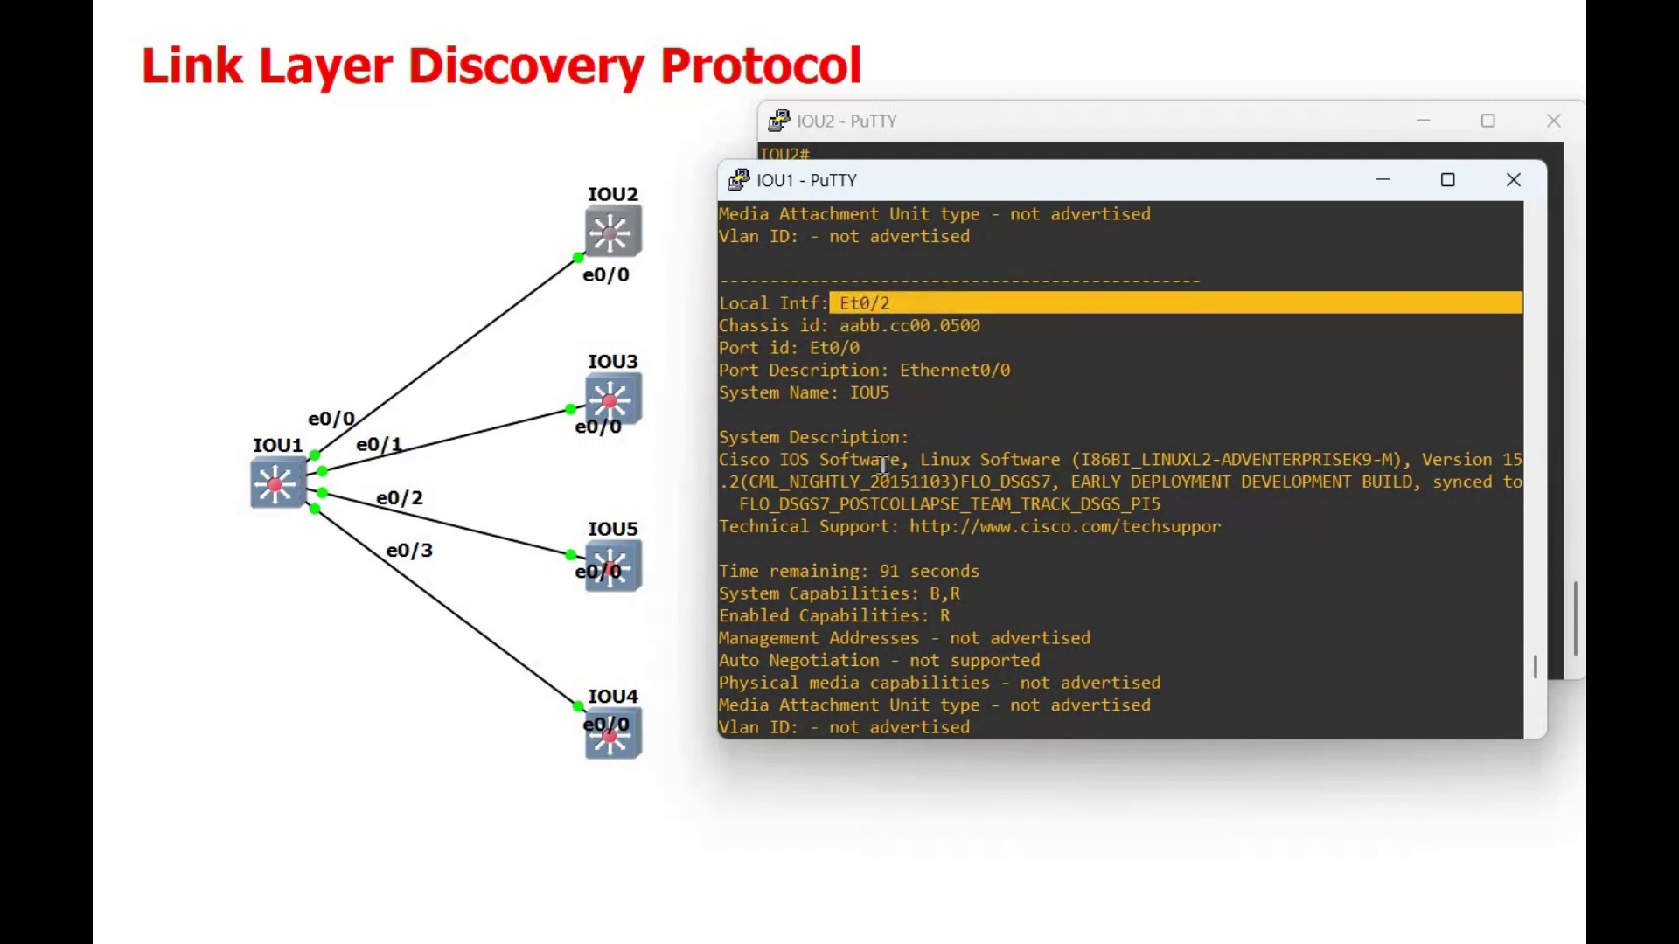
Highlight the IOS system description and IOU3's B,R system capabilities on Et0/1.
left_click_drag(746, 452, 1170, 486)
scroll(926, 325, "down", 4)
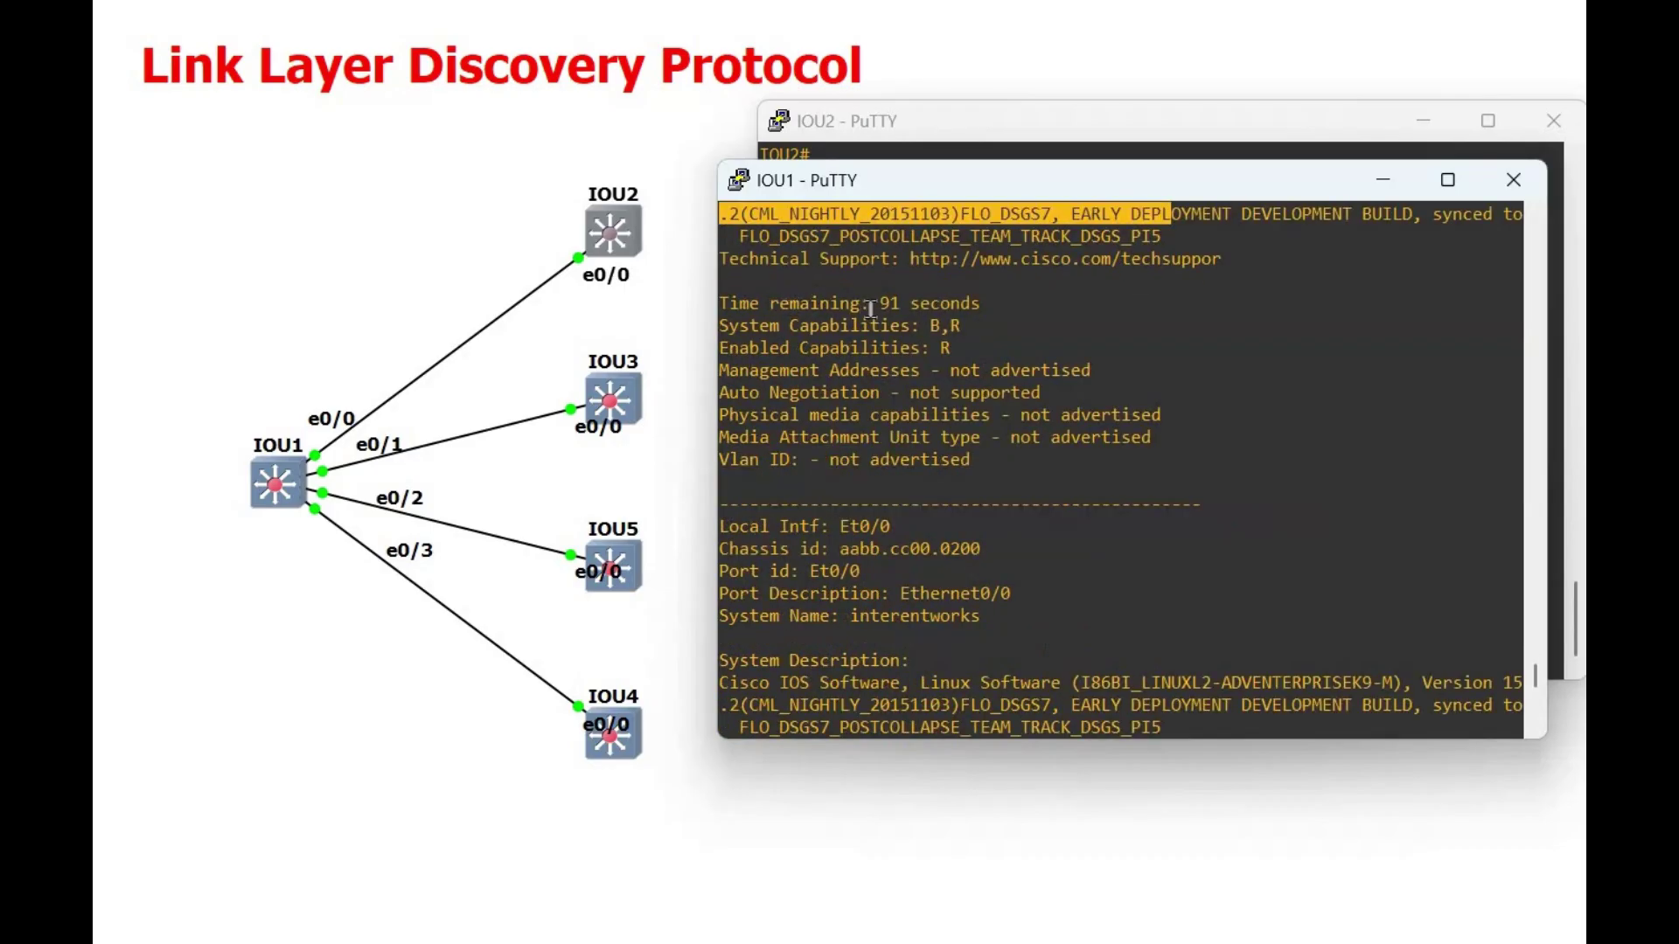
left_click_drag(1011, 319, 726, 303)
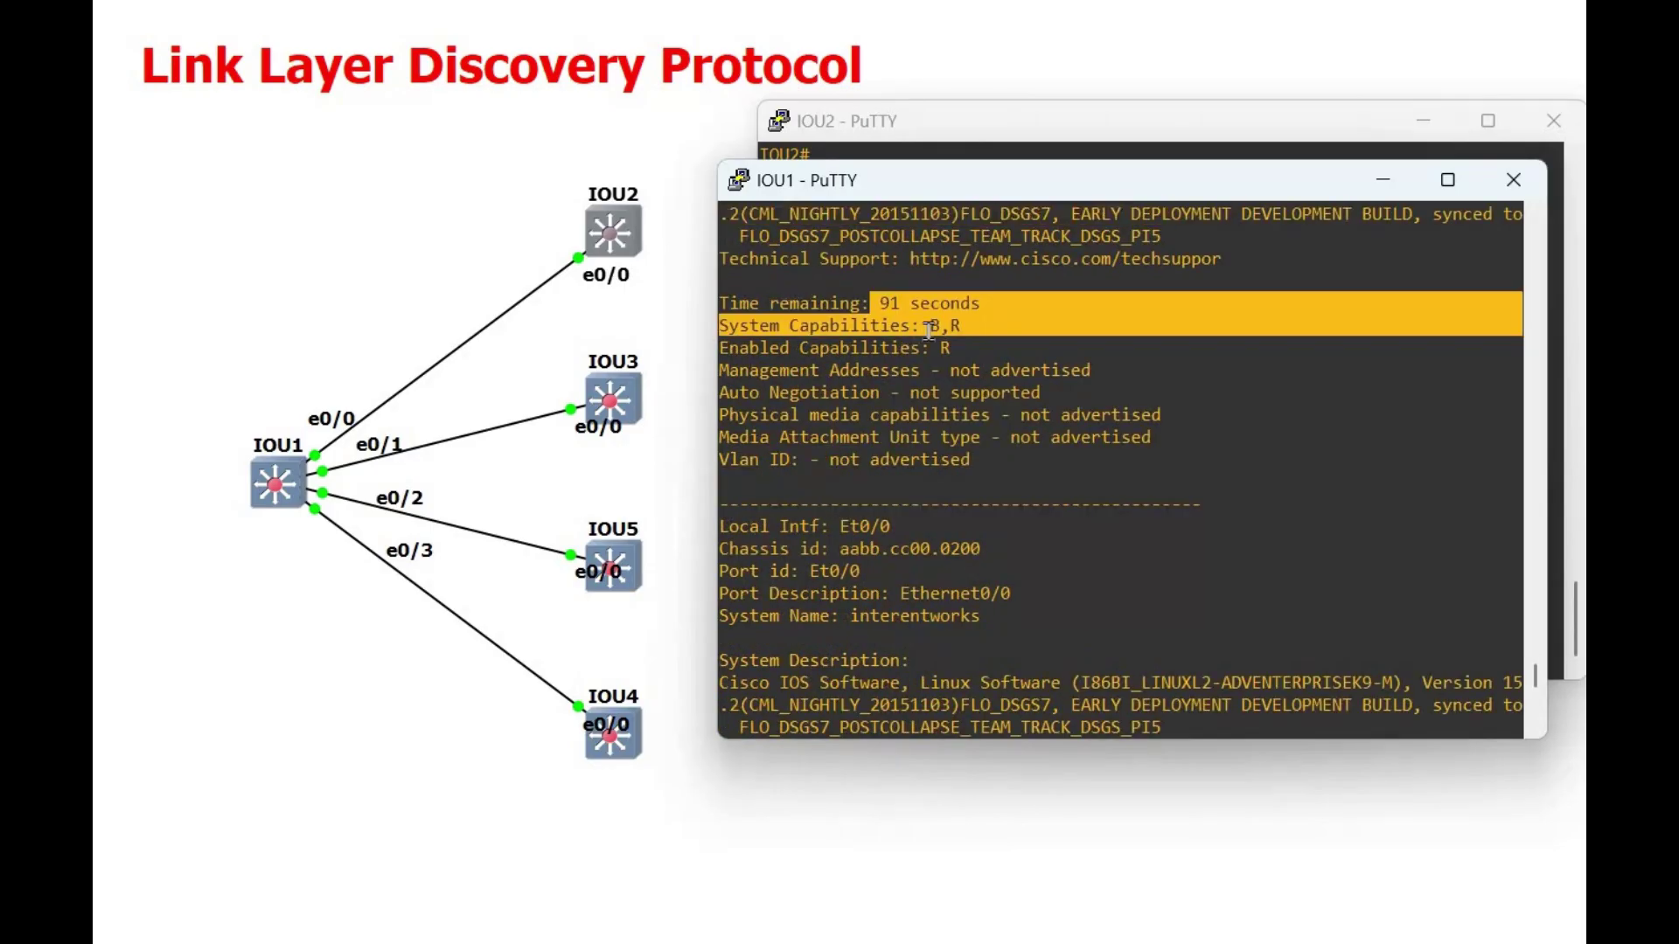
left_click(929, 330)
left_click_drag(980, 329, 929, 348)
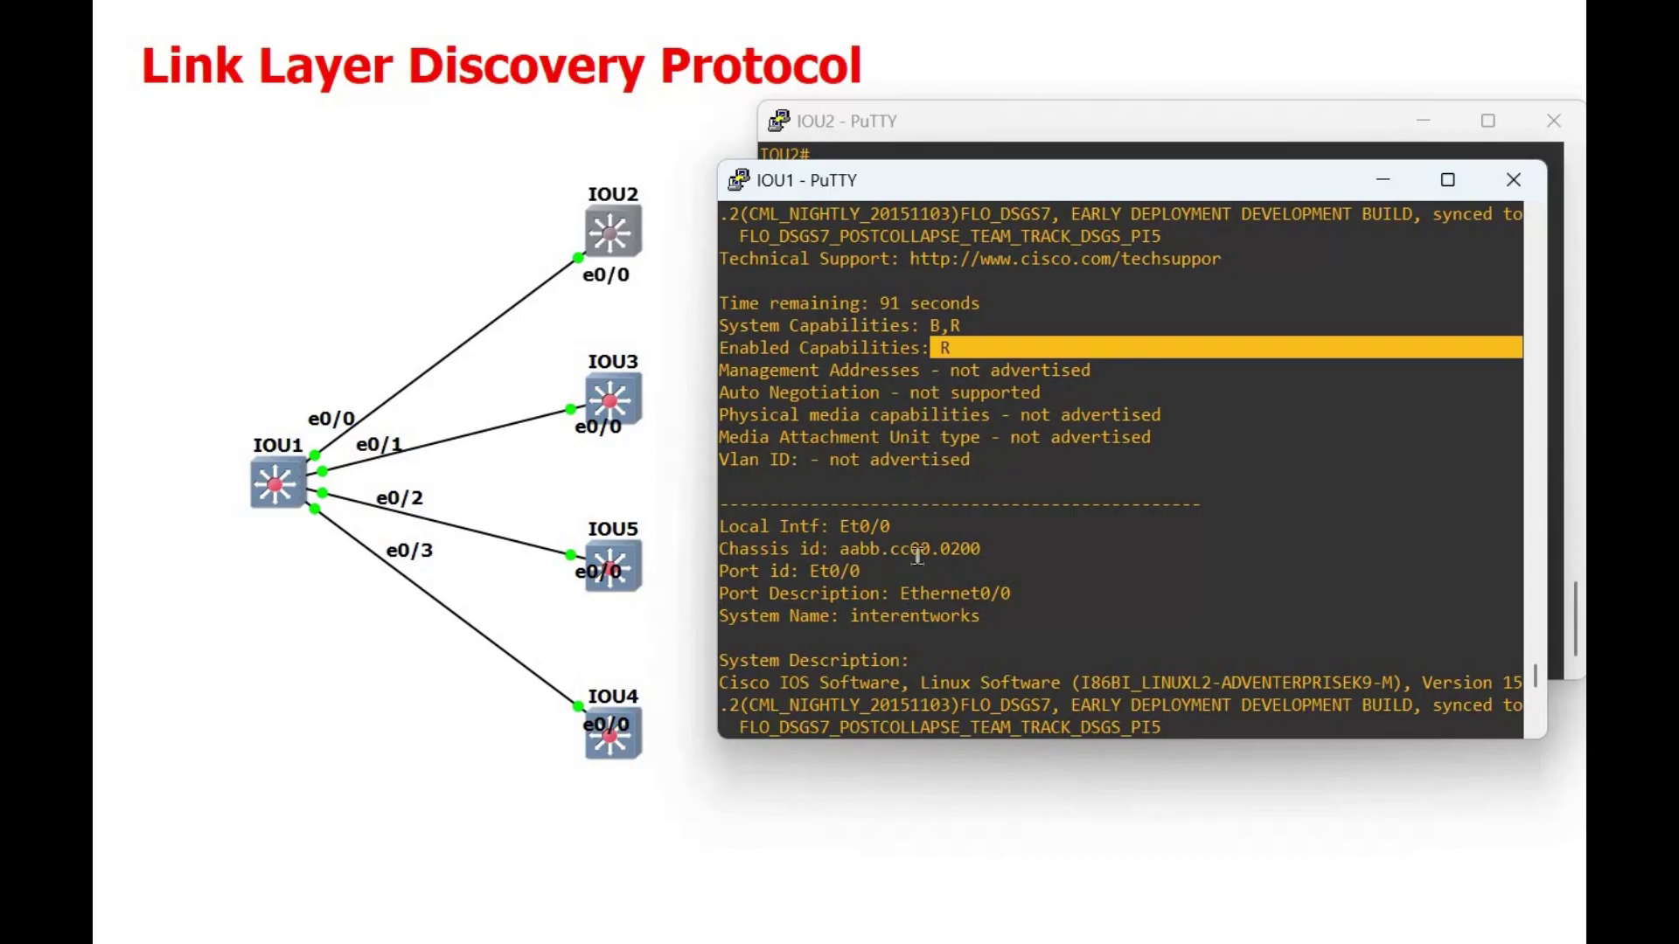
scroll(917, 555, "down", 12)
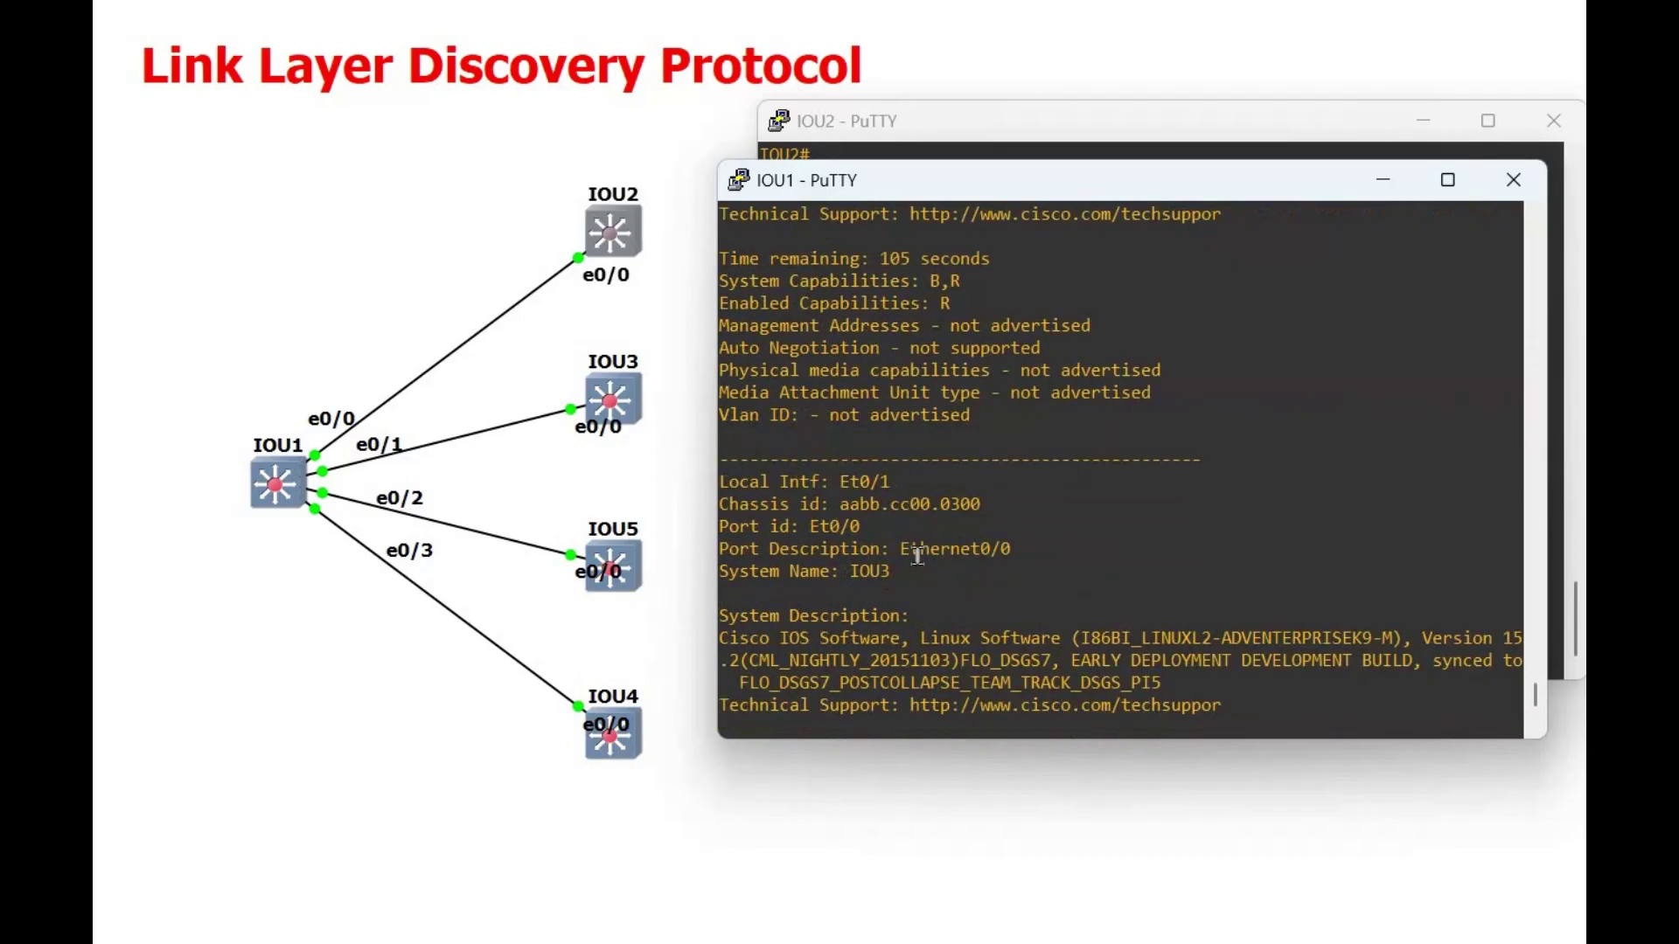